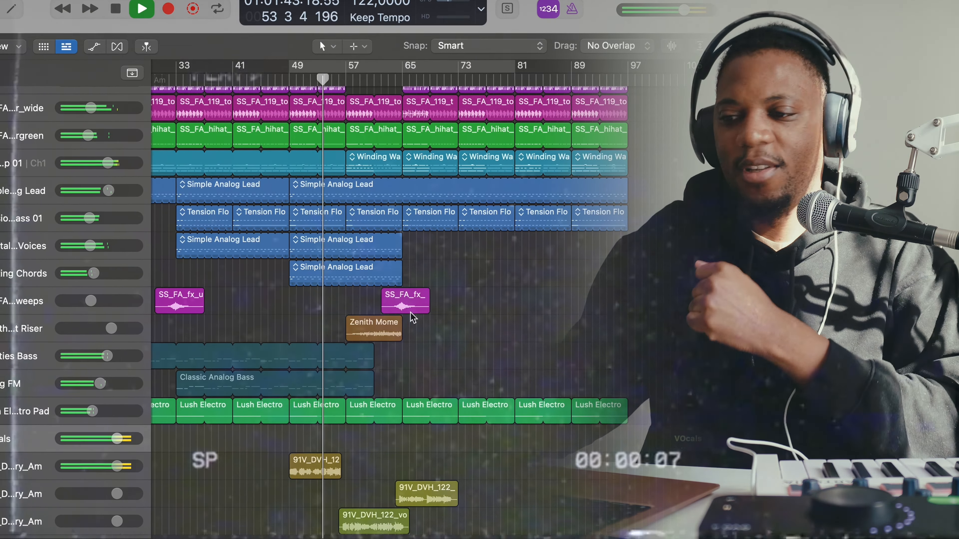
# - Examine the arrangement's melodic, effects and vocal tracks around bars 53 to 69 during playback
pyautogui.scroll(-2, 466, 318)
pyautogui.scroll(-1, 466, 318)
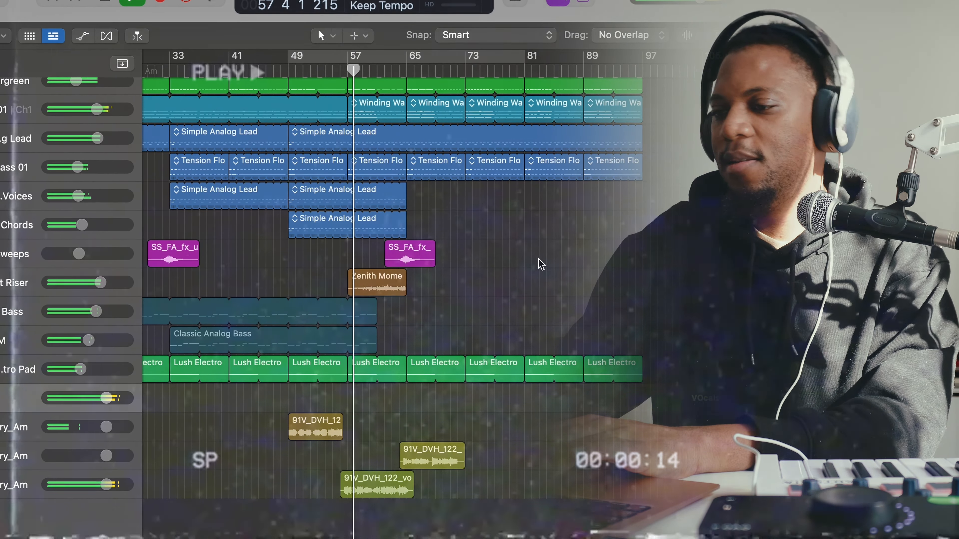
pyautogui.press('super+Right')
pyautogui.press('super+Right')
pyautogui.press('super+Right')
pyautogui.press('super+Right')
pyautogui.press('super+Right')
pyautogui.press('super+Right')
pyautogui.press('super+Right')
pyautogui.press('super+Right')
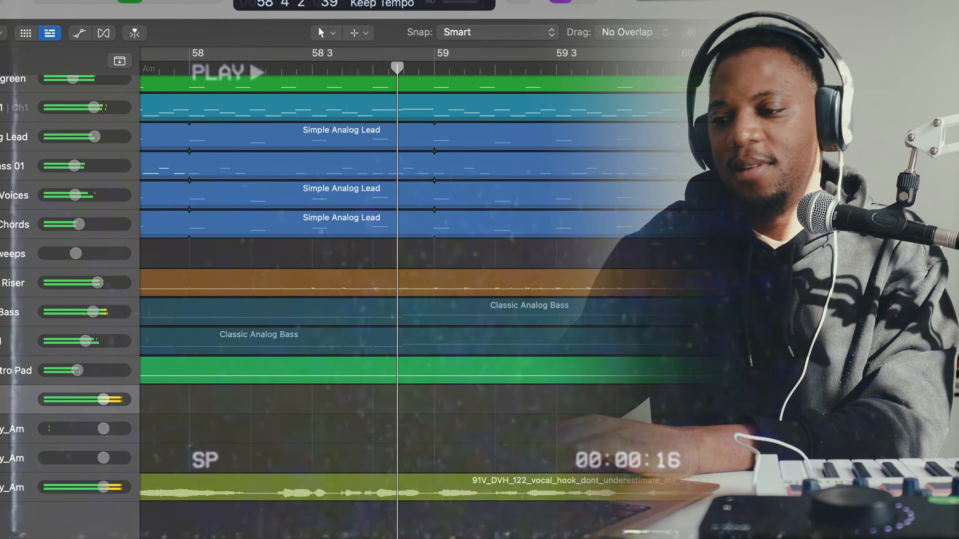
pyautogui.press('super+Left')
pyautogui.press('super+Left')
pyautogui.press('super+Left')
pyautogui.press('super+Left')
pyautogui.press('super+Left')
pyautogui.hscroll(4, 658, 197)
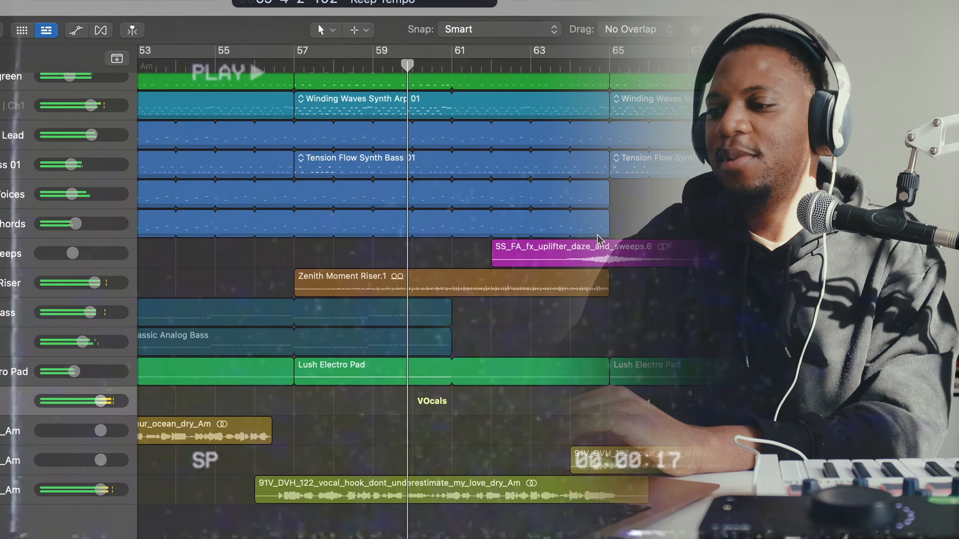
pyautogui.hscroll(1, 674, 291)
pyautogui.hscroll(1, 675, 292)
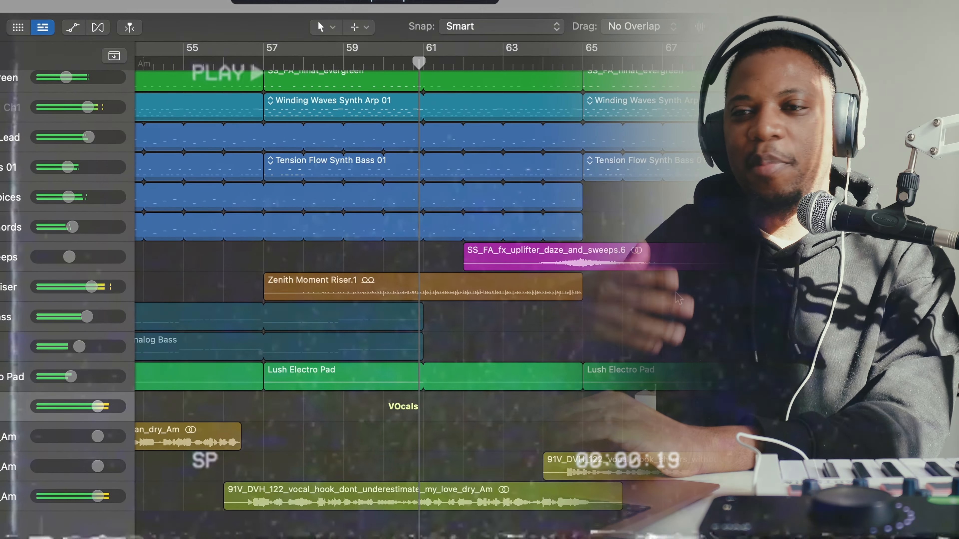
pyautogui.hscroll(1, 674, 292)
pyautogui.hscroll(2, 603, 304)
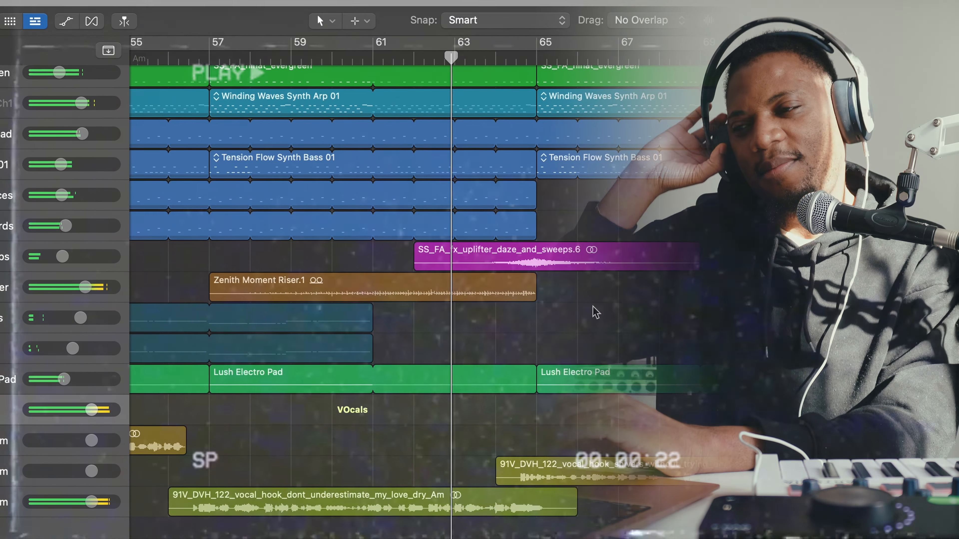
pyautogui.hscroll(4, 598, 312)
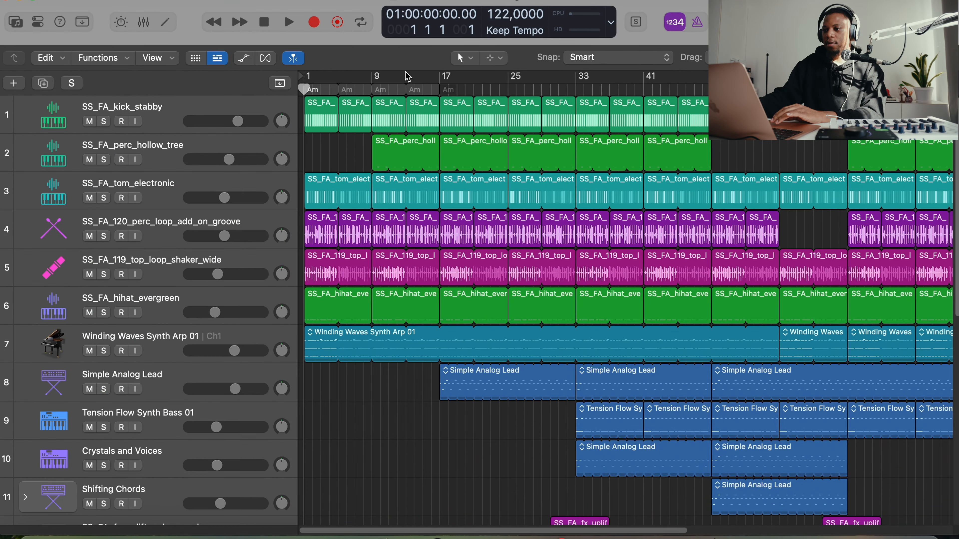
# - Set up a cycle range from bar 17 to about bar 57
pyautogui.moveTo(379, 80); pyautogui.dragTo(781, 78)
pyautogui.moveTo(373, 75); pyautogui.dragTo(439, 76)
pyautogui.hscroll(3, 367, 109)
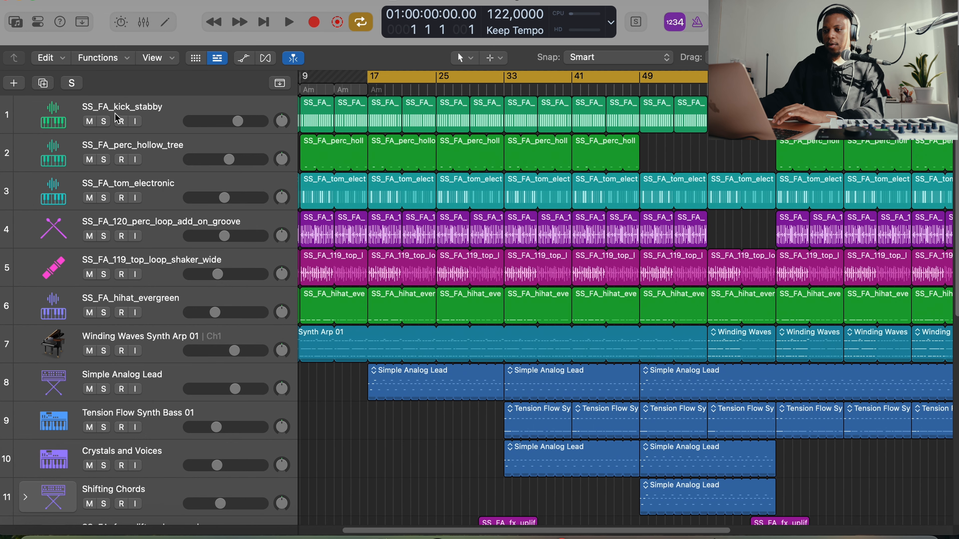
# - Solo the SS_FA_kick_stabby track, play the cycle and open its Quick Sampler to view the kick sample
pyautogui.click(103, 121)
pyautogui.press('space')
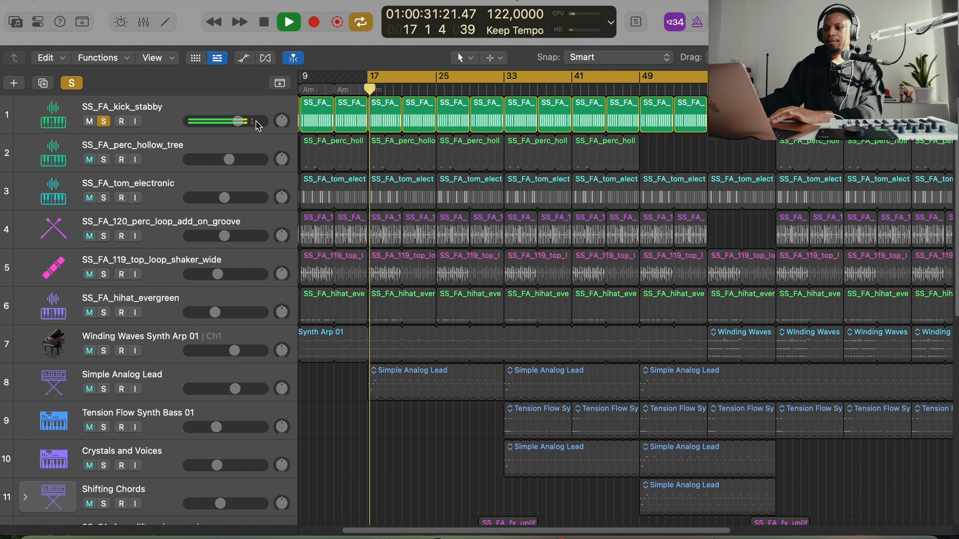
pyautogui.click(177, 112)
pyautogui.click(38, 23)
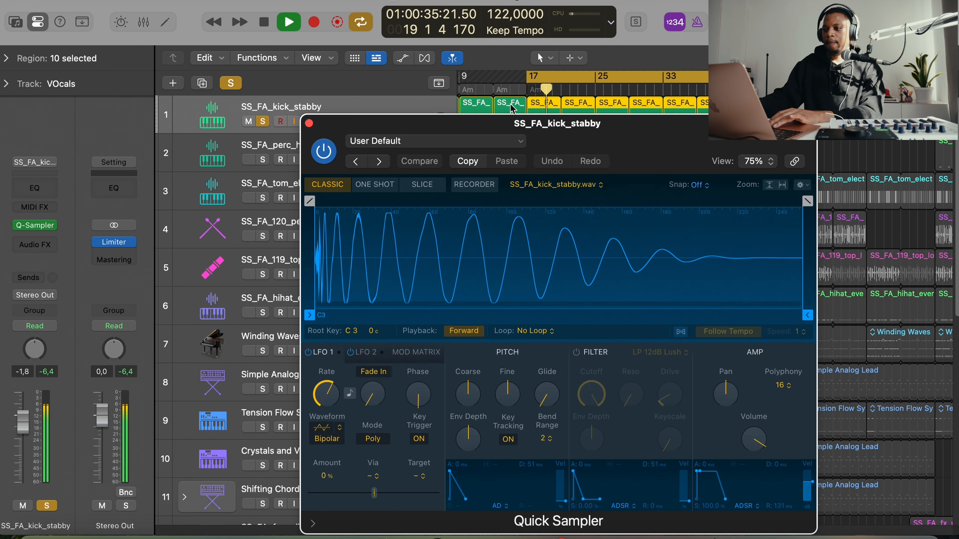
pyautogui.moveTo(605, 129); pyautogui.dragTo(349, 76)
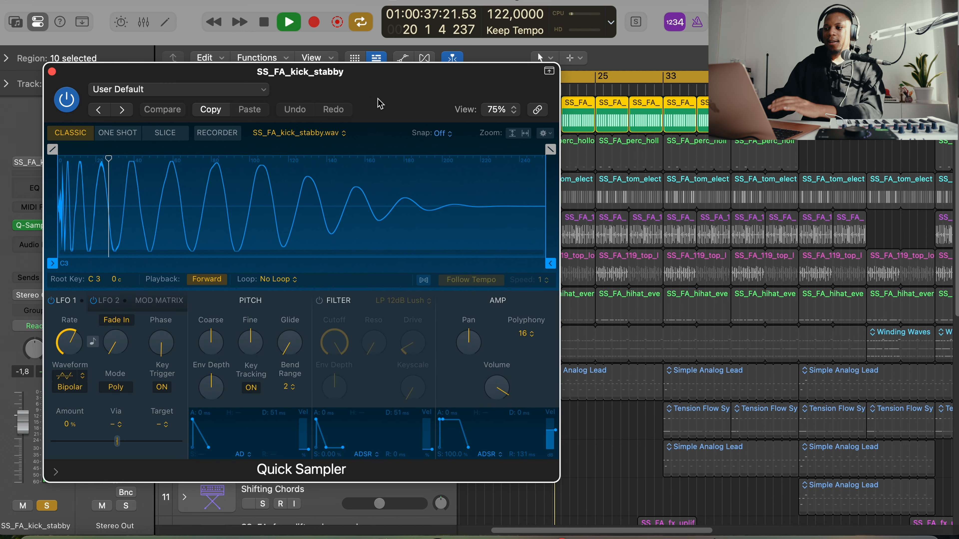
pyautogui.moveTo(318, 89); pyautogui.dragTo(390, 90)
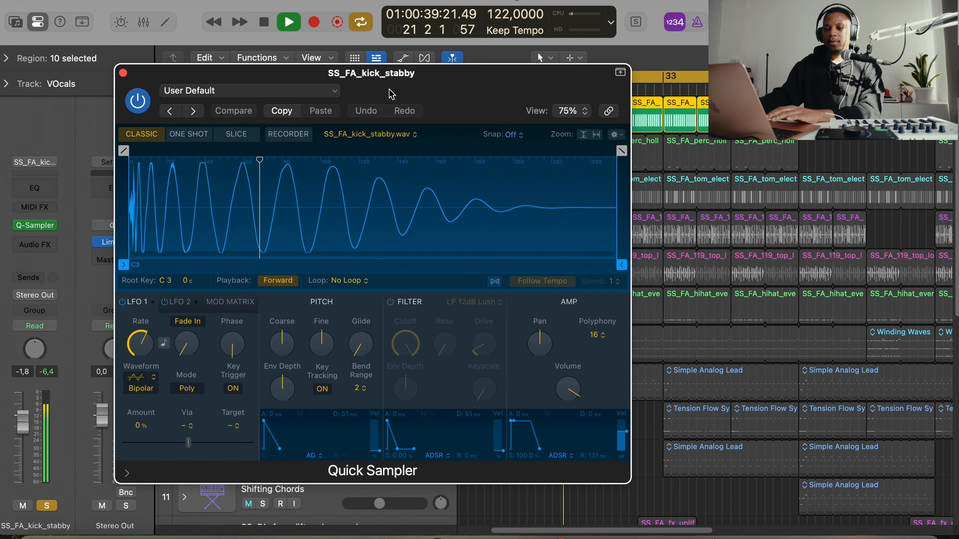
# - Insert a Channel EQ on the SS_FA_kick_stabby track and bring up its frequency display
pyautogui.click(36, 190)
pyautogui.moveTo(646, 164); pyautogui.dragTo(499, 114)
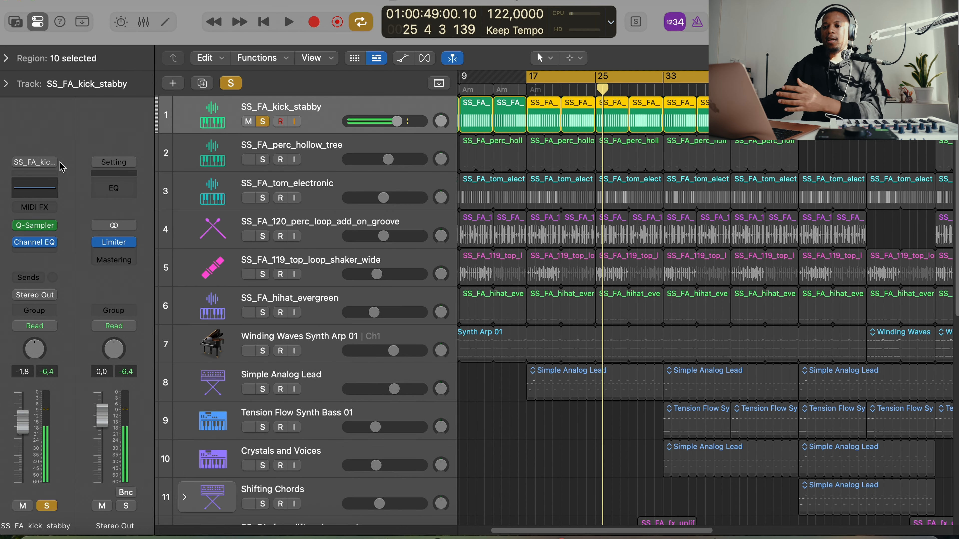
pyautogui.click(51, 187)
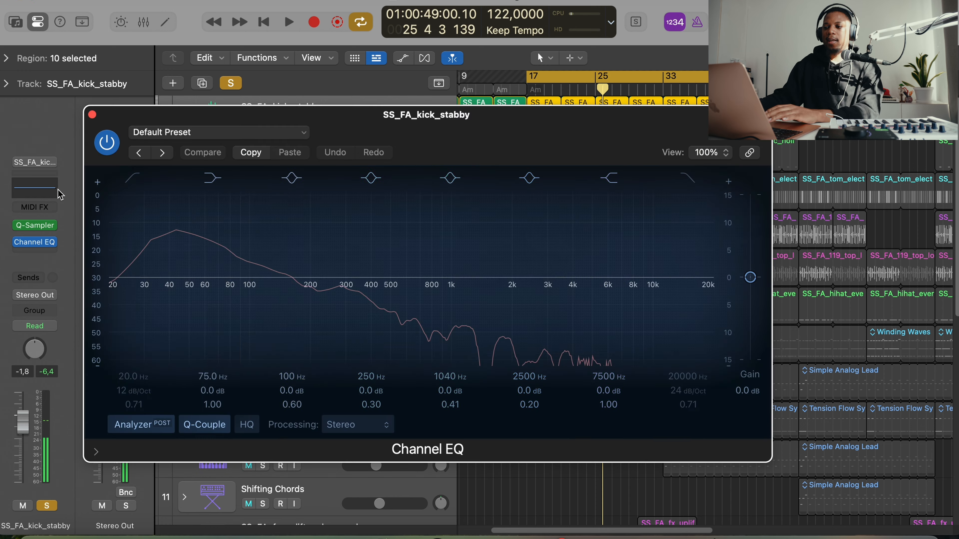
# - Audition a high-cut filter on the kick's EQ at 710 Hz and 2360 Hz, and return it to 20000 Hz
pyautogui.click(686, 184)
pyautogui.moveTo(674, 373); pyautogui.dragTo(674, 375)
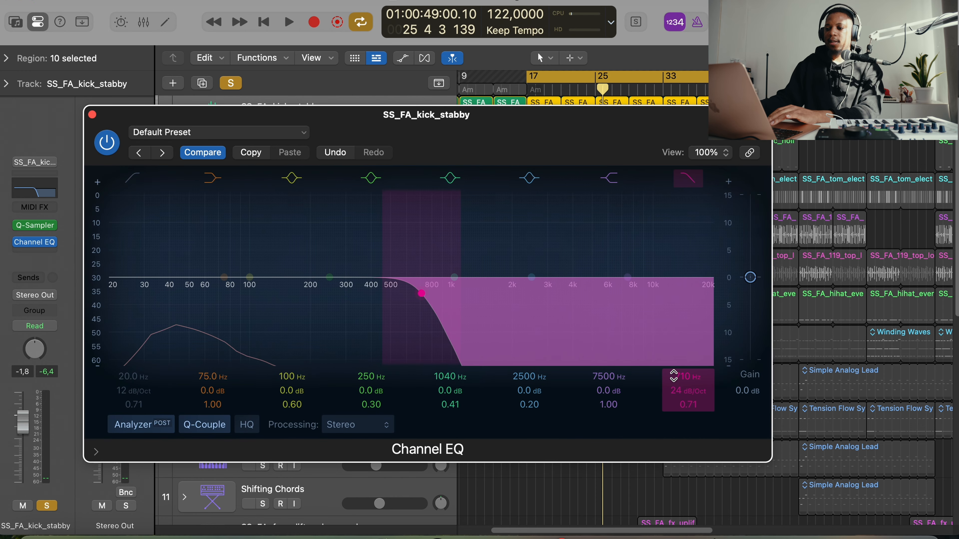
pyautogui.press('space')
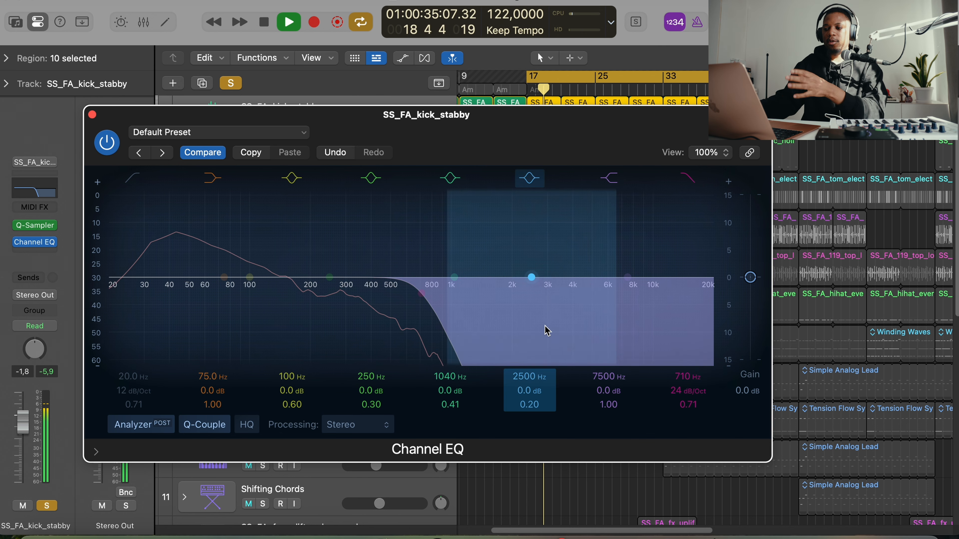
pyautogui.moveTo(685, 378); pyautogui.dragTo(684, 351)
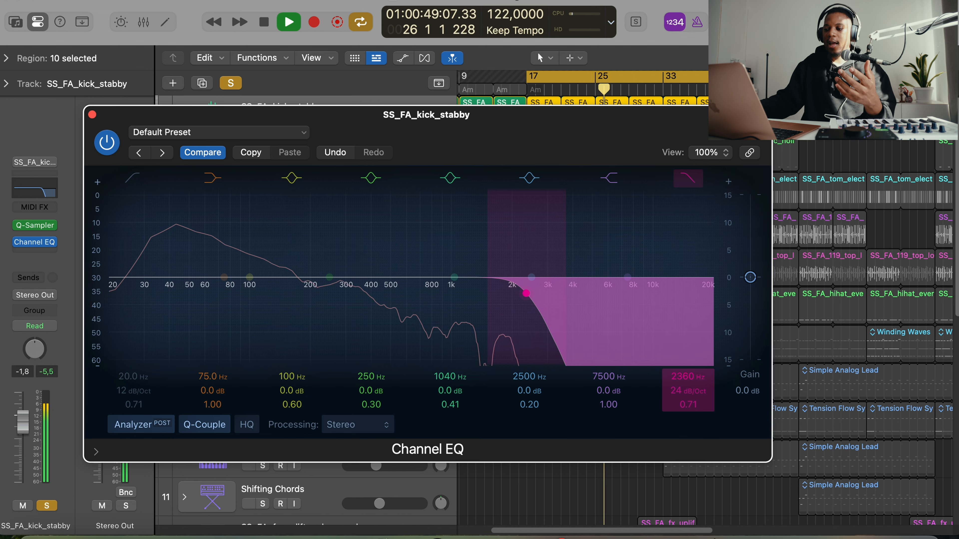
pyautogui.moveTo(686, 376); pyautogui.dragTo(686, 313)
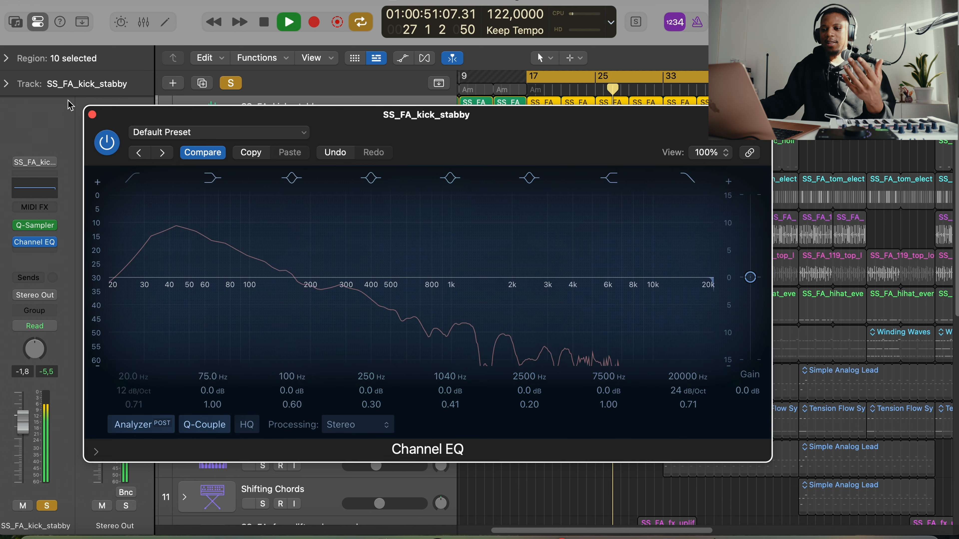
pyautogui.click(92, 115)
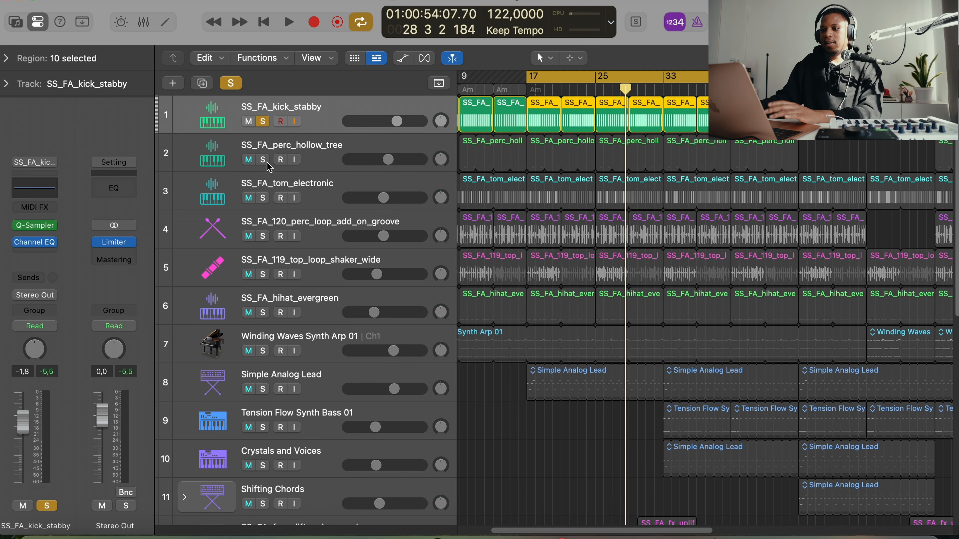
# - Solo the SS_FA_perc_hollow_tree track alongside the kick, play the cycle and view its sample in Quick Sampler
pyautogui.click(263, 160)
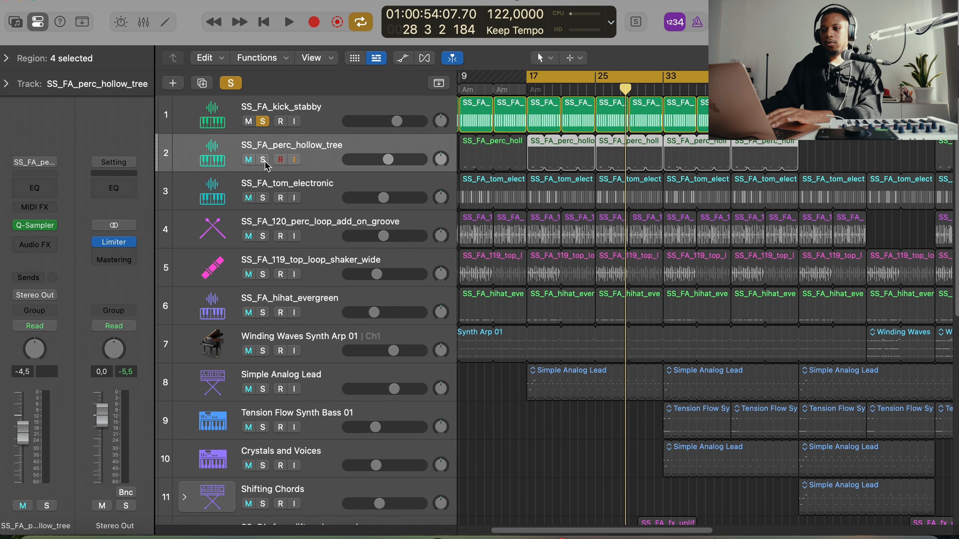
pyautogui.press('space')
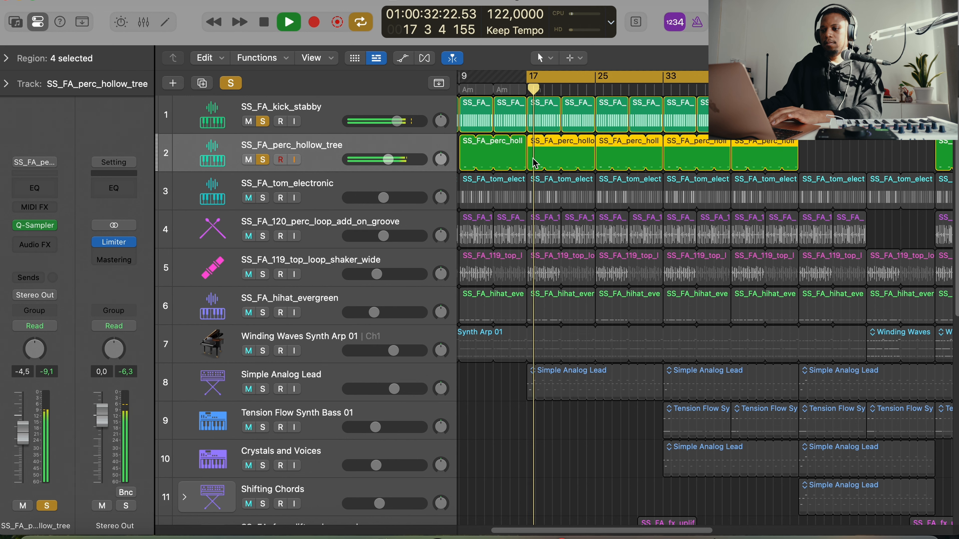
pyautogui.click(40, 227)
pyautogui.moveTo(611, 132); pyautogui.dragTo(351, 95)
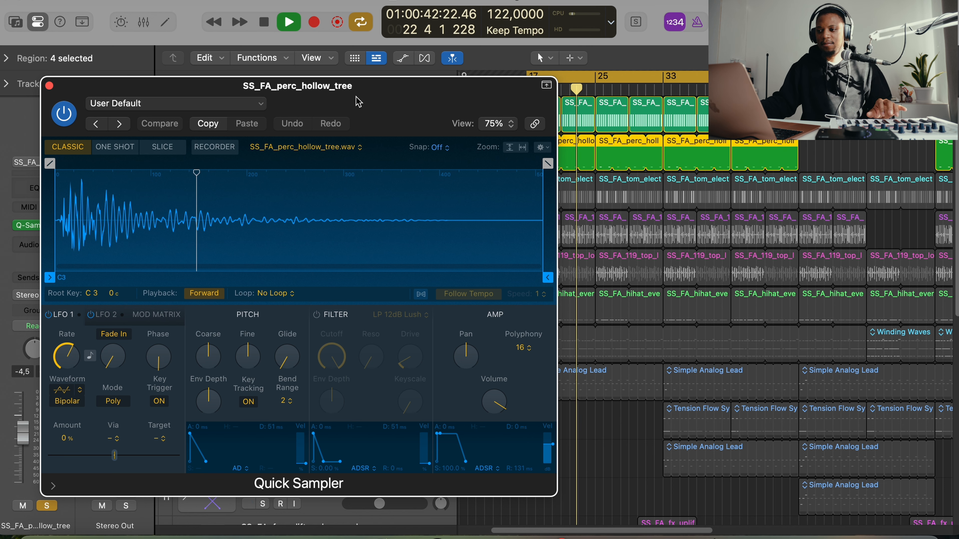
pyautogui.click(50, 86)
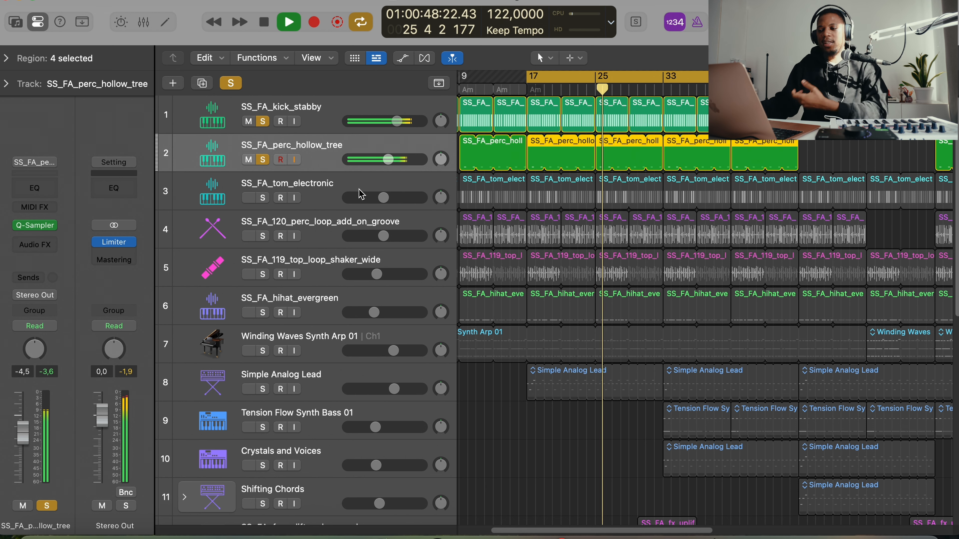
# - Add the SS_FA_tom_electronic track to the soloed drums and view its sample in Quick Sampler
pyautogui.click(263, 201)
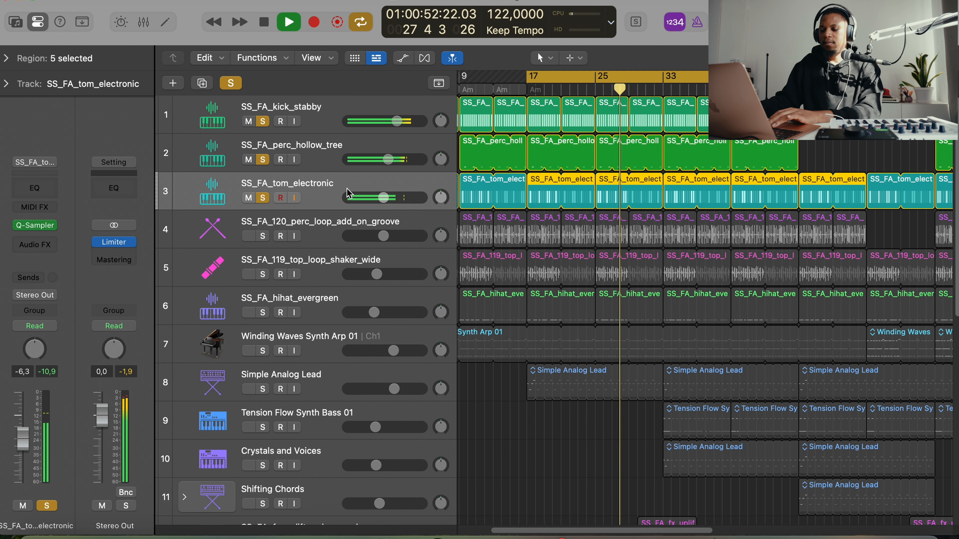
pyautogui.click(37, 226)
pyautogui.moveTo(313, 155); pyautogui.dragTo(6, 124)
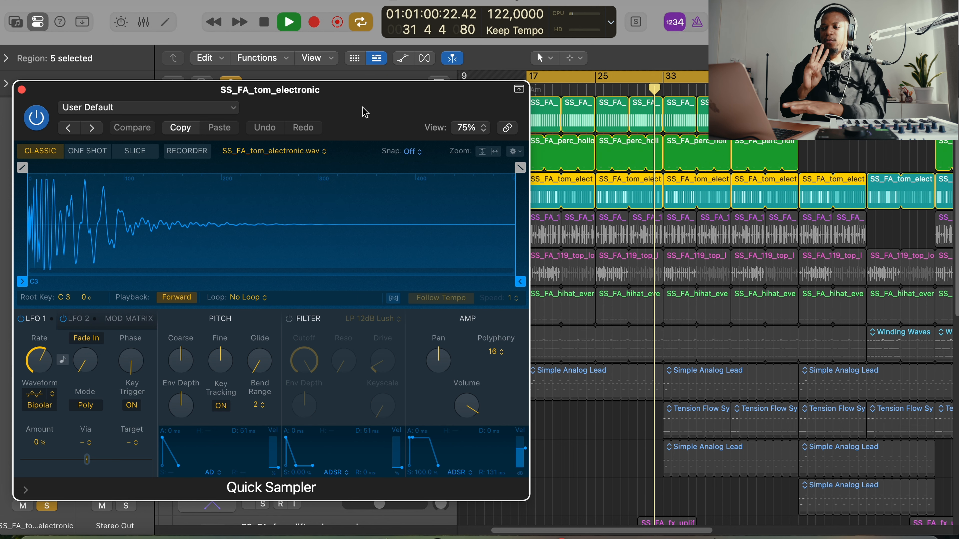
pyautogui.click(22, 90)
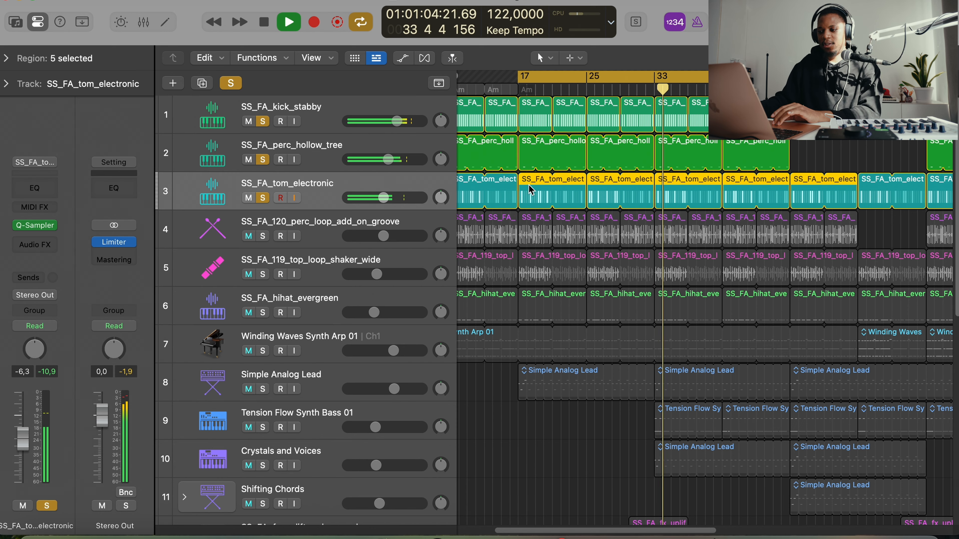
# - Add the SS_FA_120_perc_loop_add_on_groove track to the soloed drums and restart cycle playback from bar 17
pyautogui.click(316, 238)
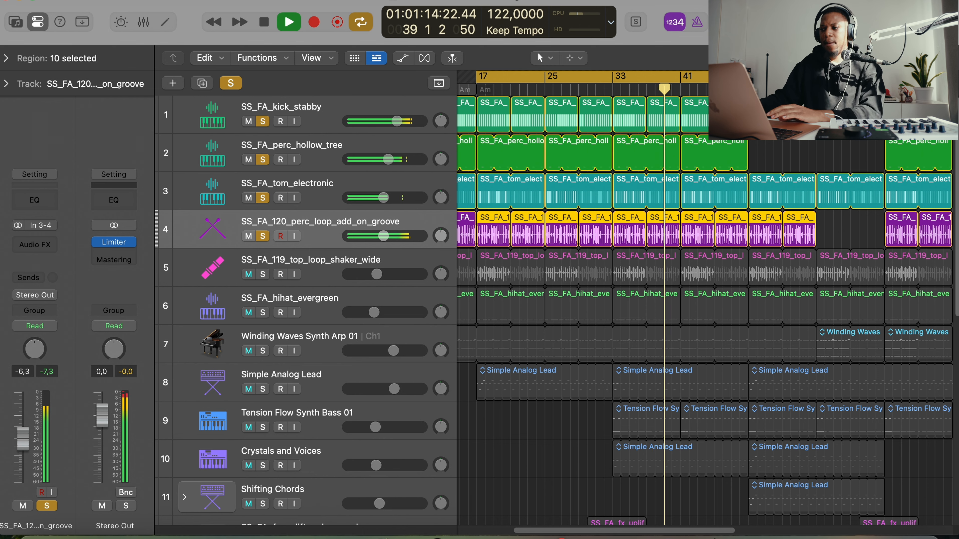
pyautogui.keyDown('alt'); pyautogui.scroll(5, 704, 298); pyautogui.keyUp('alt')
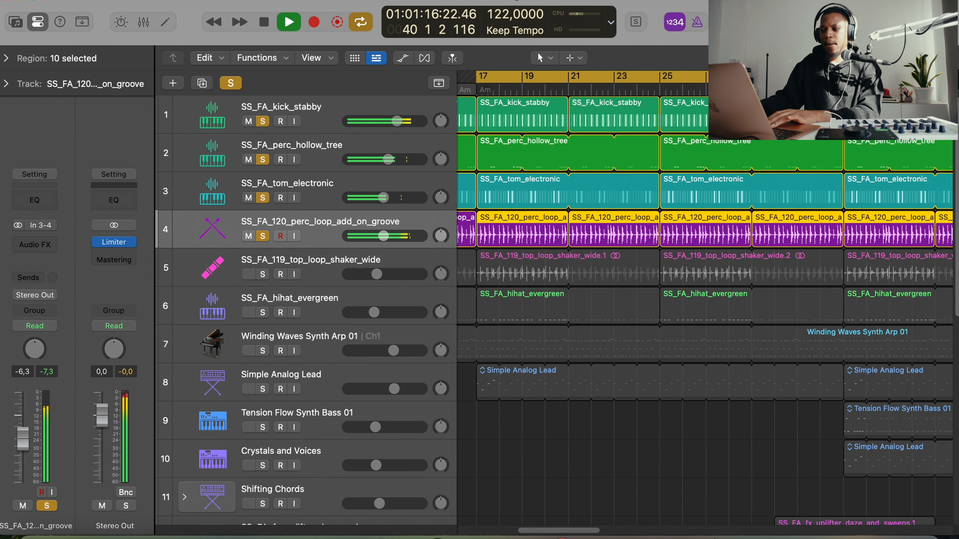
pyautogui.hscroll(4, 705, 298)
pyautogui.hscroll(-3, 704, 298)
pyautogui.press('space')
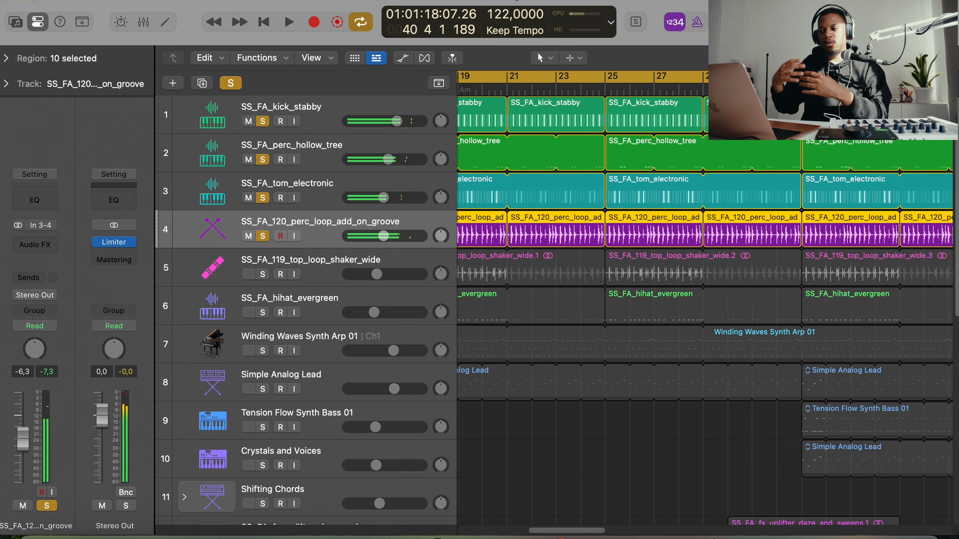
pyautogui.keyDown('alt'); pyautogui.scroll(-5, 698, 171); pyautogui.keyUp('alt')
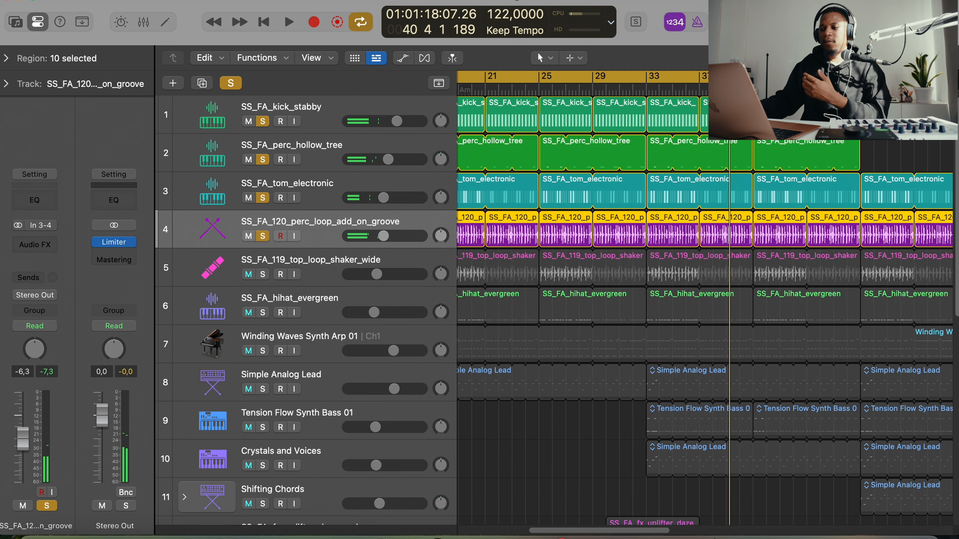
pyautogui.hscroll(-3, 698, 171)
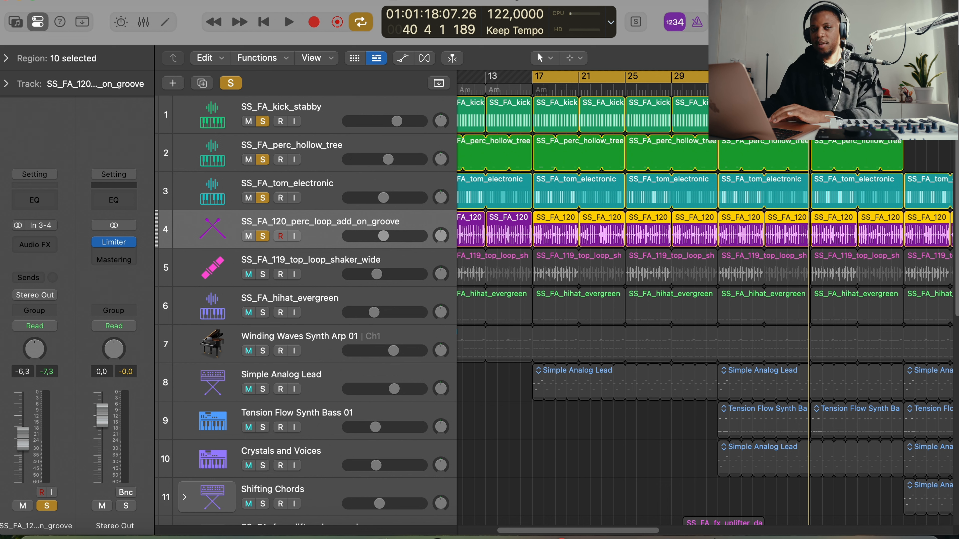
pyautogui.press('space')
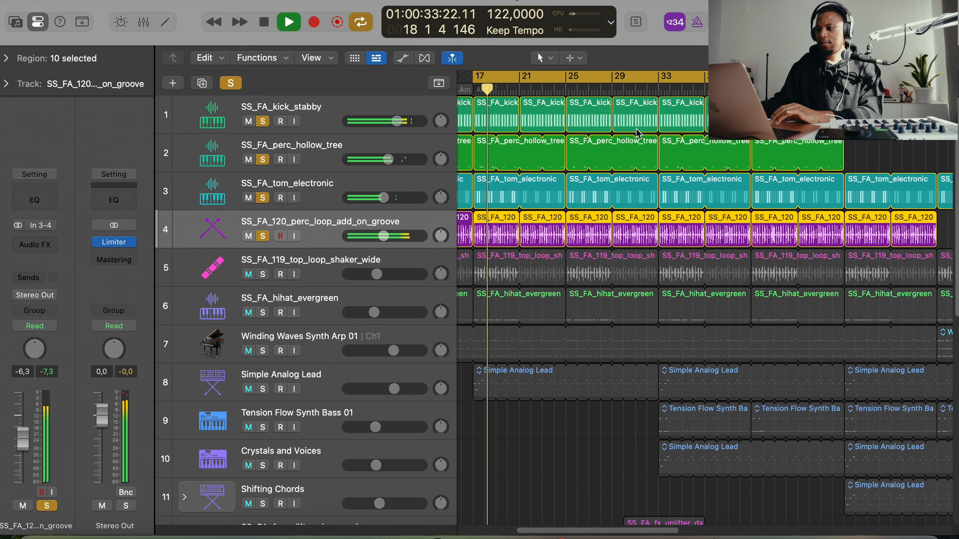
# - Solo the SS_FA_119_top_loop_shaker_wide track with the other drums and set its volume to -9.2 dB
pyautogui.hscroll(-1, 624, 151)
pyautogui.click(264, 273)
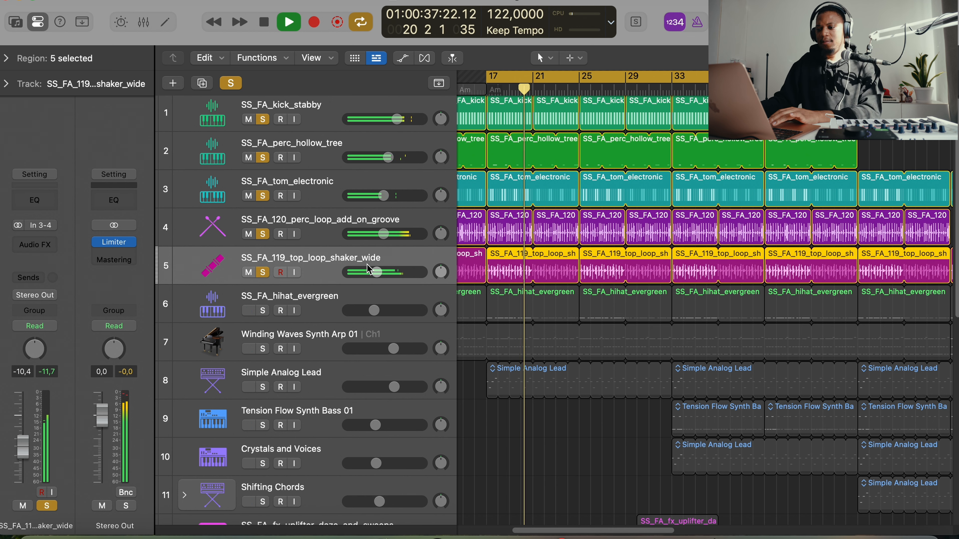
pyautogui.moveTo(378, 272); pyautogui.dragTo(401, 278)
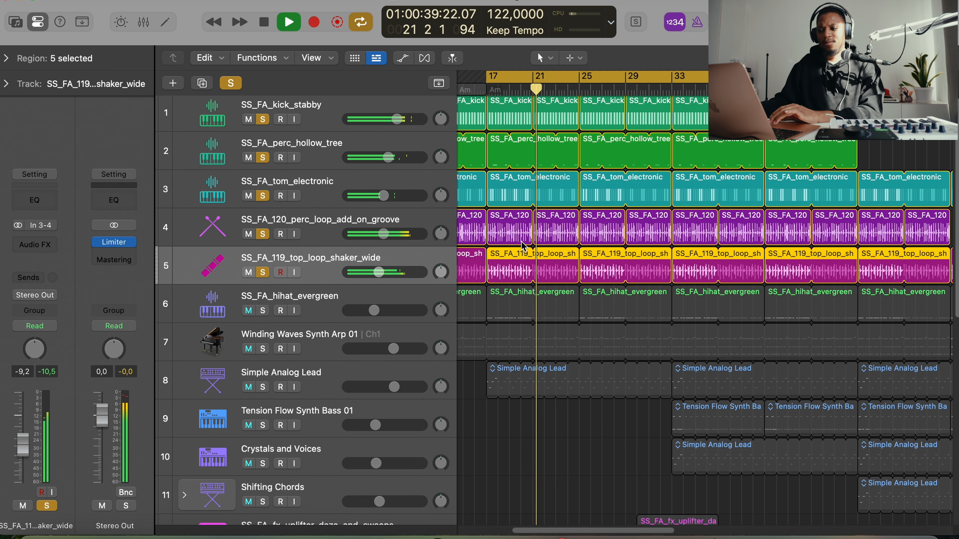
# - Select the SS_FA_120_perc_loop_add_on_groove region at bar 17, followed by the one at bar 21
pyautogui.rightClick(515, 225)
pyautogui.press('Escape')
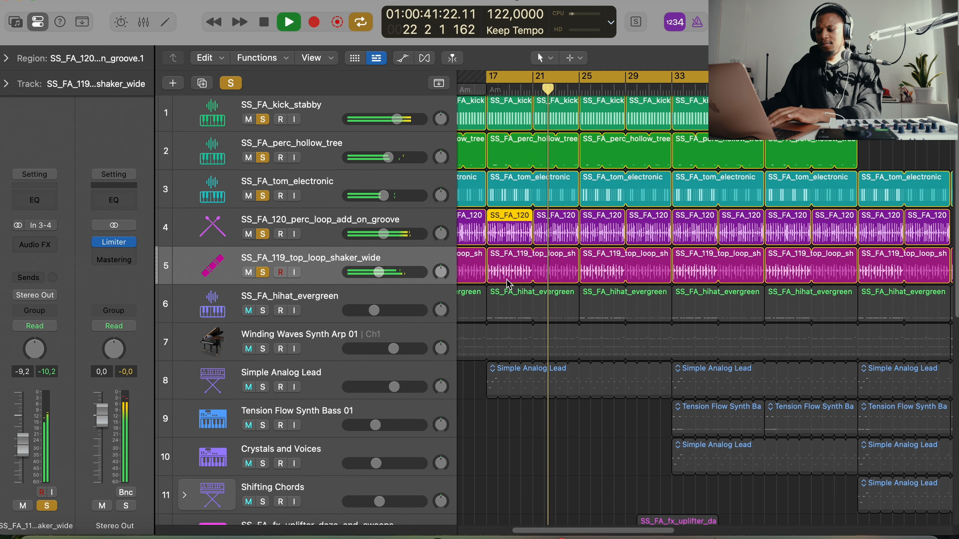
pyautogui.click(559, 238)
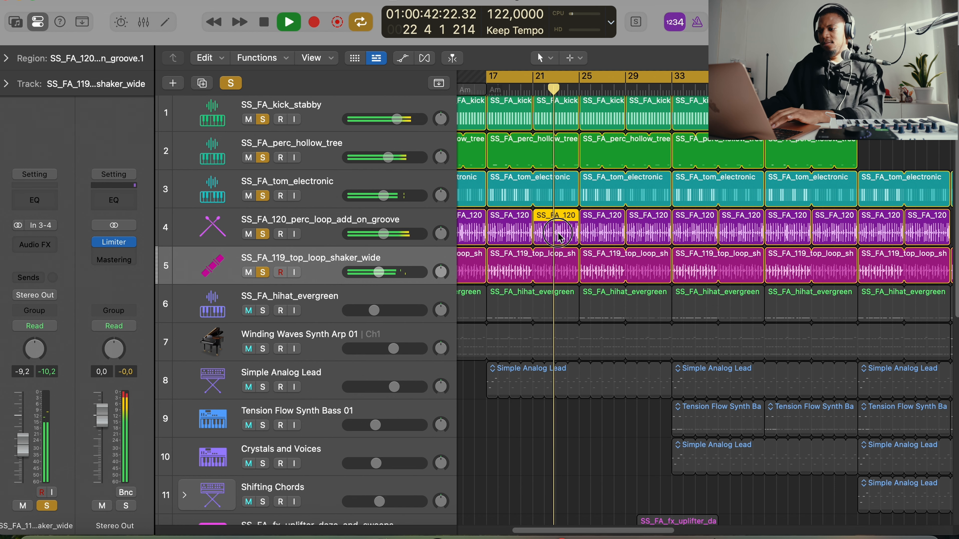
# - Stop playback and view the waveform of the SS_FA_119_top_loop_shaker_wide region at bar 17 in the audio editor, closing it when done
pyautogui.press('space')
pyautogui.click(508, 275)
pyautogui.doubleClick(508, 275)
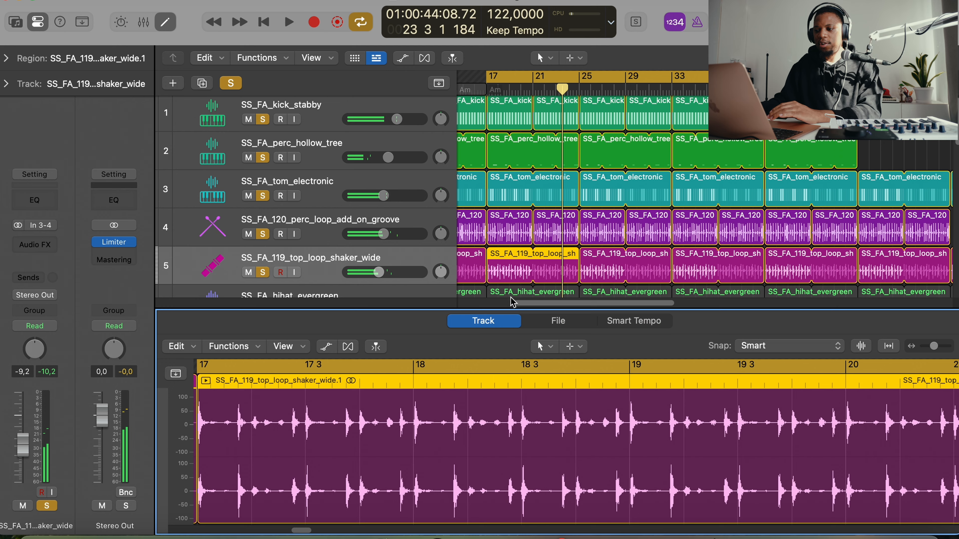
pyautogui.moveTo(515, 309); pyautogui.dragTo(516, 276)
pyautogui.press('e')
pyautogui.press('e')
pyautogui.press('e')
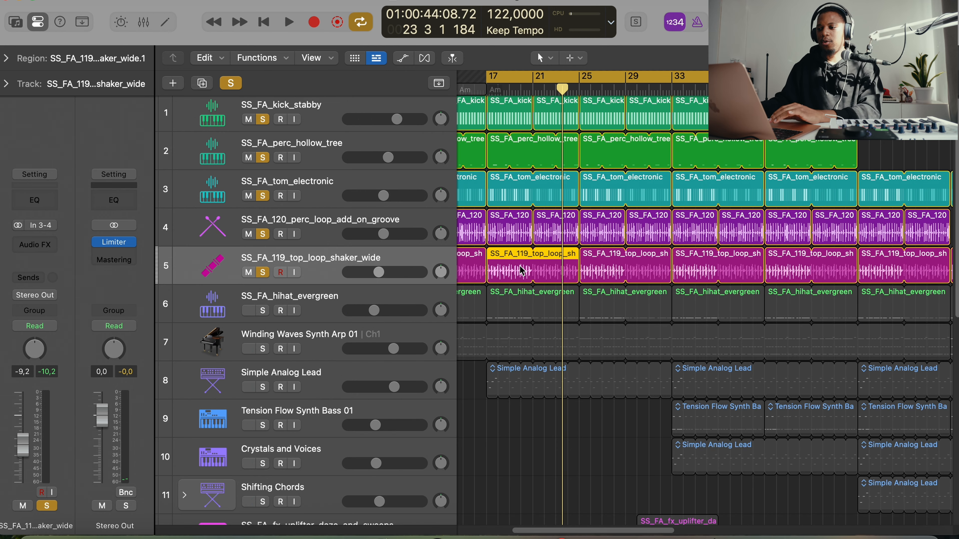
# - Restart cycle playback from bar 17, and solo and select the SS_FA_hihat_evergreen track along with the other drums
pyautogui.hscroll(-3, 537, 256)
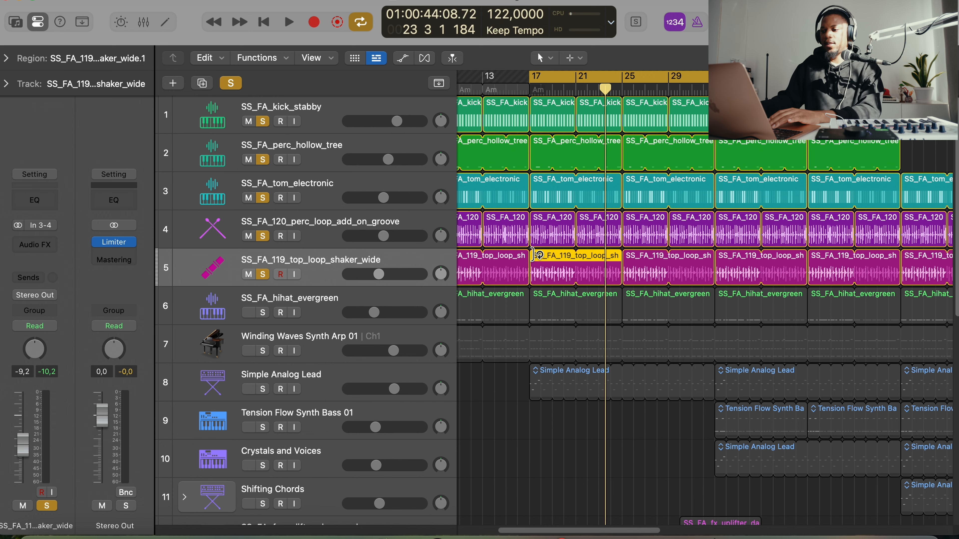
pyautogui.press('space')
pyautogui.scroll(-1, 537, 252)
pyautogui.hscroll(-1, 537, 252)
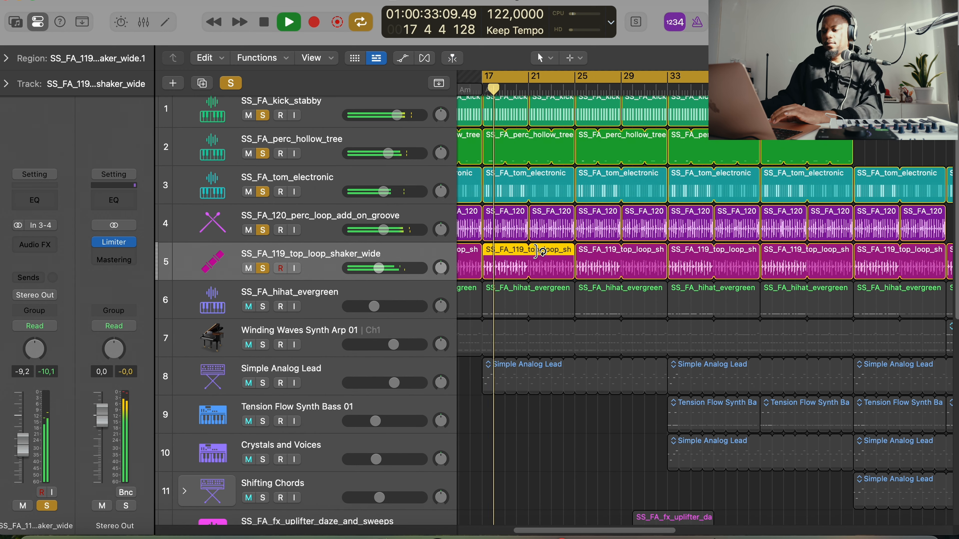
pyautogui.scroll(-1, 544, 252)
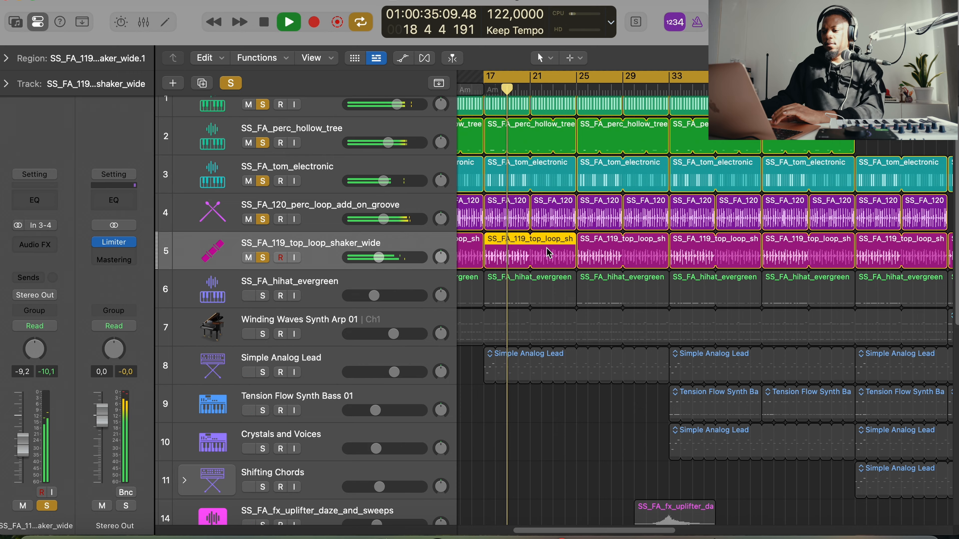
pyautogui.scroll(-2, 548, 253)
pyautogui.click(264, 262)
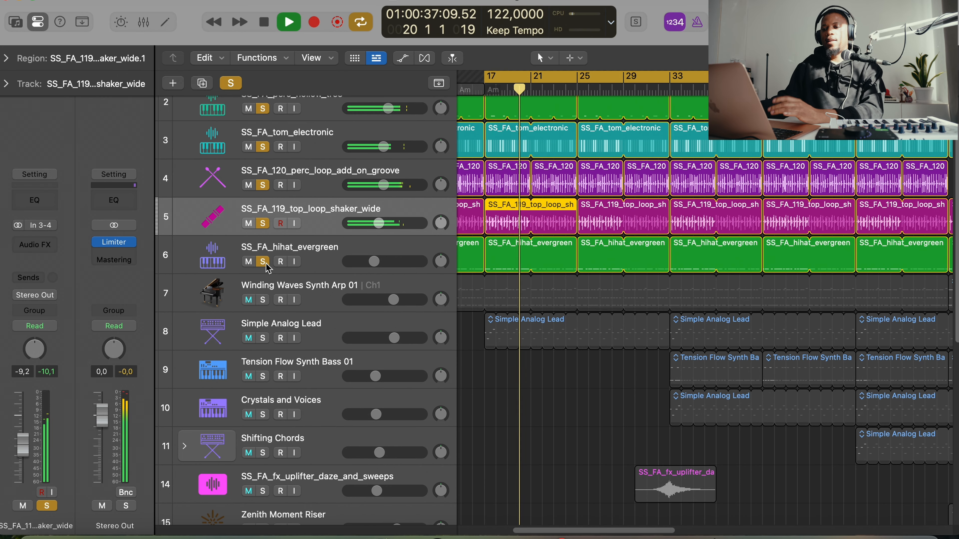
pyautogui.click(371, 254)
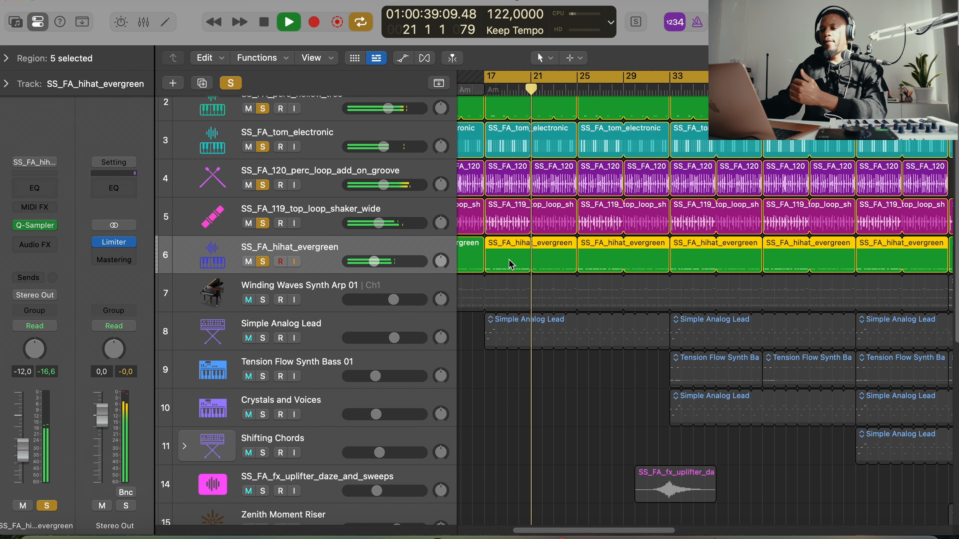
# - View the SS_FA_hihat_evergreen region's notes in the Piano Roll, stop playback and show its sample in Quick Sampler
pyautogui.doubleClick(511, 265)
pyautogui.hscroll(2, 471, 355)
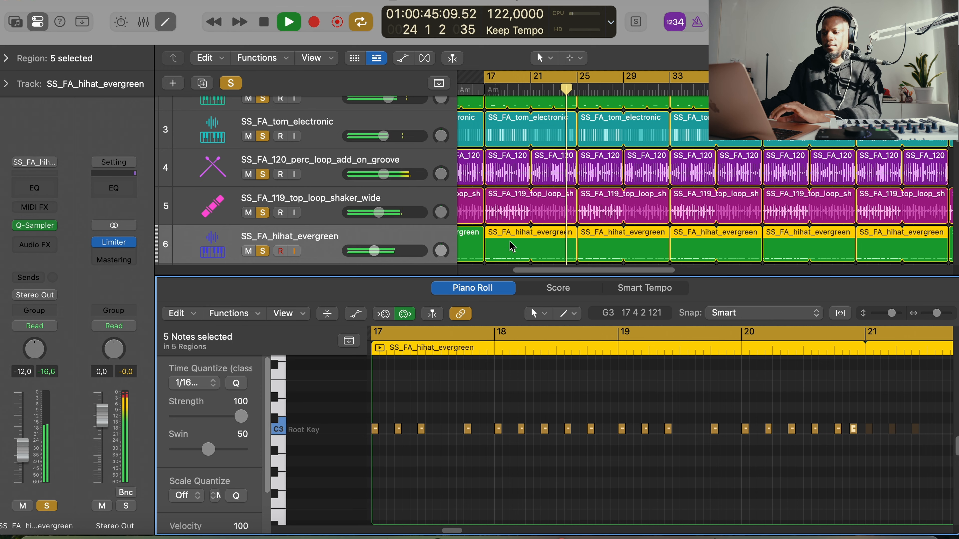
pyautogui.scroll(-2, 511, 247)
pyautogui.press('space')
pyautogui.click(35, 225)
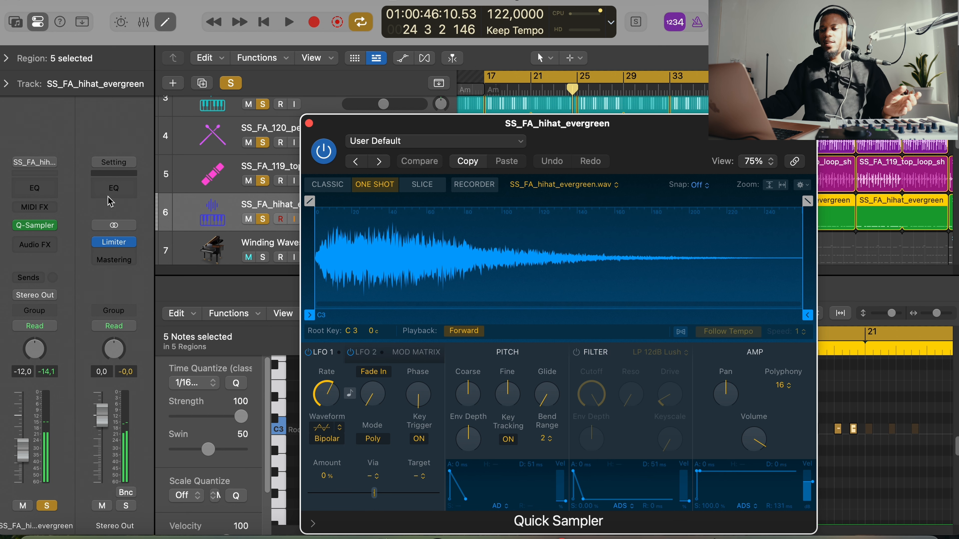
# - Add a Channel EQ to the hi-hat track and cut the 1040 Hz band to about -11.6 dB at 1330 Hz with Q 0.10
pyautogui.click(54, 191)
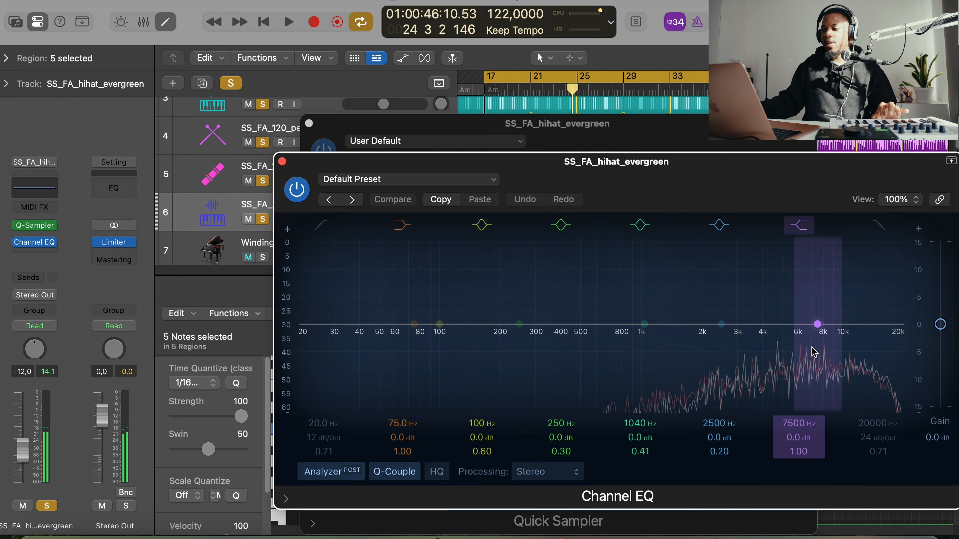
pyautogui.moveTo(764, 163); pyautogui.dragTo(530, 136)
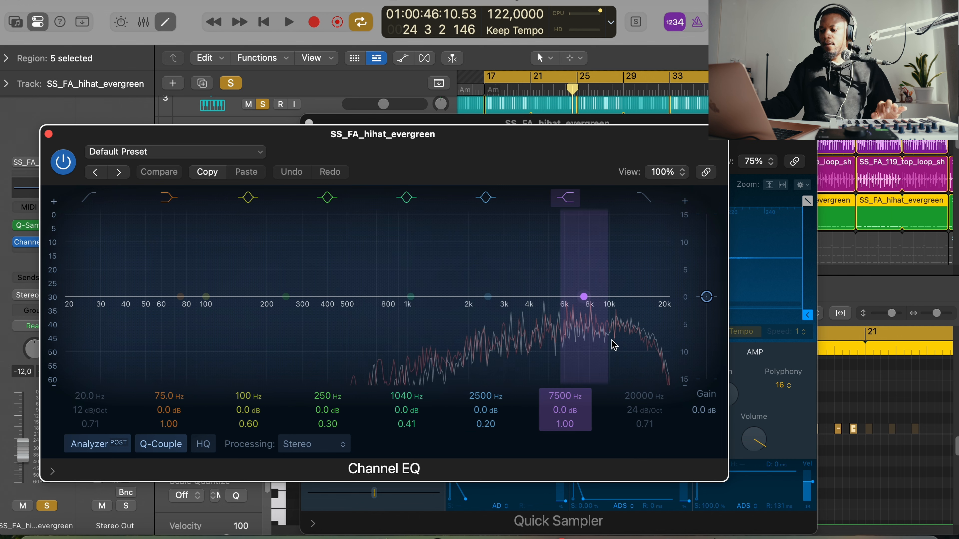
pyautogui.moveTo(411, 298); pyautogui.dragTo(430, 381)
pyautogui.scroll(10, 433, 359)
pyautogui.scroll(-10, 433, 359)
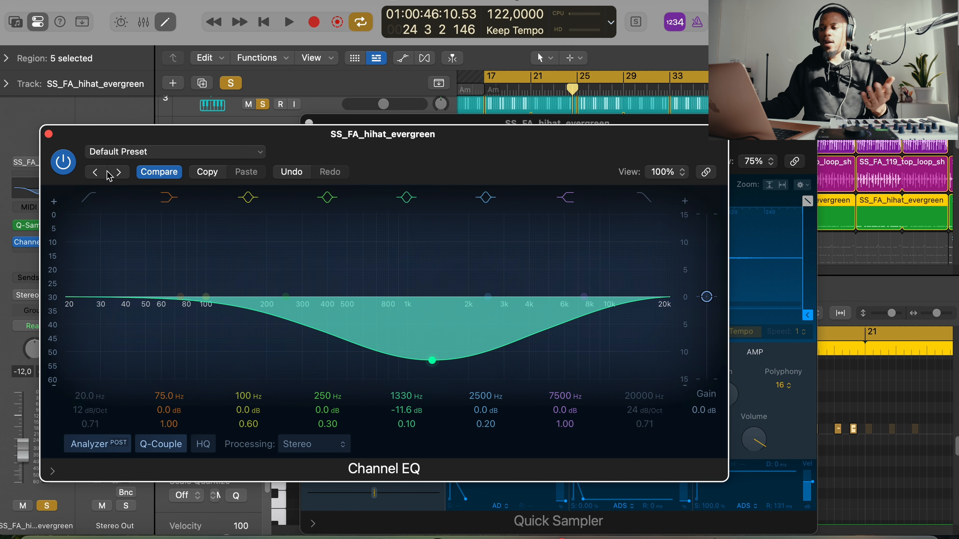
# - Raise the Channel EQ's mid-band cut to about -0.6 dB at 1210 Hz and close the hi-hat's plug-in windows
pyautogui.moveTo(432, 361); pyautogui.dragTo(424, 293)
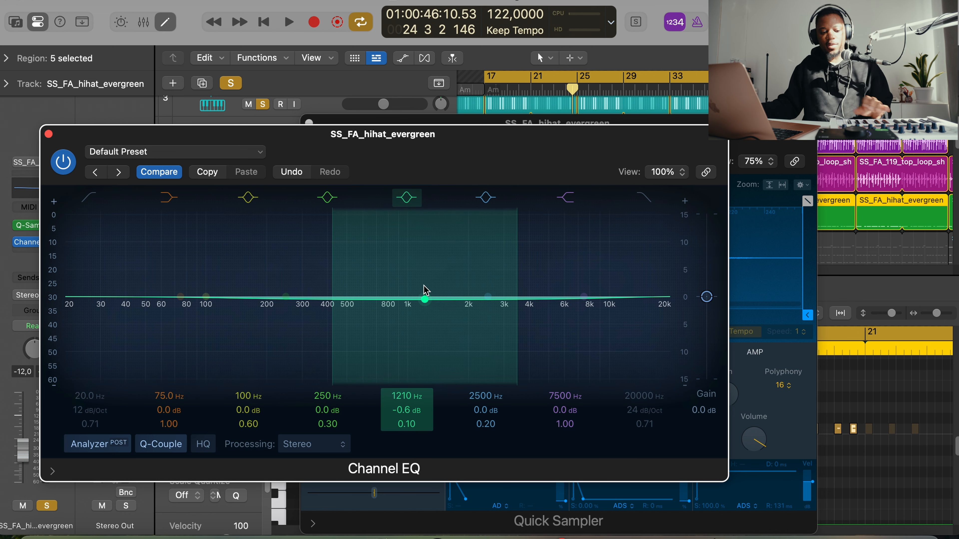
pyautogui.click(48, 134)
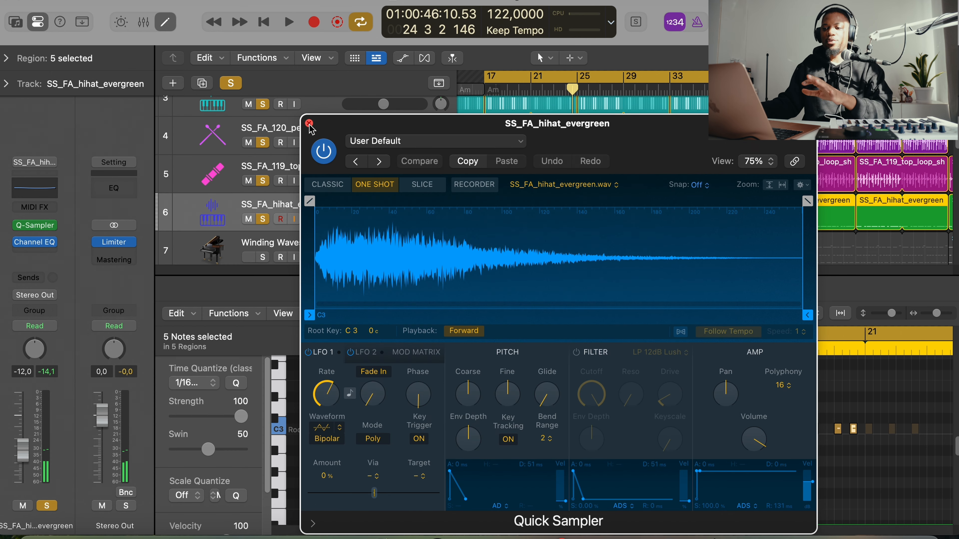
pyautogui.click(308, 123)
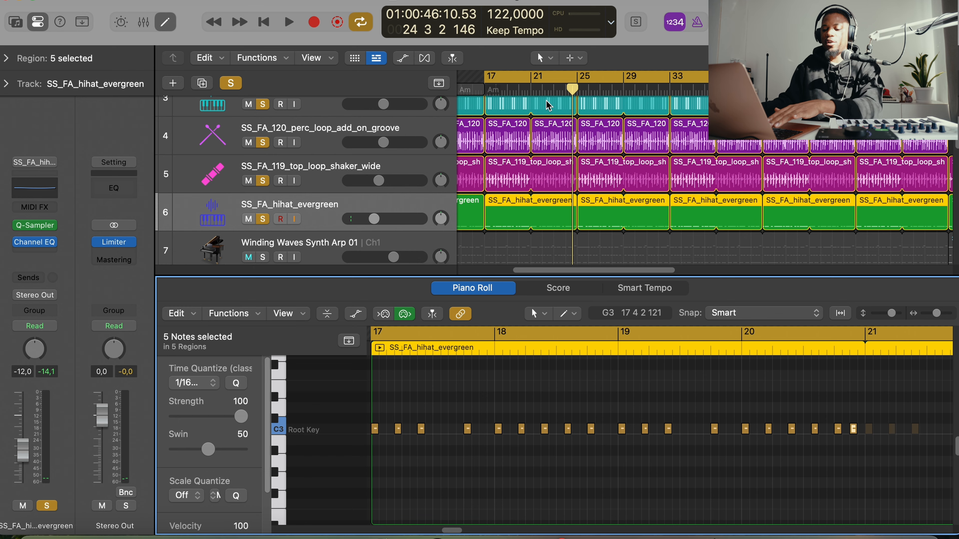
# - Close the Piano Roll and briefly play the six soloed drum layers from bar 17
pyautogui.press('e')
pyautogui.press('space')
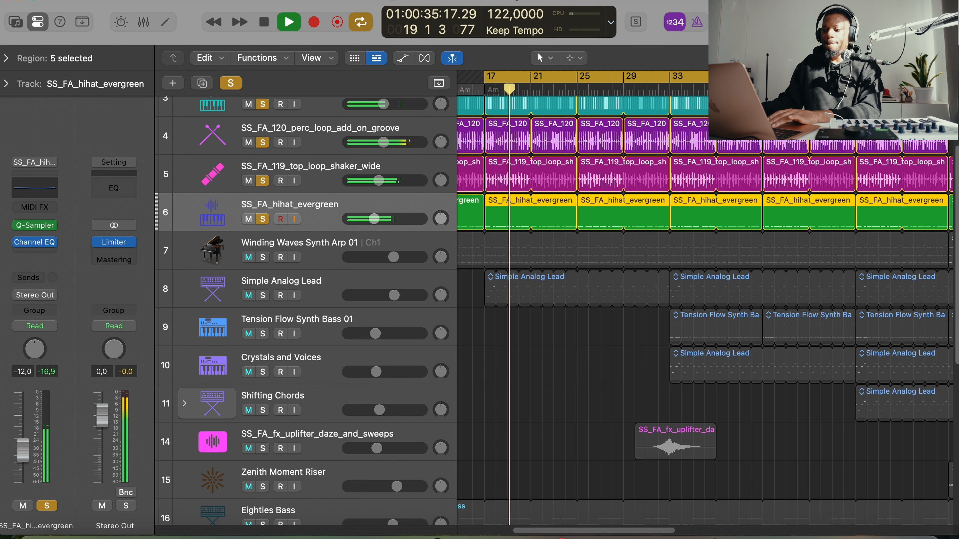
pyautogui.press('space')
pyautogui.scroll(5, 815, 184)
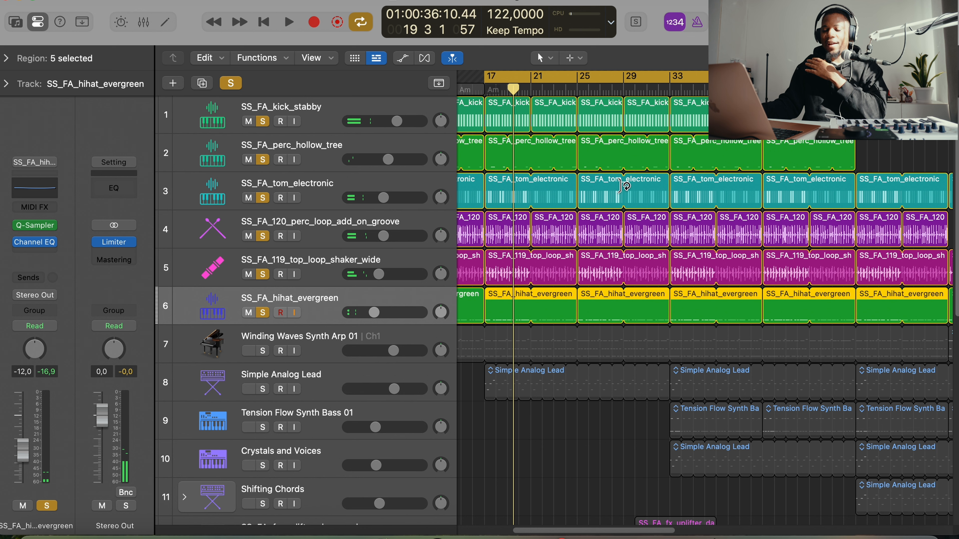
# - Point out the drum tracks by selecting the kick, hollow tree percussion, tom, percussion loop and shaker loop one after another
pyautogui.click(342, 129)
pyautogui.click(330, 140)
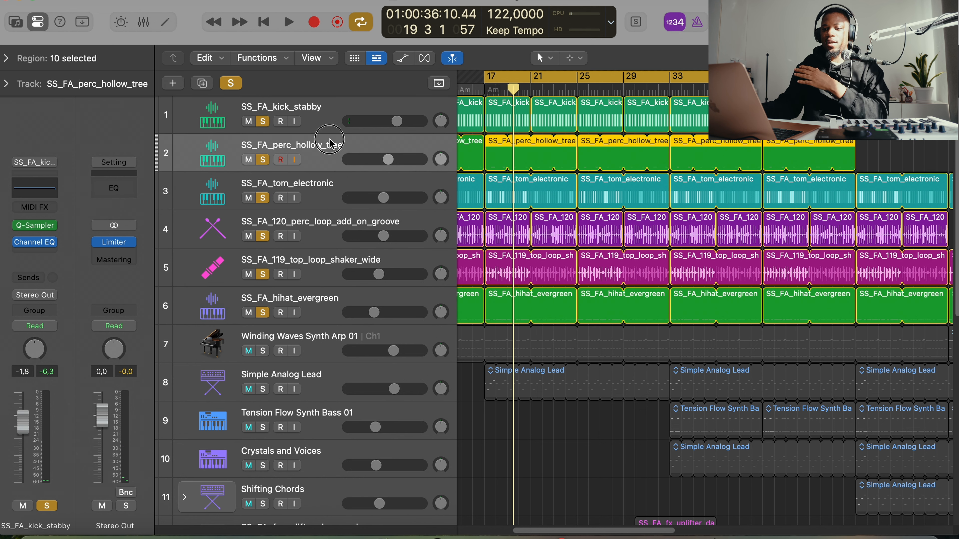
pyautogui.click(331, 114)
pyautogui.click(326, 162)
pyautogui.click(271, 132)
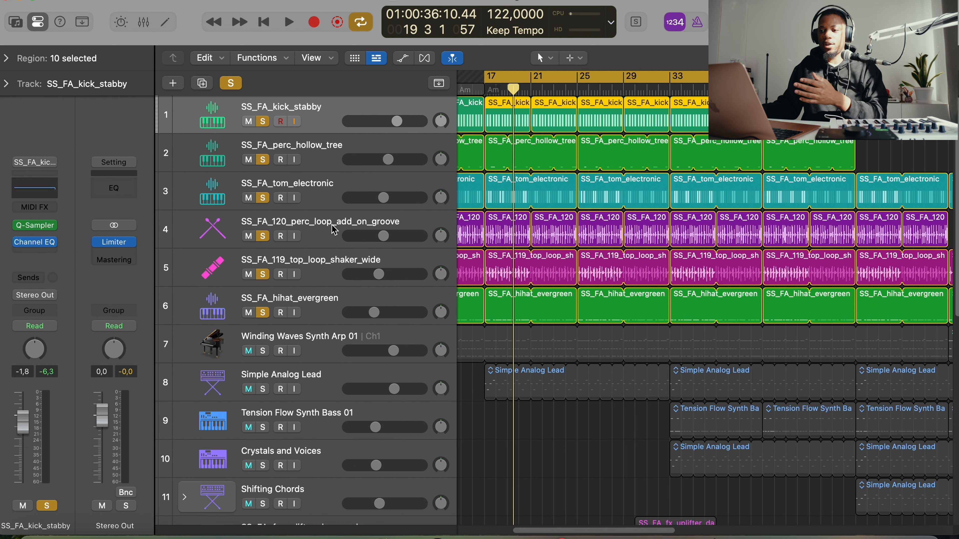
pyautogui.click(316, 197)
pyautogui.click(315, 228)
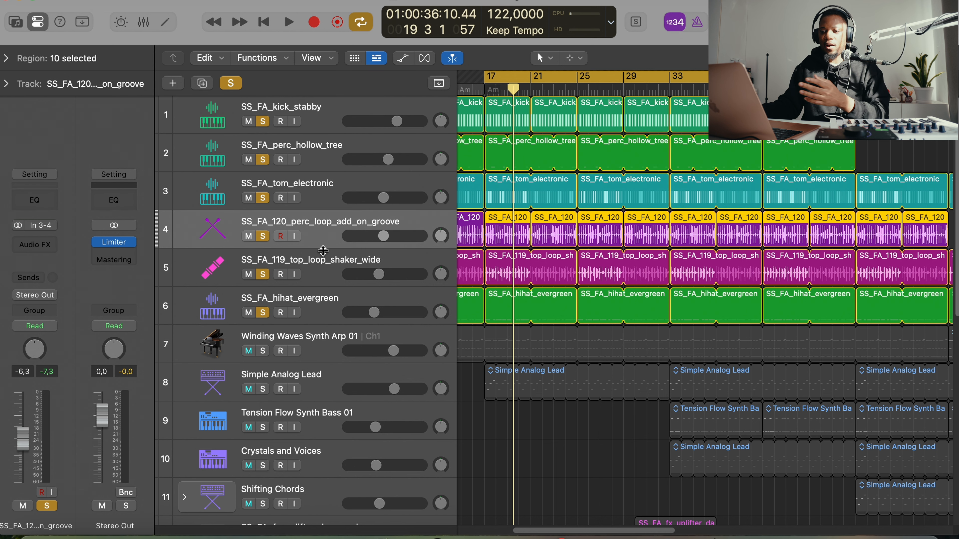
pyautogui.click(324, 265)
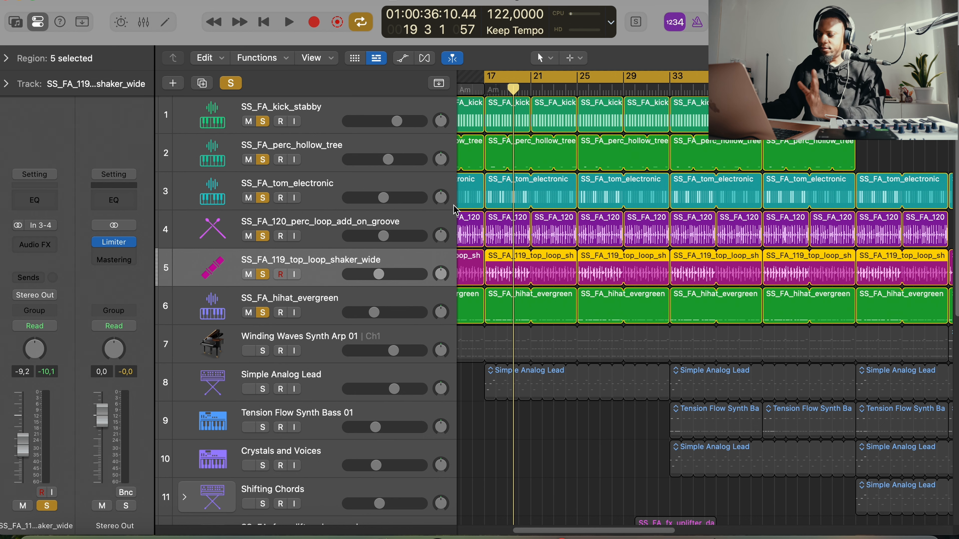
# - View the Winding Waves Synth Arp 01 track's Black Magic Pluck preset in Alchemy and solo the track with the drums
pyautogui.scroll(-5, 566, 215)
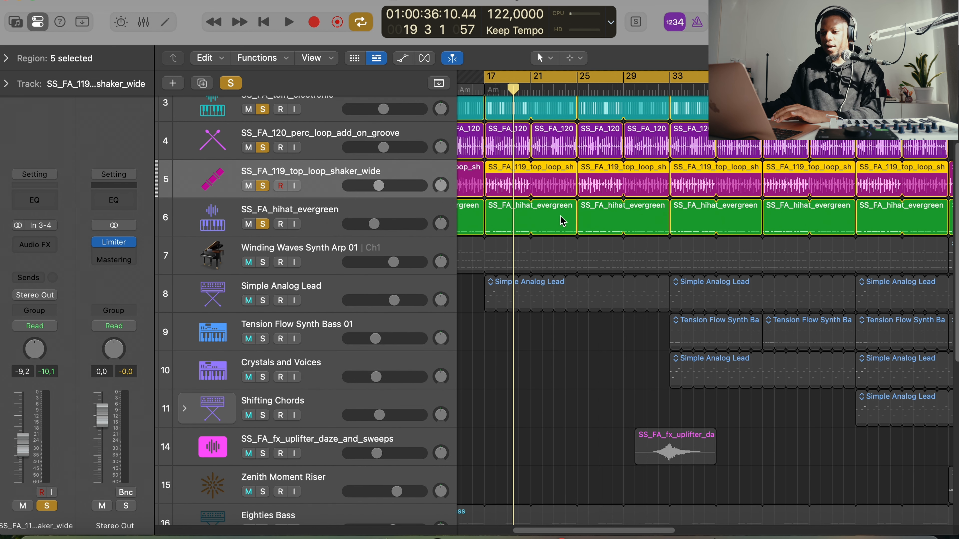
pyautogui.click(337, 255)
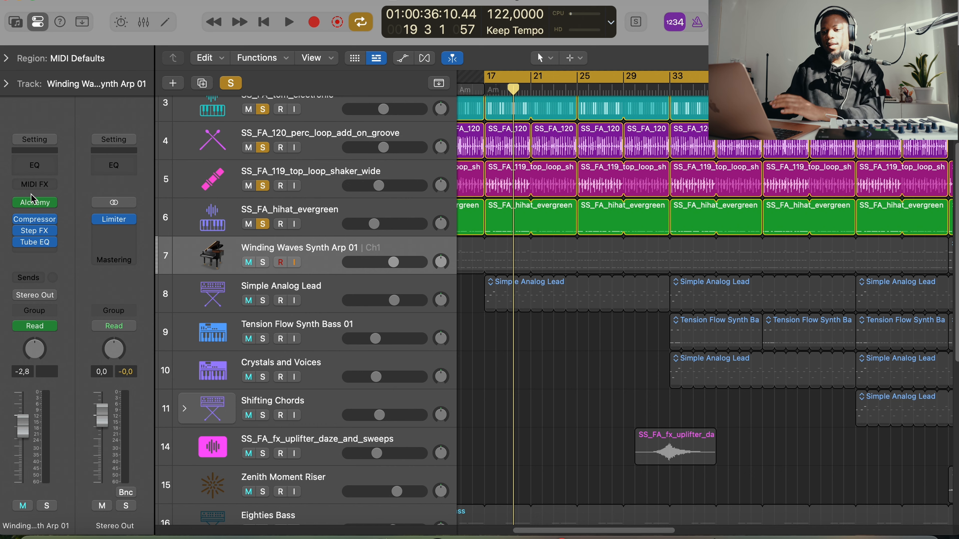
pyautogui.click(36, 203)
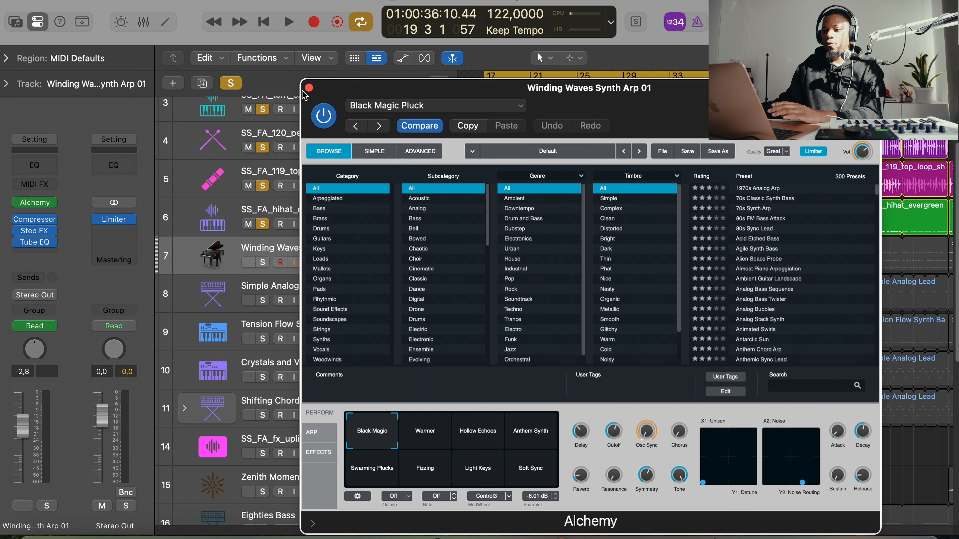
pyautogui.click(309, 88)
pyautogui.click(264, 263)
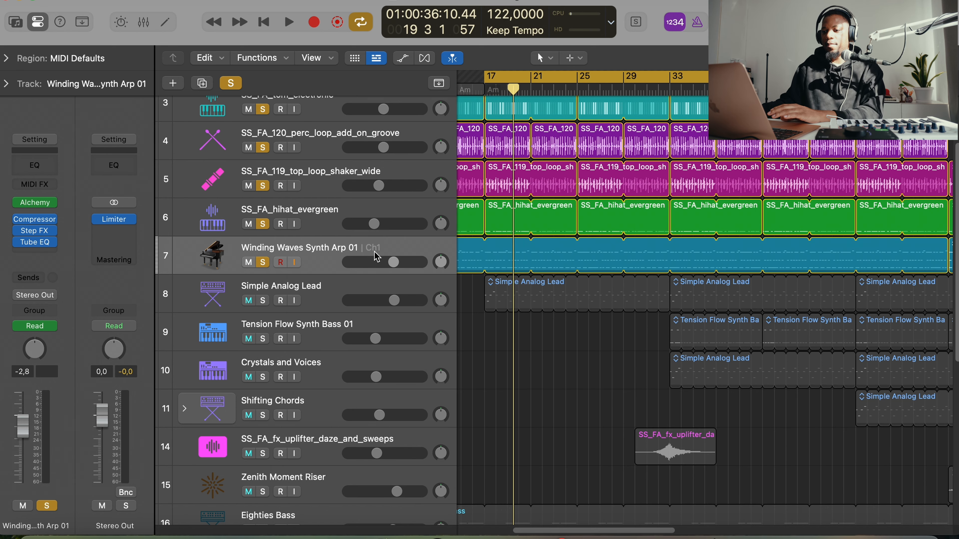
# - Open the Winding Waves Synth Arp 01 region in the Piano Roll and play it with the drums from bar 17
pyautogui.doubleClick(500, 265)
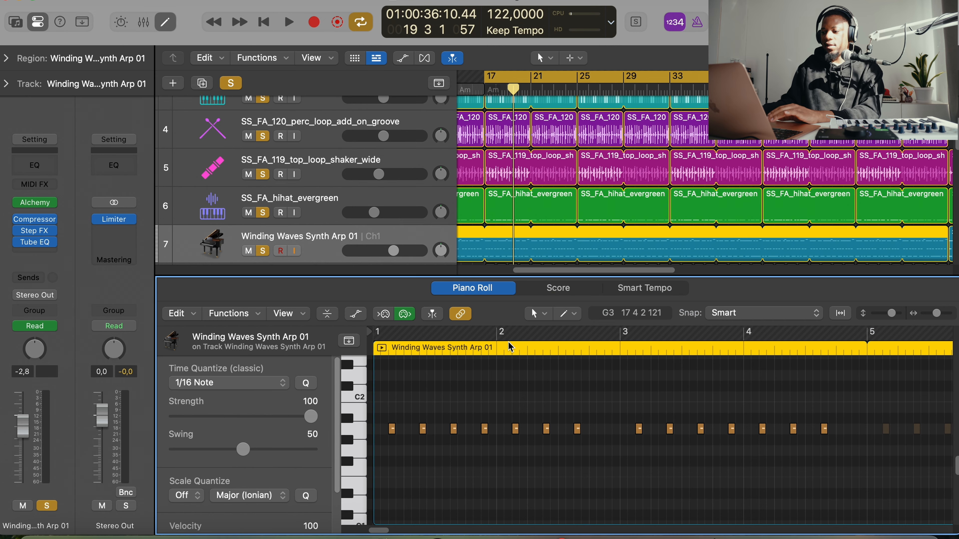
pyautogui.press('space')
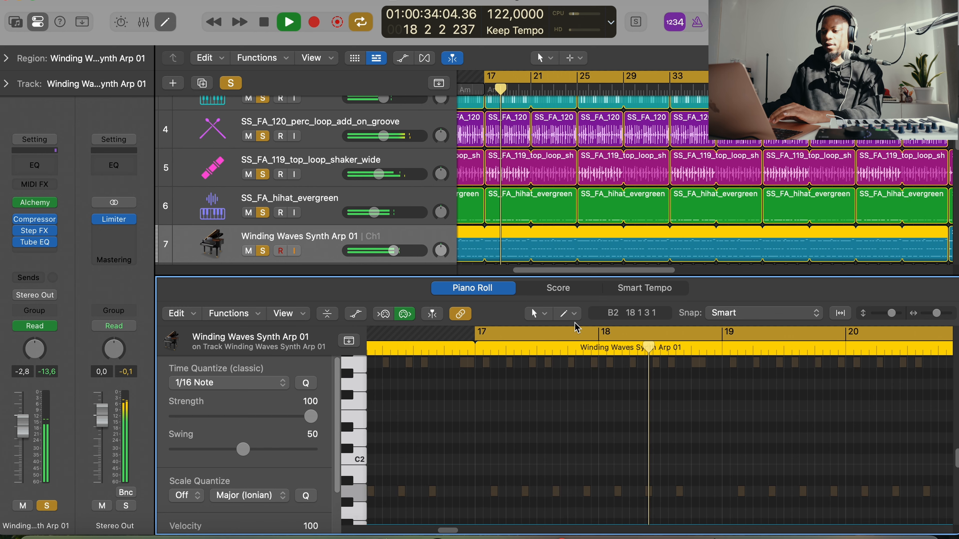
pyautogui.press('space')
# - Return playback to the start of the project with cycle mode turned off, and close the Piano Roll
pyautogui.press('Return')
pyautogui.press('space')
pyautogui.press('space')
pyautogui.click(672, 76)
pyautogui.moveTo(548, 279); pyautogui.dragTo(550, 297)
pyautogui.press('e')
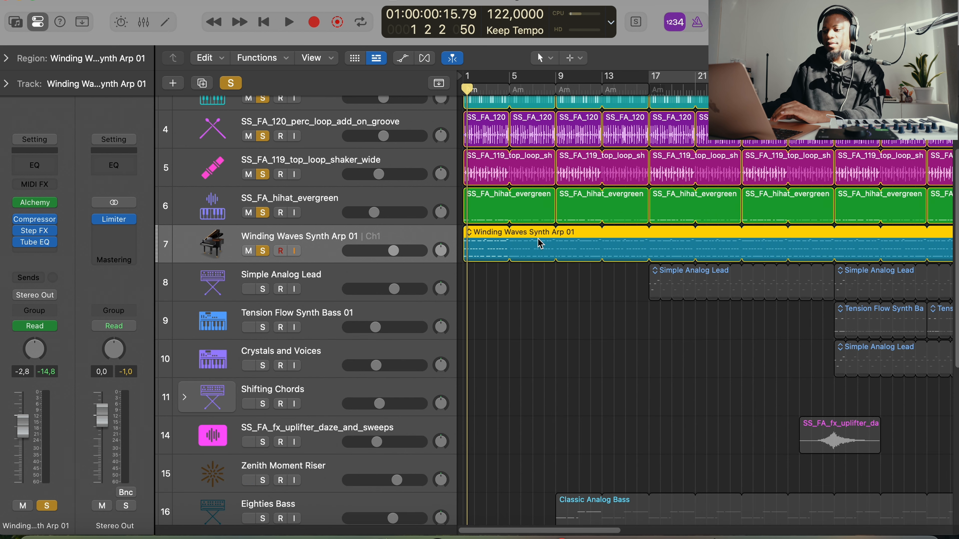
# - Examine the Winding Waves Synth Arp 01 notes from bar 1 in an enlarged Piano Roll while playing them with the drums
pyautogui.doubleClick(488, 252)
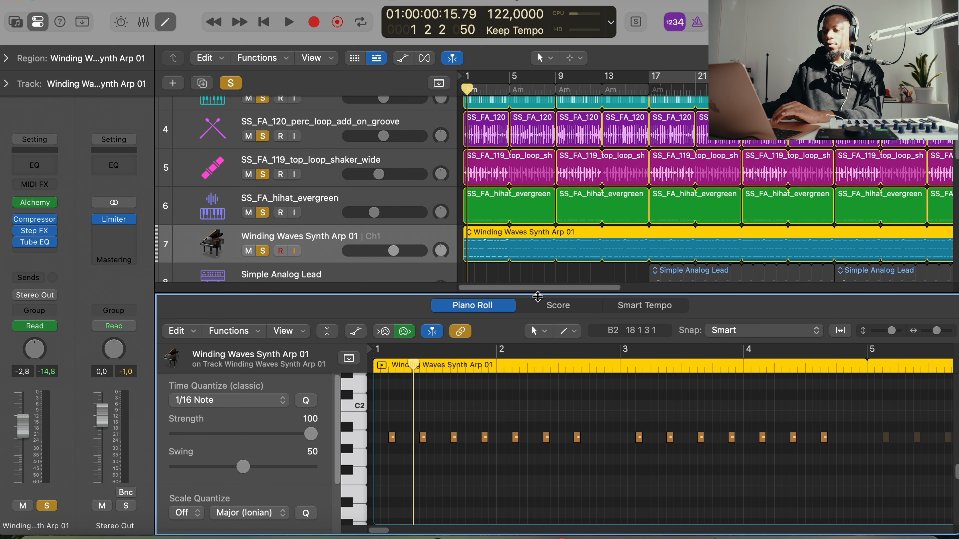
pyautogui.moveTo(538, 297); pyautogui.dragTo(537, 168)
pyautogui.scroll(5, 525, 336)
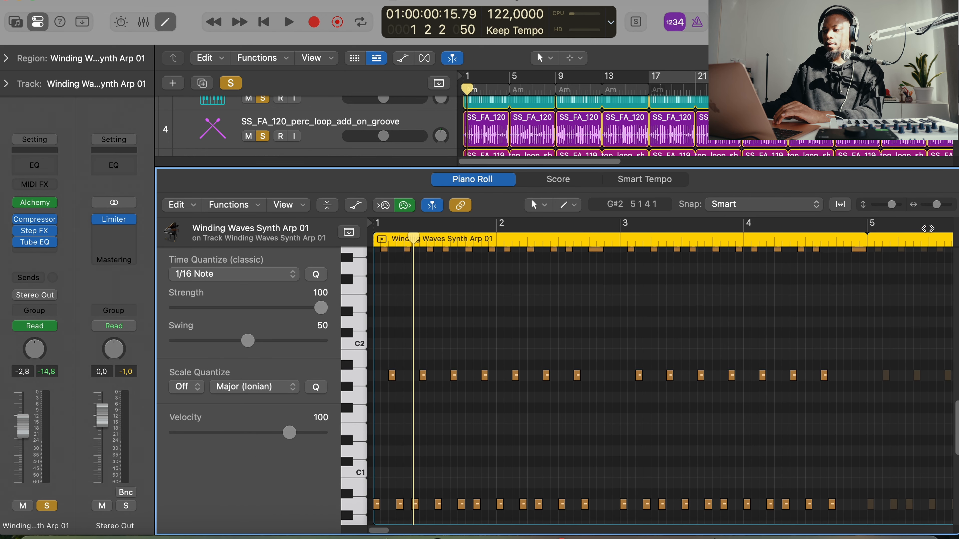
pyautogui.moveTo(891, 204); pyautogui.dragTo(888, 204)
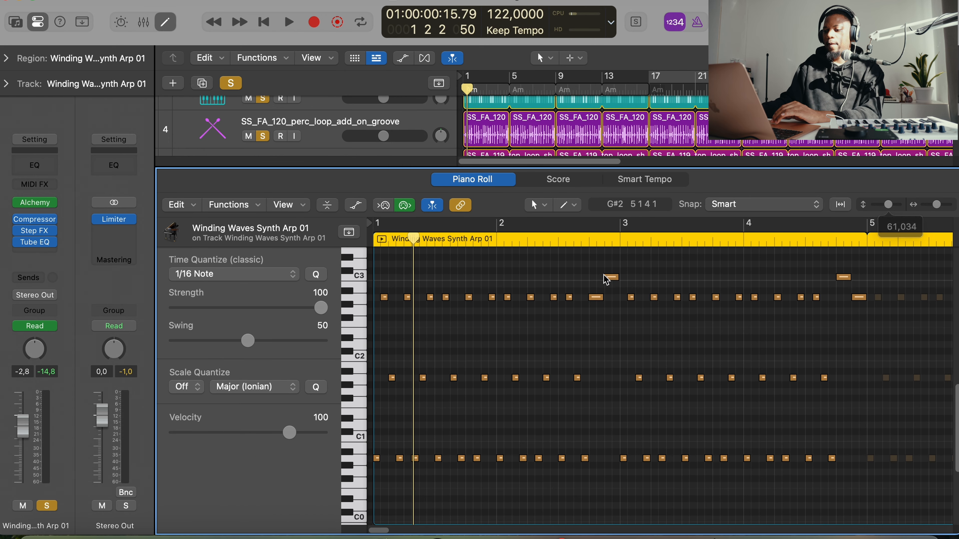
pyautogui.press('Return')
pyautogui.press('space')
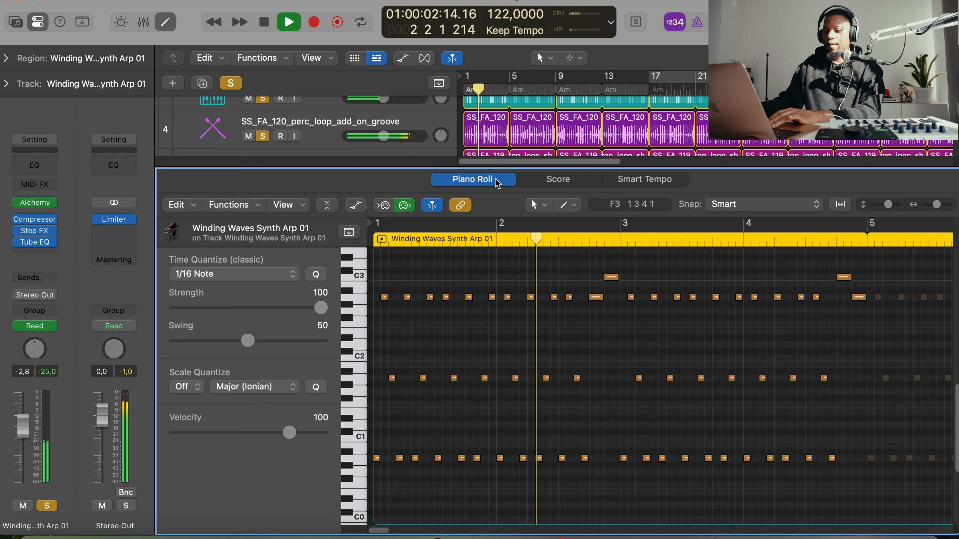
pyautogui.moveTo(497, 184); pyautogui.dragTo(497, 328)
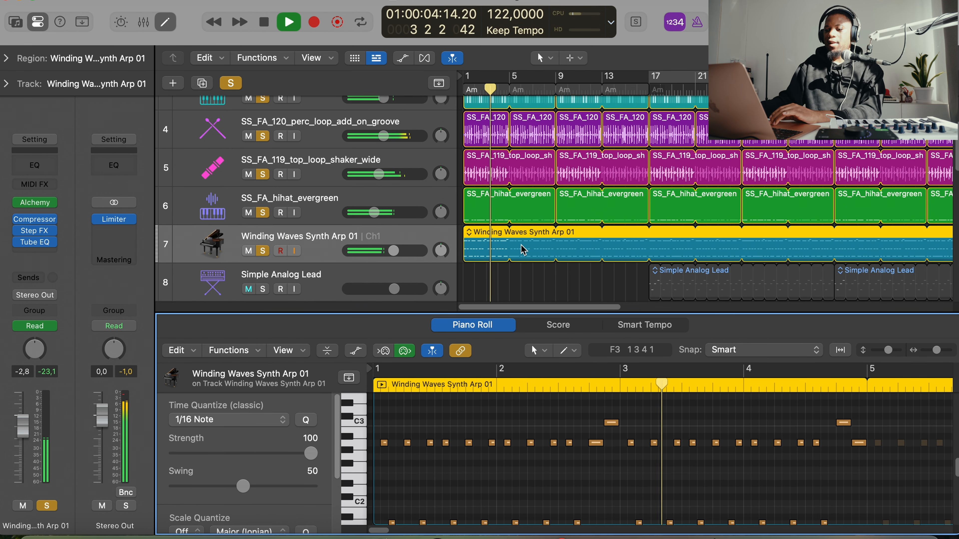
# - Stop playback and show track automation to examine the Alchemy Cutoff curve on Winding Waves Synth Arp 01
pyautogui.scroll(-1, 522, 249)
pyautogui.press('a')
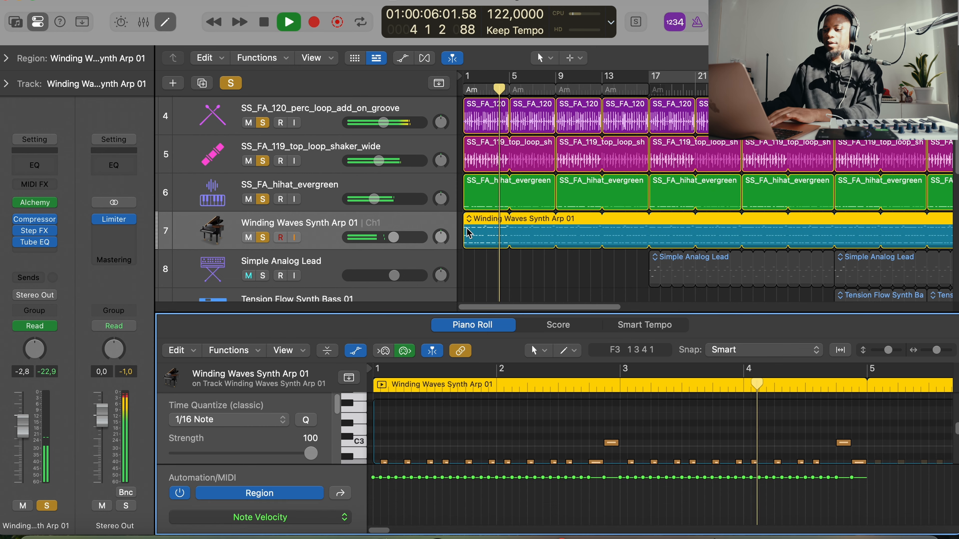
pyautogui.press('space')
pyautogui.click(499, 261)
pyautogui.press('a')
pyautogui.hscroll(1, 617, 251)
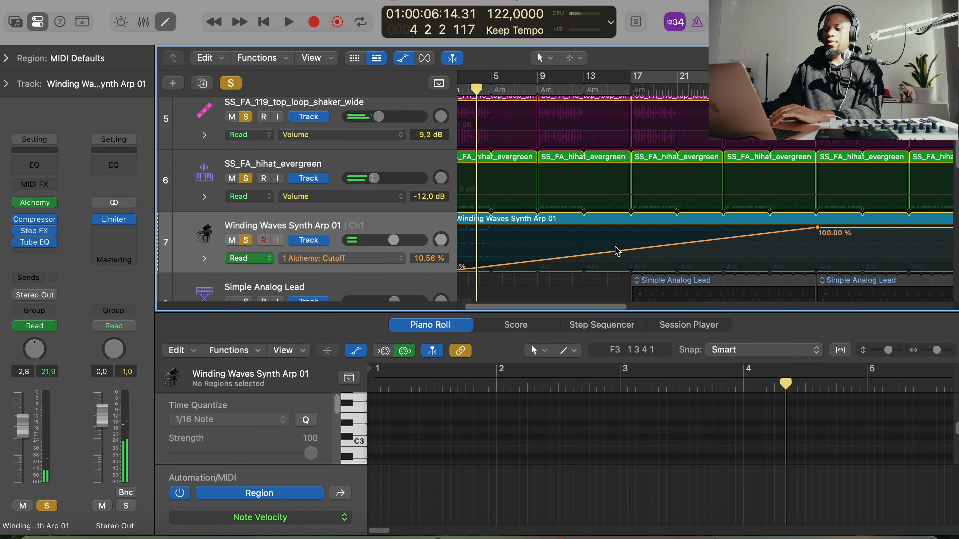
# - Set the cycle range to bars 33–49 and play Winding Waves Synth Arp 01 with the soloed drums from there
pyautogui.hscroll(-1, 617, 251)
pyautogui.scroll(1, 437, 261)
pyautogui.scroll(-1, 785, 178)
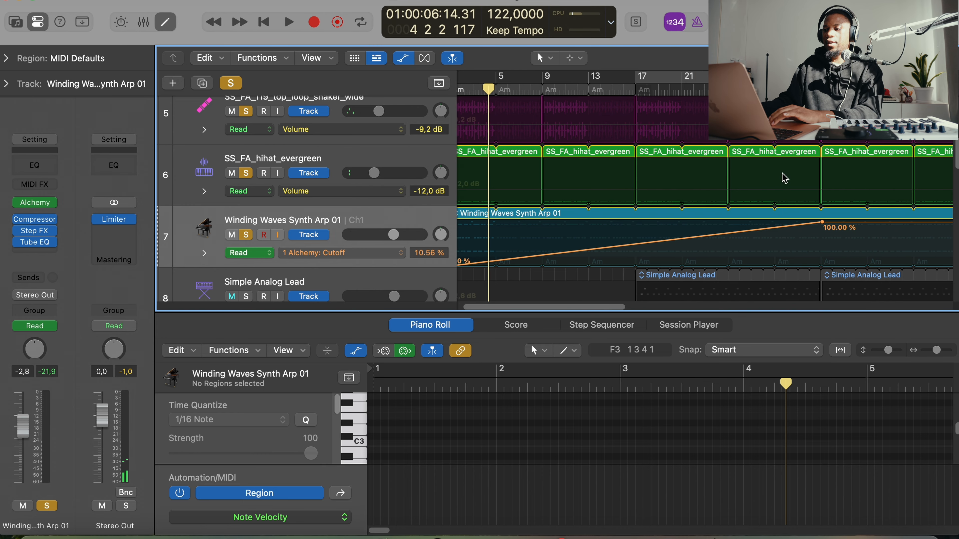
pyautogui.hscroll(5, 785, 178)
pyautogui.moveTo(623, 77); pyautogui.dragTo(806, 77)
pyautogui.press('space')
pyautogui.hscroll(2, 601, 239)
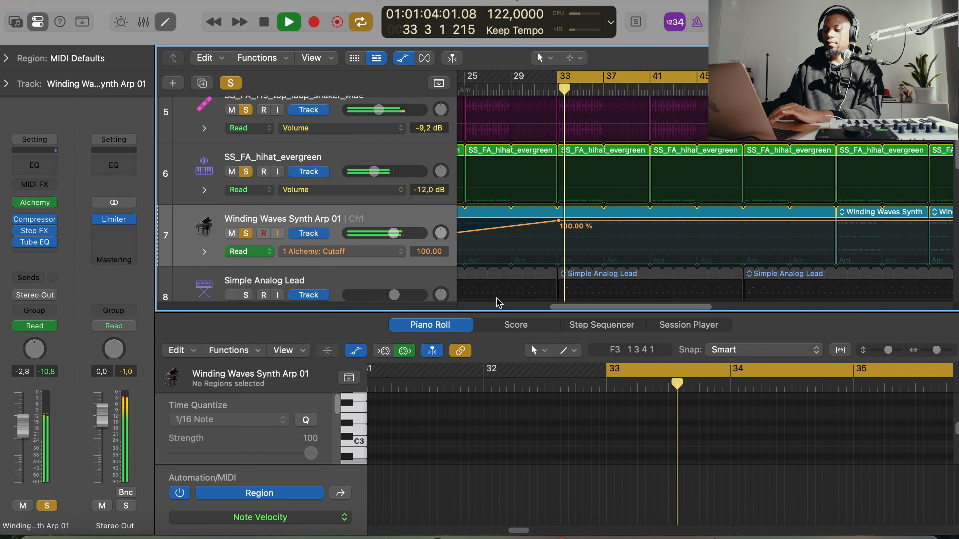
# - Close the Piano Roll after enlarging it, hide the track automation, and stop playback
pyautogui.moveTo(572, 316); pyautogui.dragTo(567, 121)
pyautogui.hscroll(-1, 536, 301)
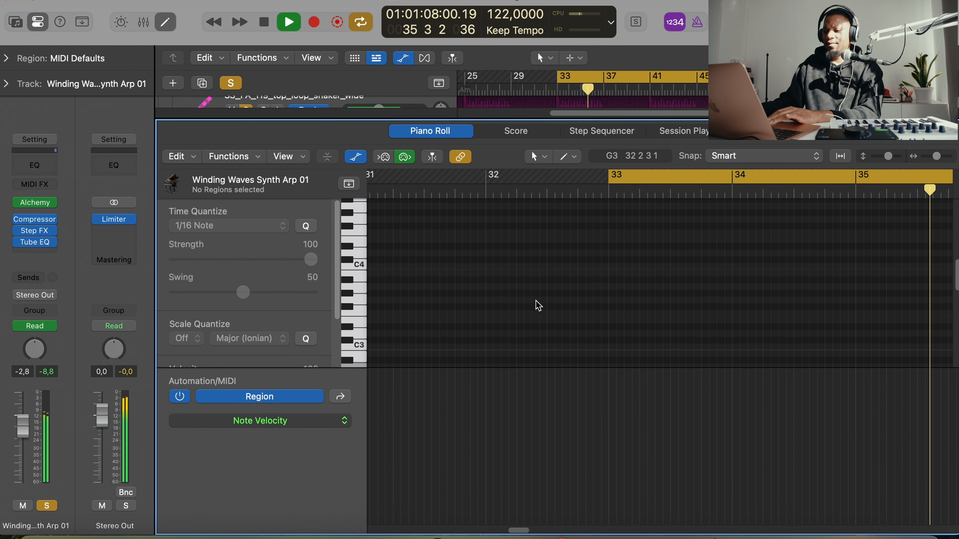
pyautogui.press('p')
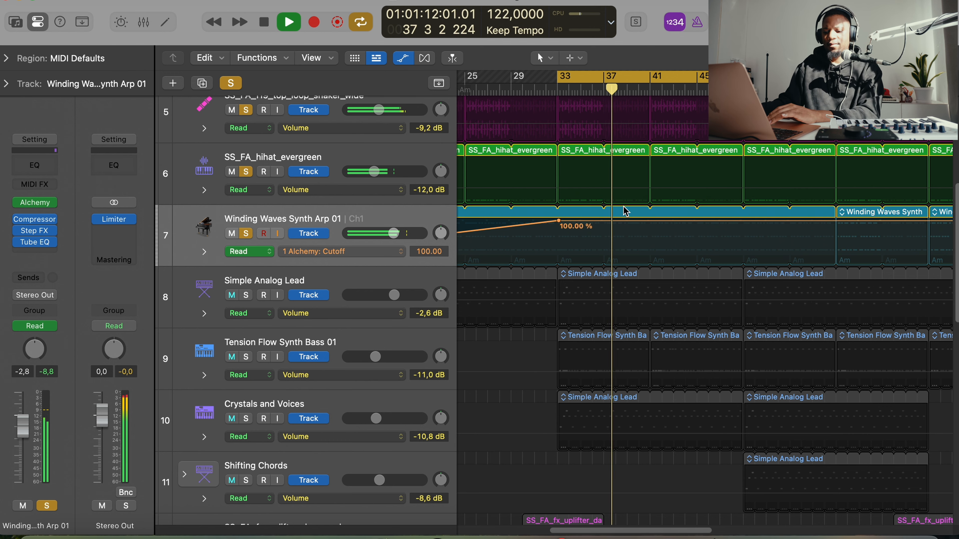
pyautogui.press('a')
pyautogui.hscroll(3, 584, 251)
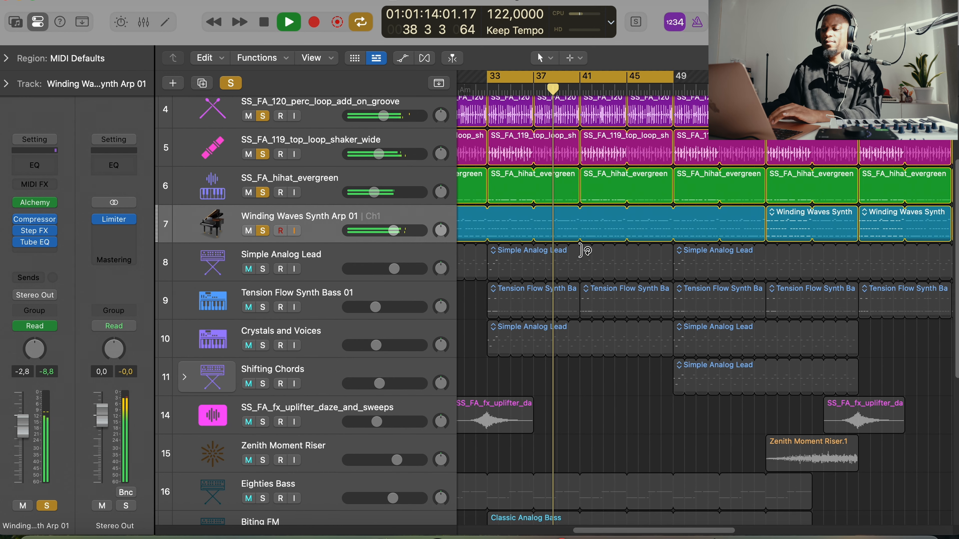
pyautogui.hscroll(-2, 584, 251)
pyautogui.press('space')
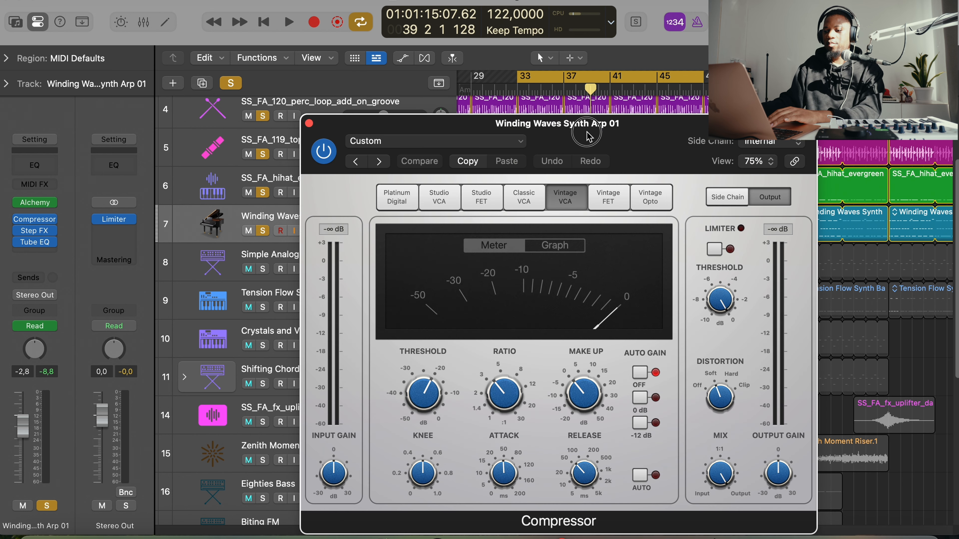
# - Examine the Compressor, Step FX and Vintage Tube EQ settings on Winding Waves Synth Arp 01, with the Tube EQ bypassed
pyautogui.moveTo(586, 137); pyautogui.dragTo(404, 68)
pyautogui.press('space')
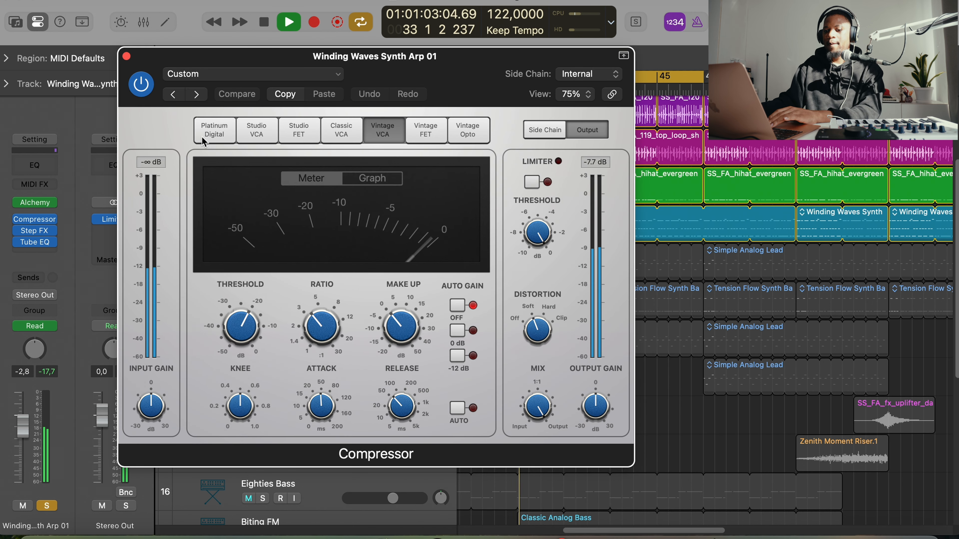
pyautogui.click(19, 242)
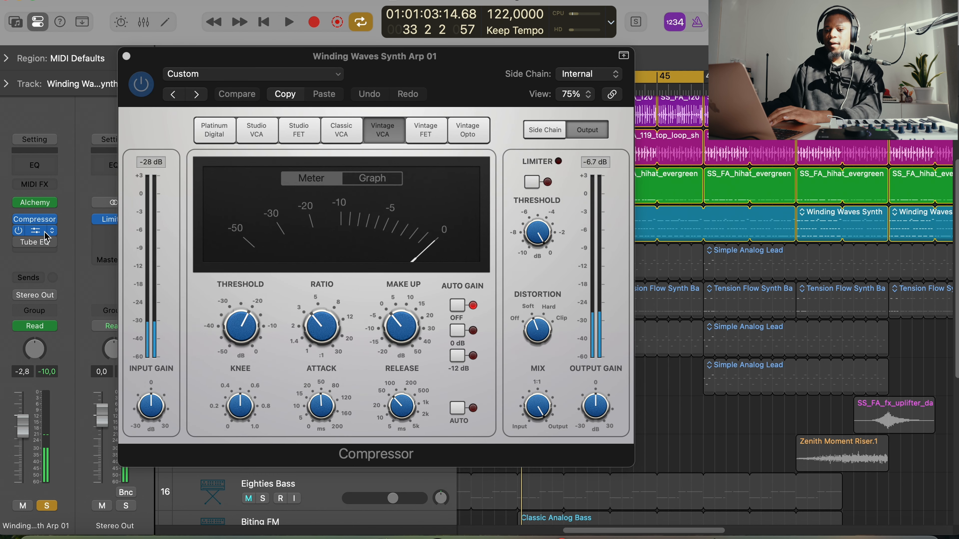
pyautogui.click(36, 231)
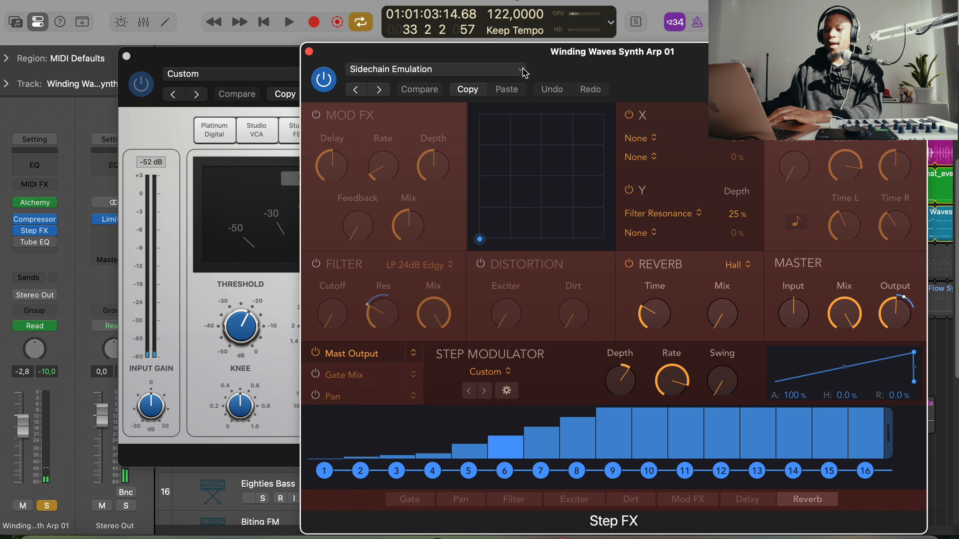
pyautogui.moveTo(355, 118); pyautogui.dragTo(220, 90)
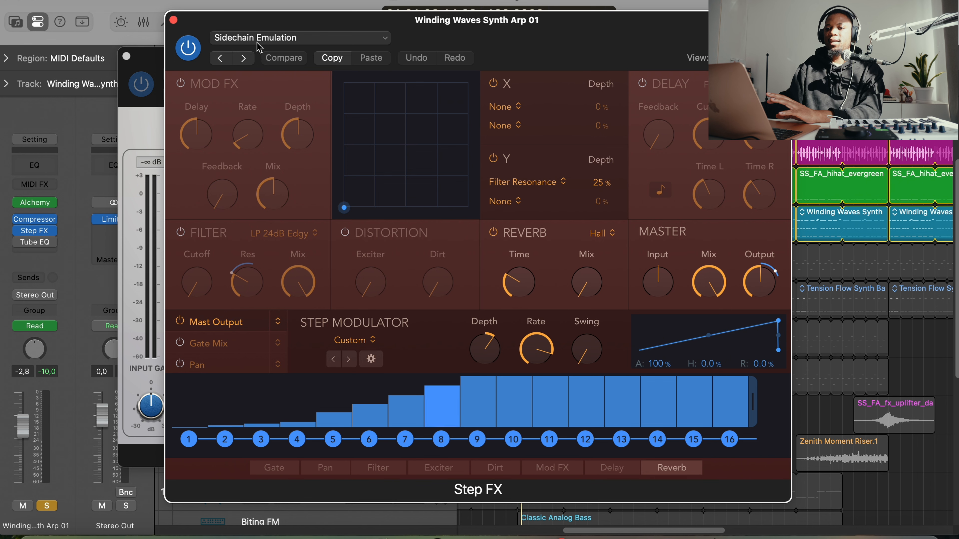
pyautogui.click(37, 242)
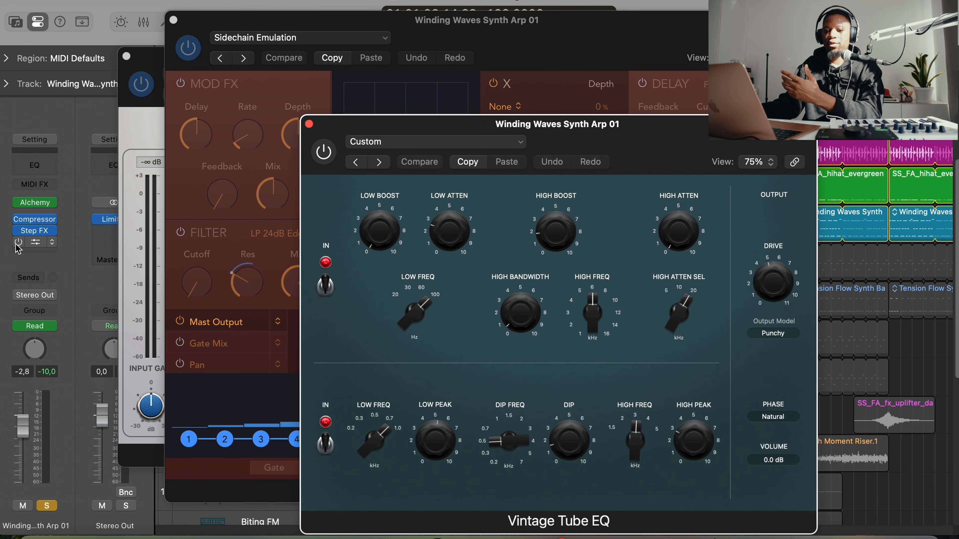
# - Bypass the Compressor, Step FX and Tube EQ on Winding Waves Synth Arp 01 and play the dry sound
pyautogui.click(18, 242)
pyautogui.click(18, 243)
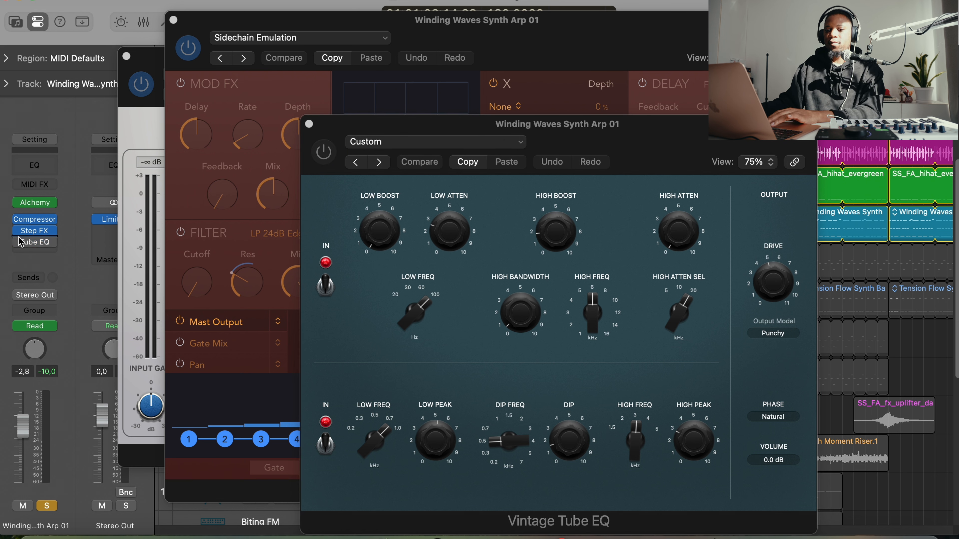
pyautogui.click(18, 231)
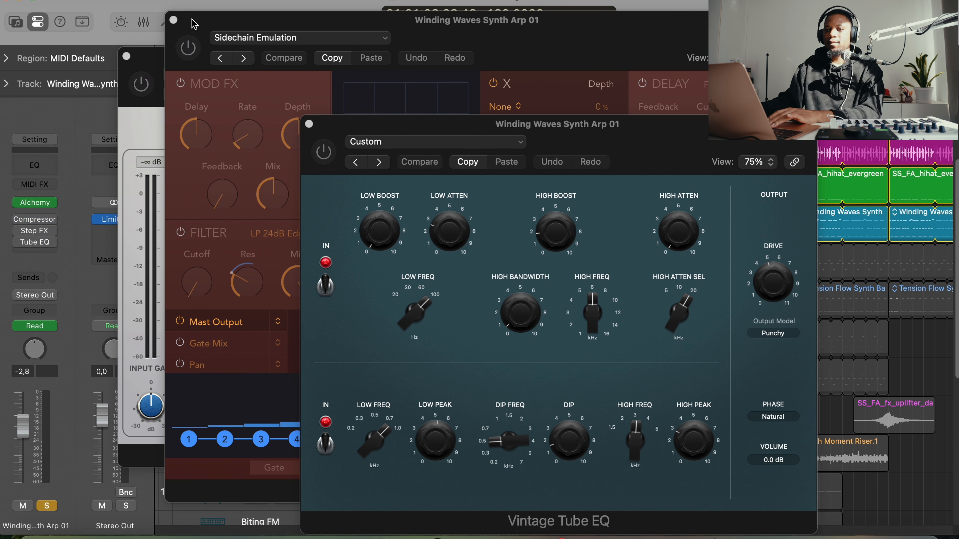
pyautogui.press('space')
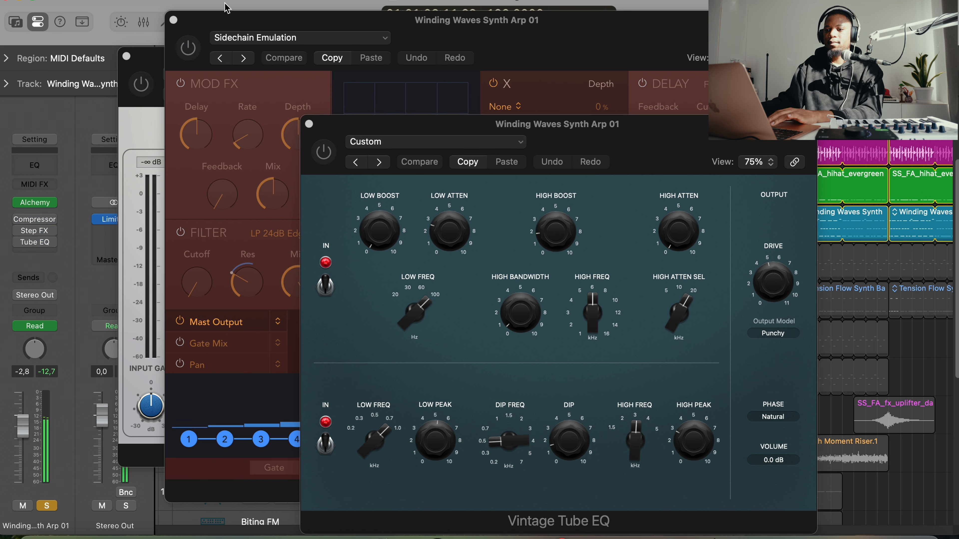
# - Close the Vintage Tube EQ and Step FX windows and turn the arp's Compressor back on
pyautogui.click(308, 124)
pyautogui.click(173, 19)
pyautogui.moveTo(431, 93); pyautogui.dragTo(412, 80)
pyautogui.click(125, 98)
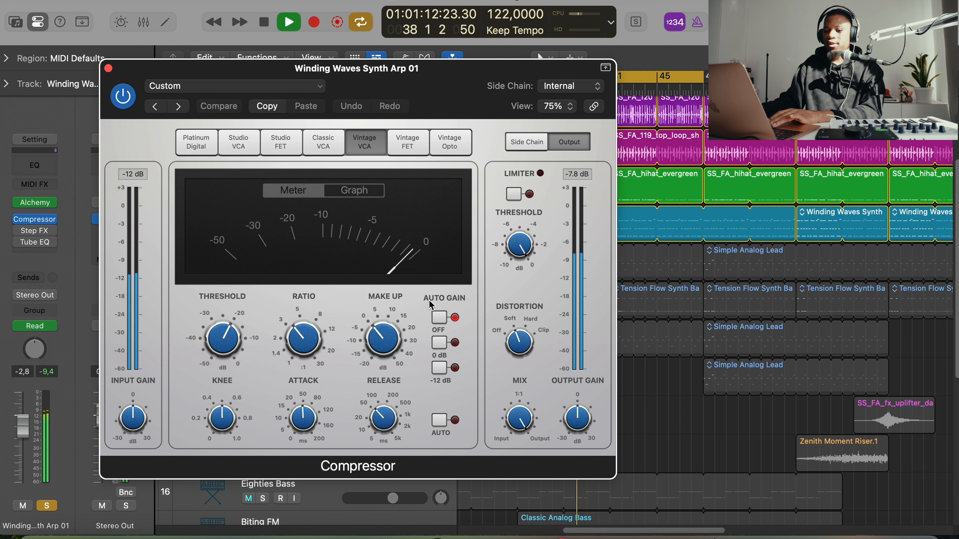
# - Set the Compressor's threshold to -20.0 dB and play the arp with the Graph display showing
pyautogui.moveTo(231, 343); pyautogui.dragTo(236, 345)
pyautogui.press('space')
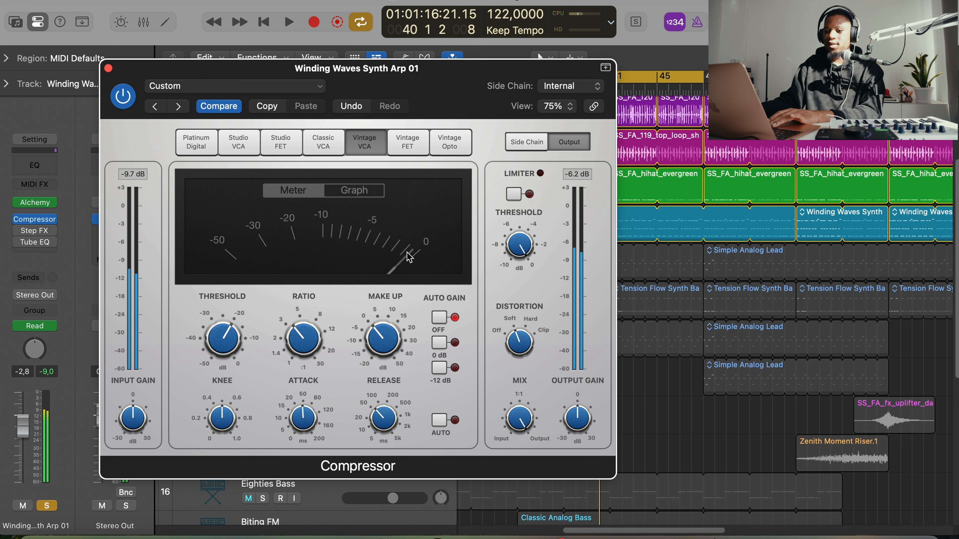
pyautogui.click(355, 197)
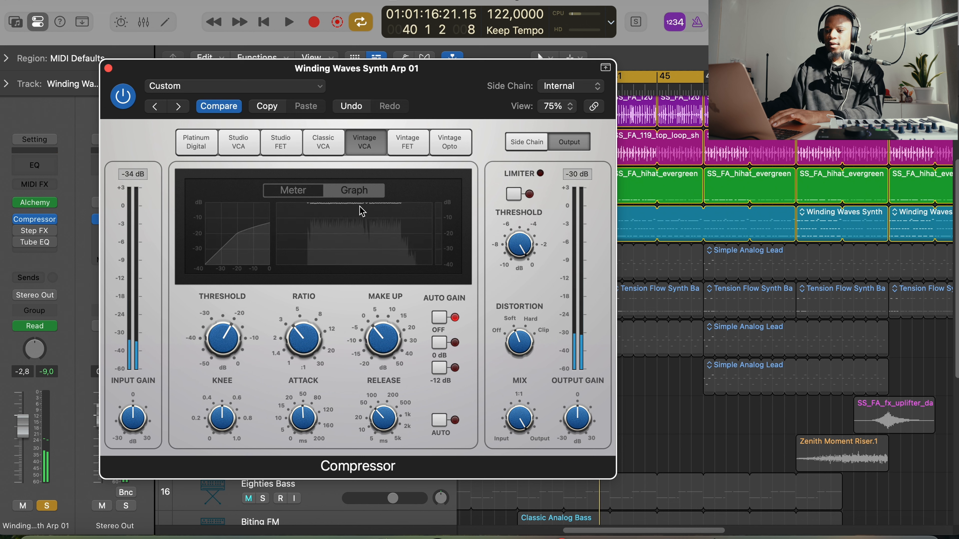
pyautogui.press('space')
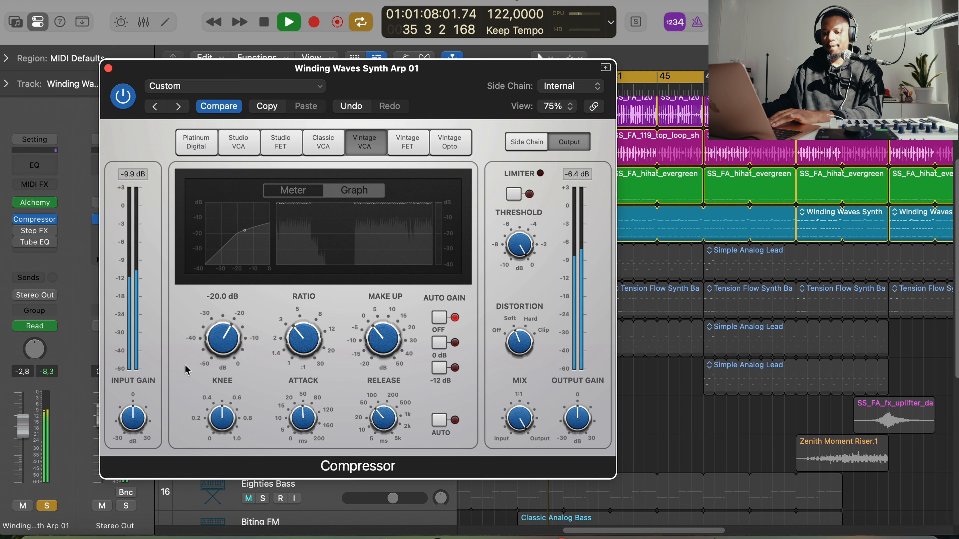
# - Close the Compressor and compare the arp with Step FX's Sidechain Emulation on and off, leaving Step FX enabled
pyautogui.click(108, 68)
pyautogui.click(19, 230)
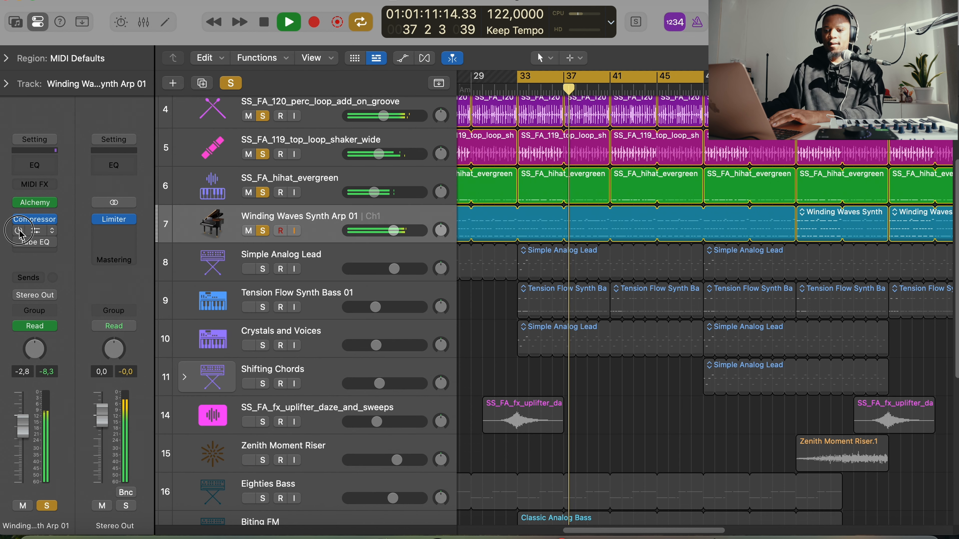
pyautogui.click(35, 231)
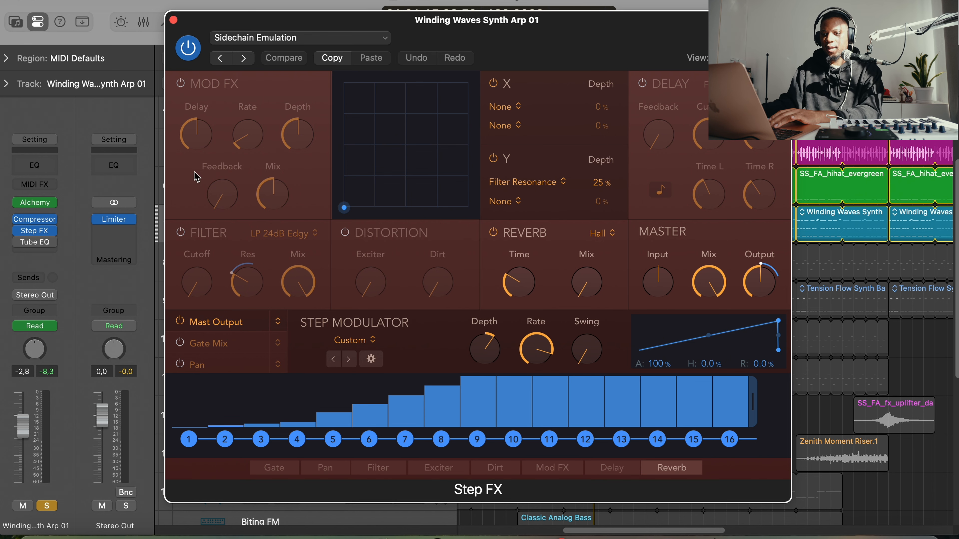
pyautogui.moveTo(23, 231)
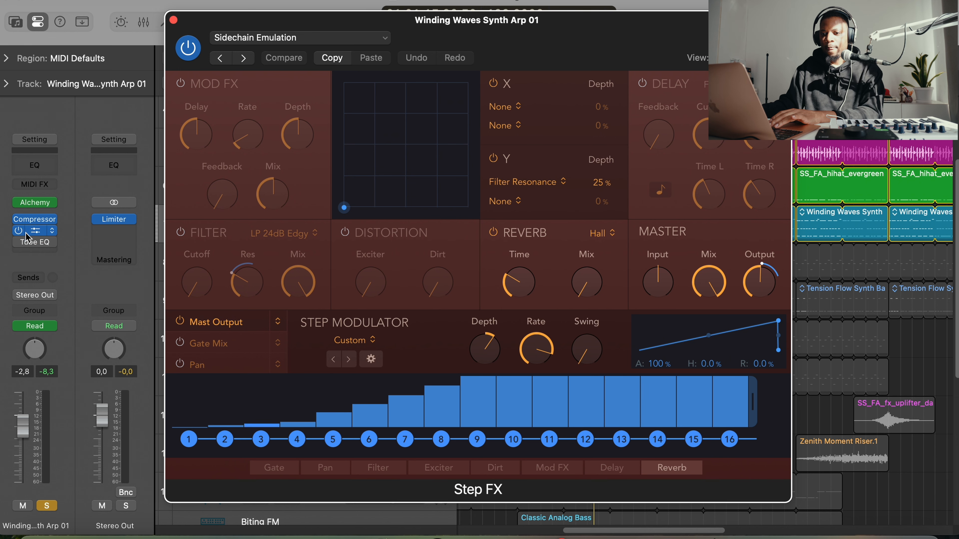
pyautogui.click(18, 230)
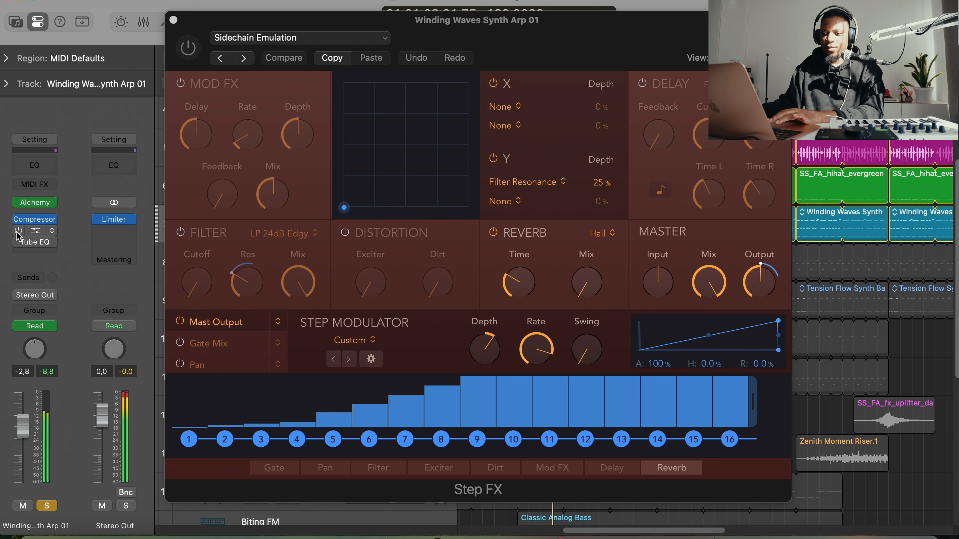
pyautogui.click(17, 231)
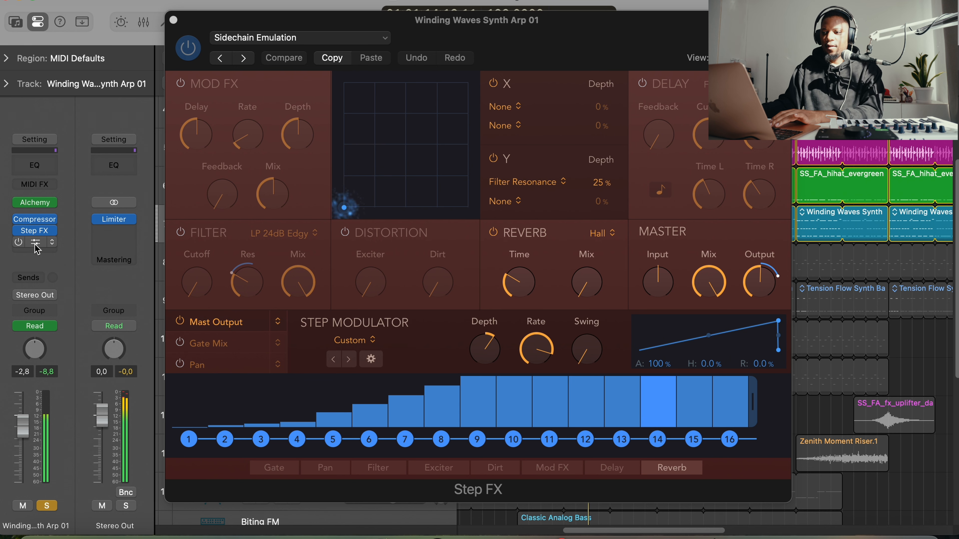
# - Compare the arp with the Vintage Tube EQ on and off, leave it enabled, and close both plug-in windows
pyautogui.click(36, 243)
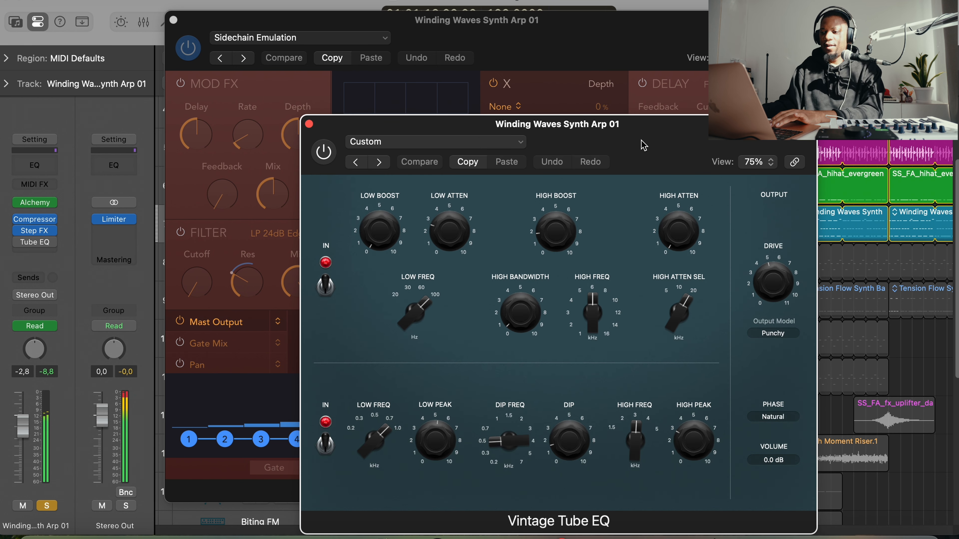
pyautogui.click(18, 242)
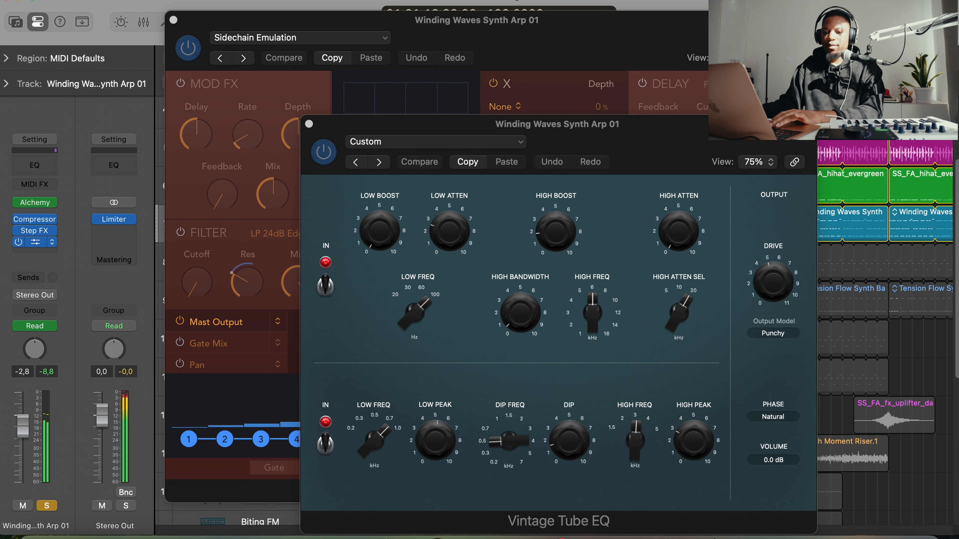
pyautogui.click(18, 242)
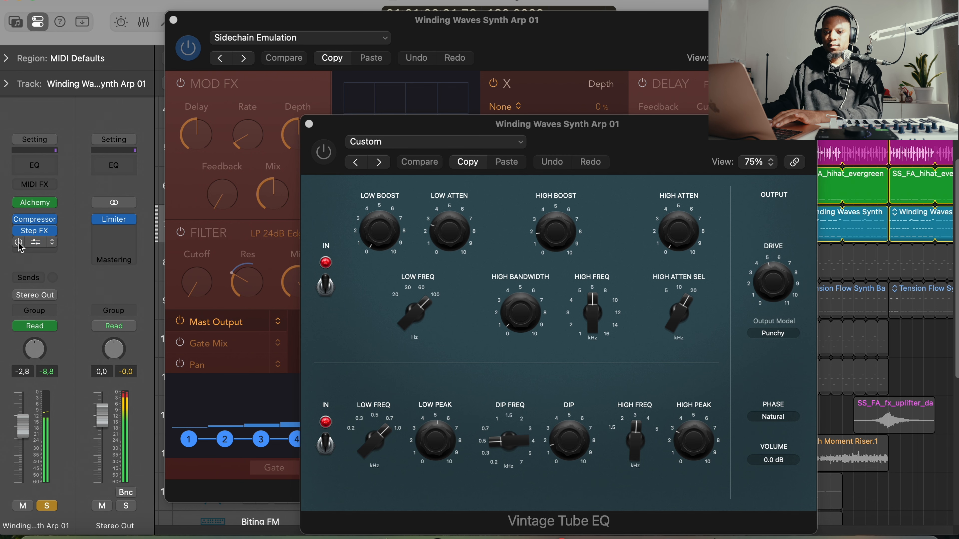
pyautogui.click(19, 242)
pyautogui.moveTo(633, 129); pyautogui.dragTo(467, 90)
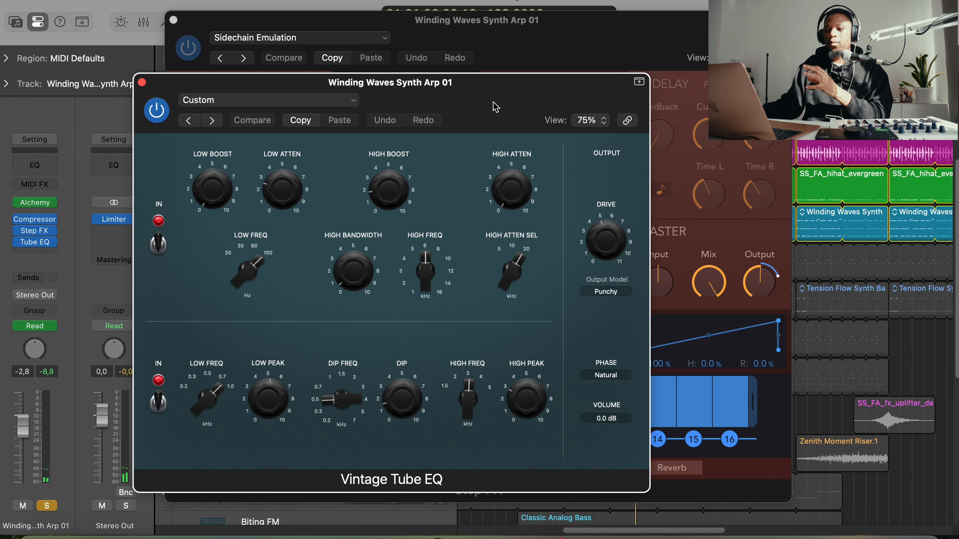
pyautogui.moveTo(495, 107); pyautogui.dragTo(488, 88)
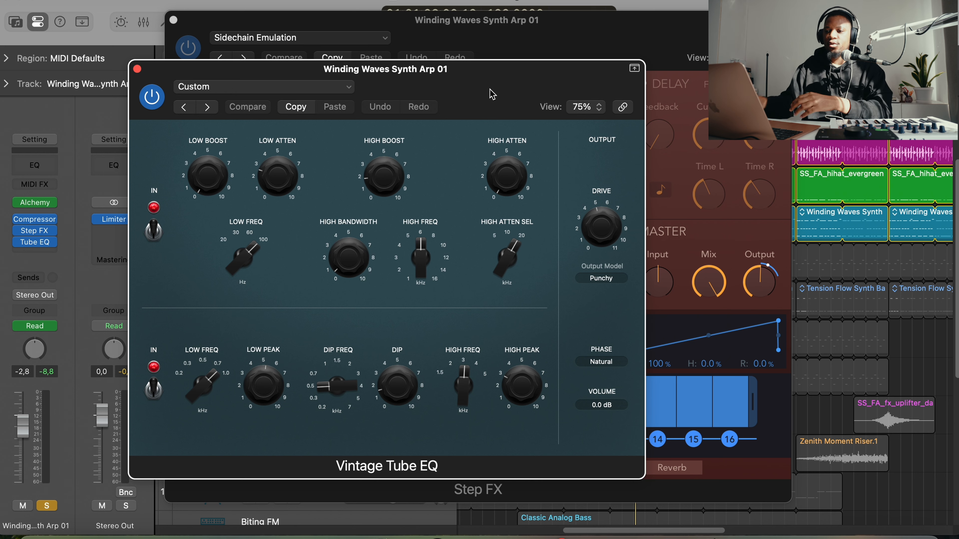
pyautogui.click(137, 69)
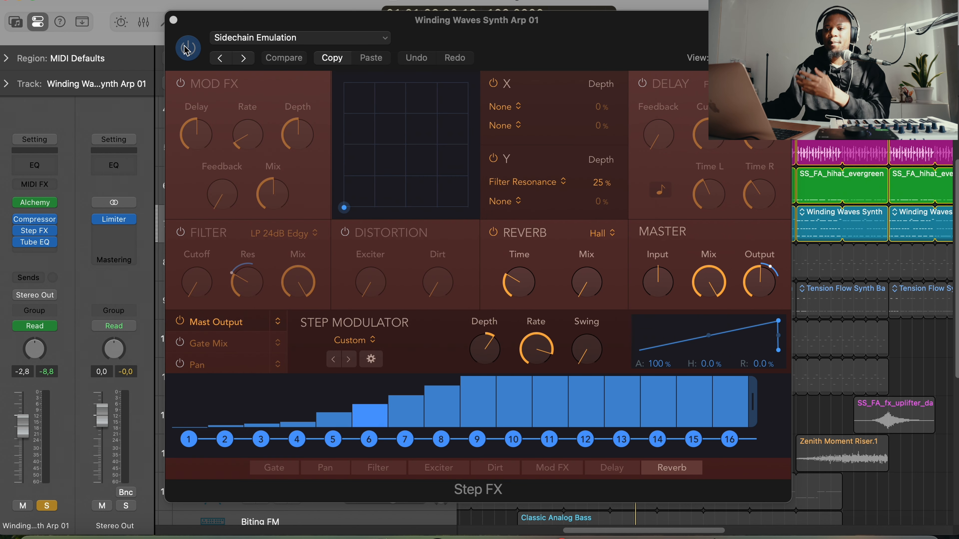
pyautogui.click(173, 20)
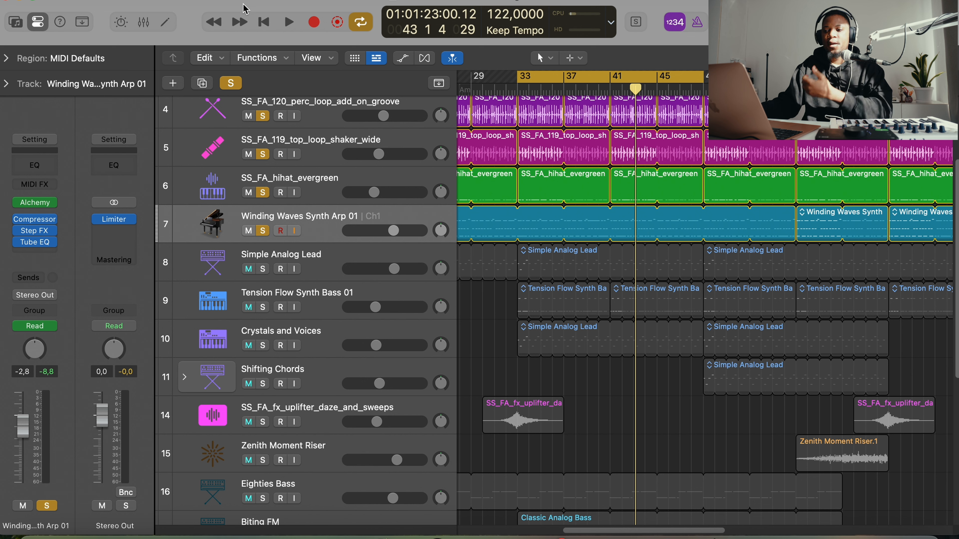
# - Enlarge the tracks in the arrangement and select the Simple Analog Lead region starting at bar 33
pyautogui.click(608, 262)
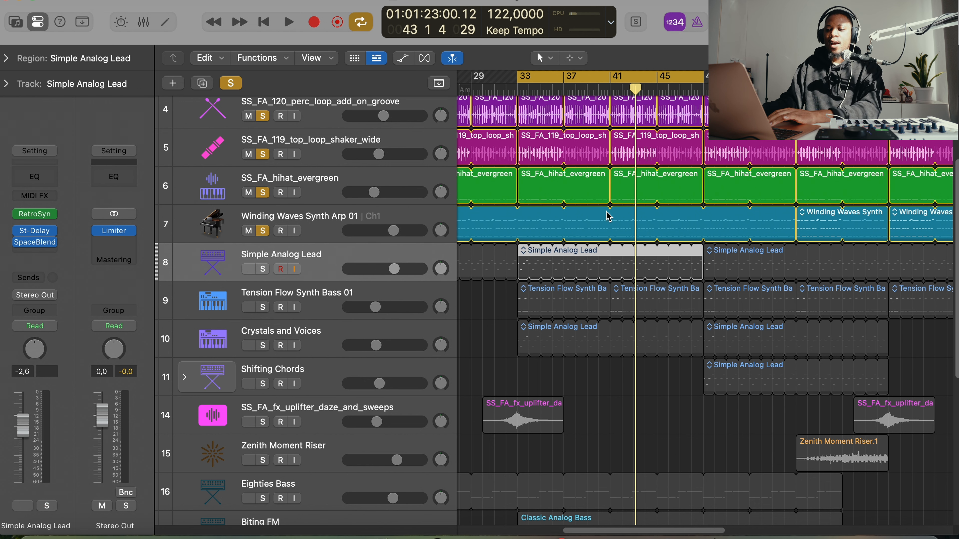
pyautogui.click(557, 230)
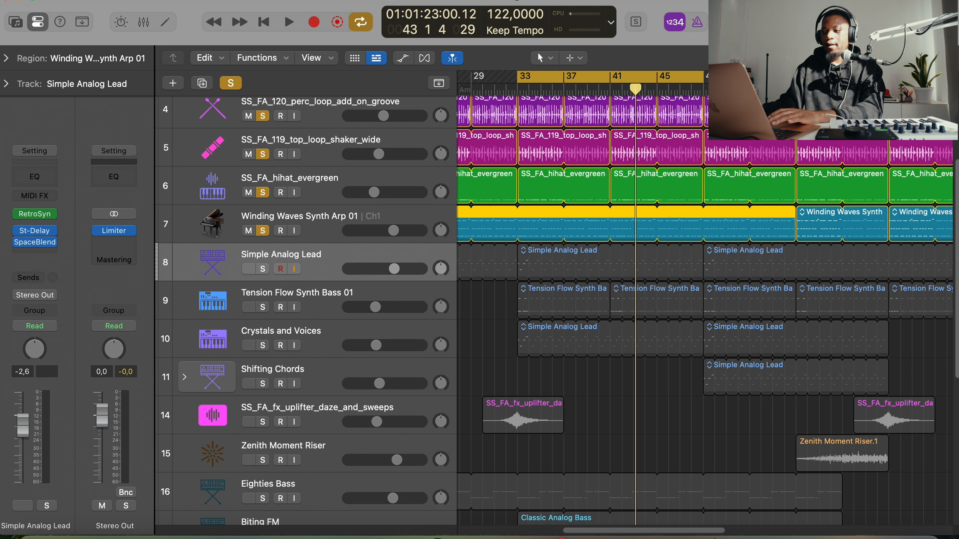
pyautogui.press('super+Down')
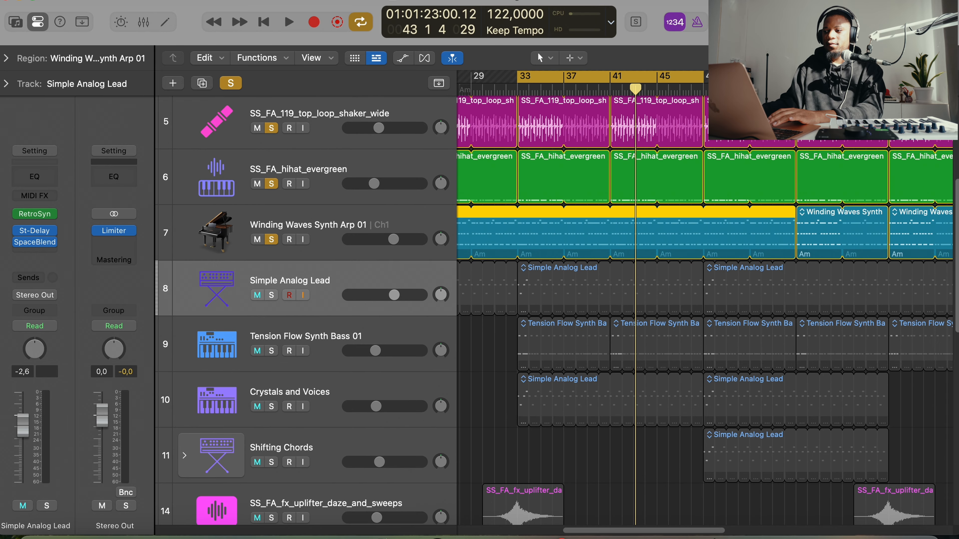
pyautogui.press('super+Right')
pyautogui.press('super+Right')
pyautogui.press('super+Left')
pyautogui.hscroll(-1, 491, 344)
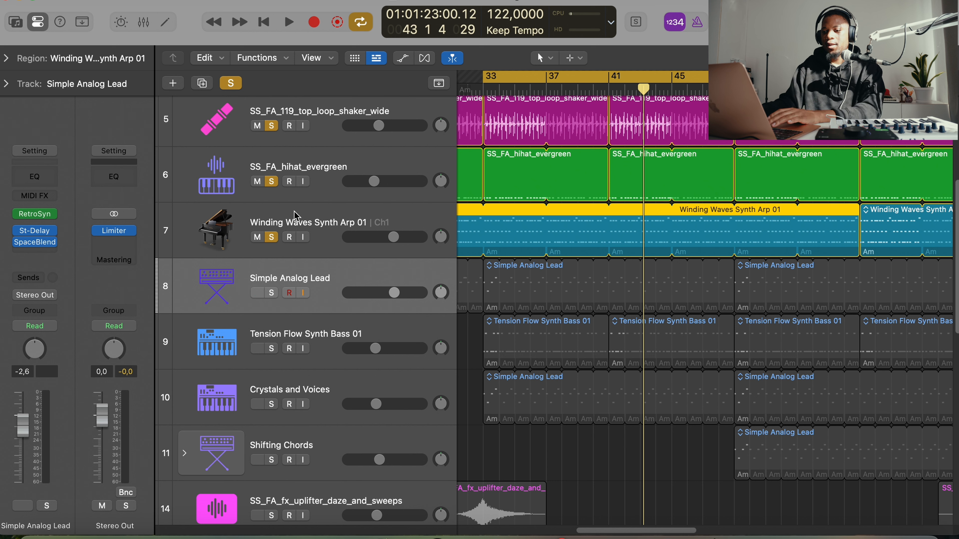
pyautogui.click(368, 225)
pyautogui.click(346, 269)
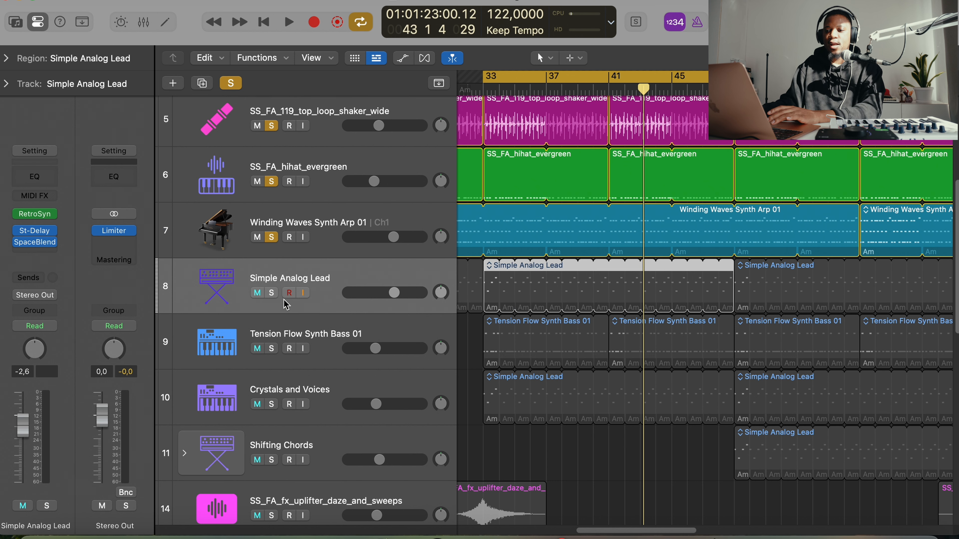
# - Select the Winding Waves Synth Arp 01 track, show its Alchemy instrument, and close the instrument window
pyautogui.click(313, 250)
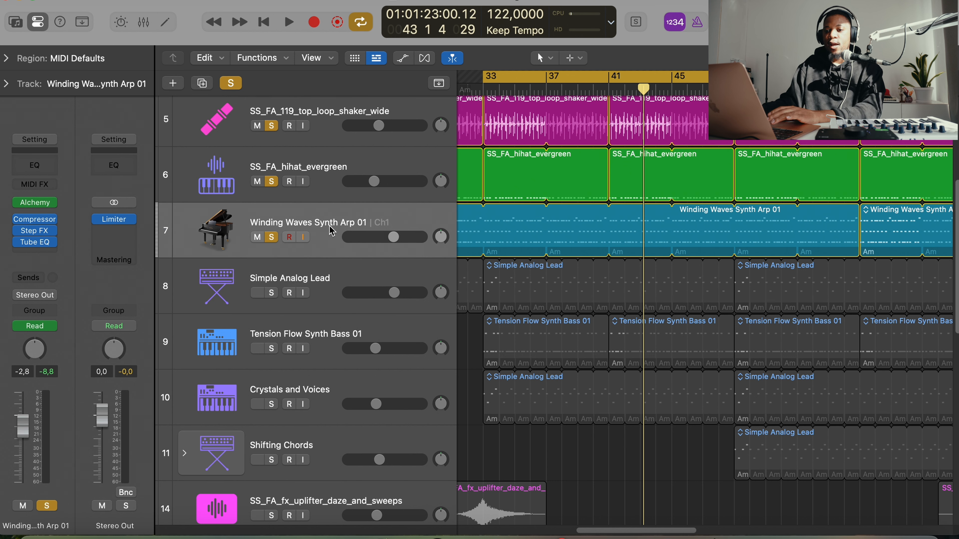
pyautogui.click(37, 206)
pyautogui.moveTo(665, 100); pyautogui.dragTo(571, 57)
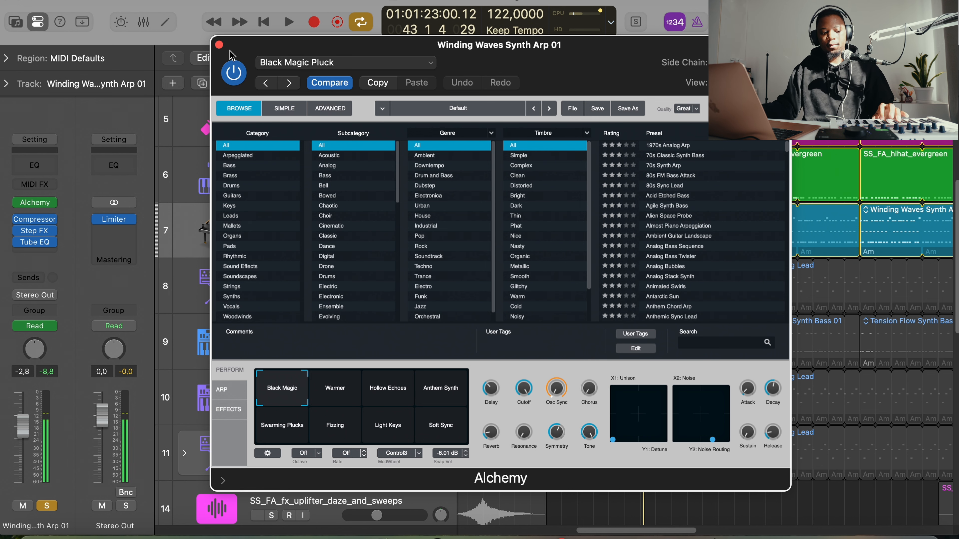
pyautogui.click(219, 45)
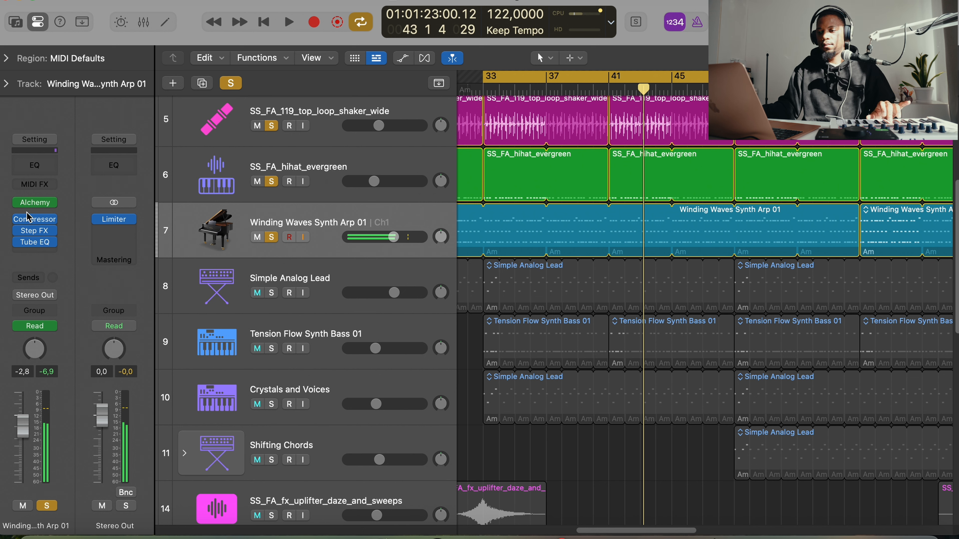
# - Solo the Simple Analog Lead track and open its Stereo Delay and SpaceBlender plug-ins
pyautogui.click(368, 274)
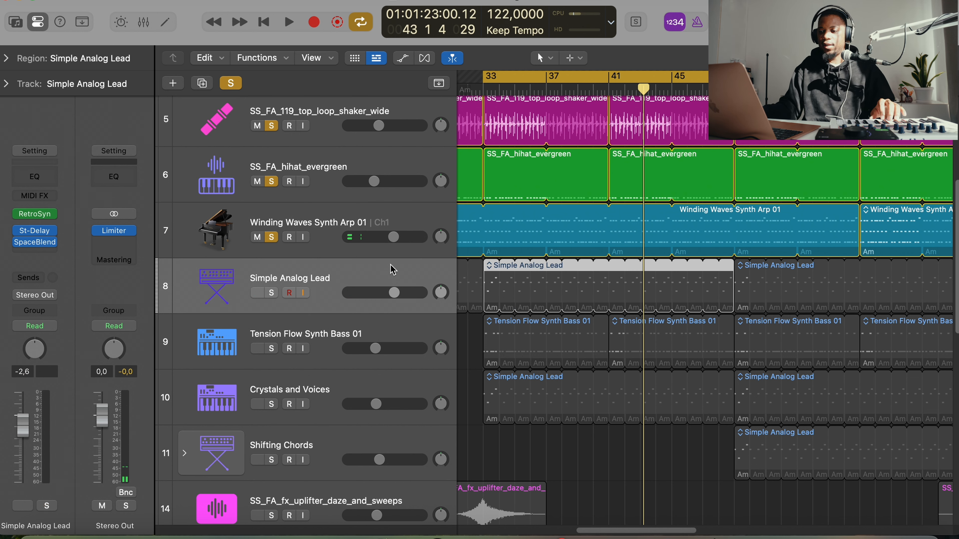
pyautogui.click(271, 293)
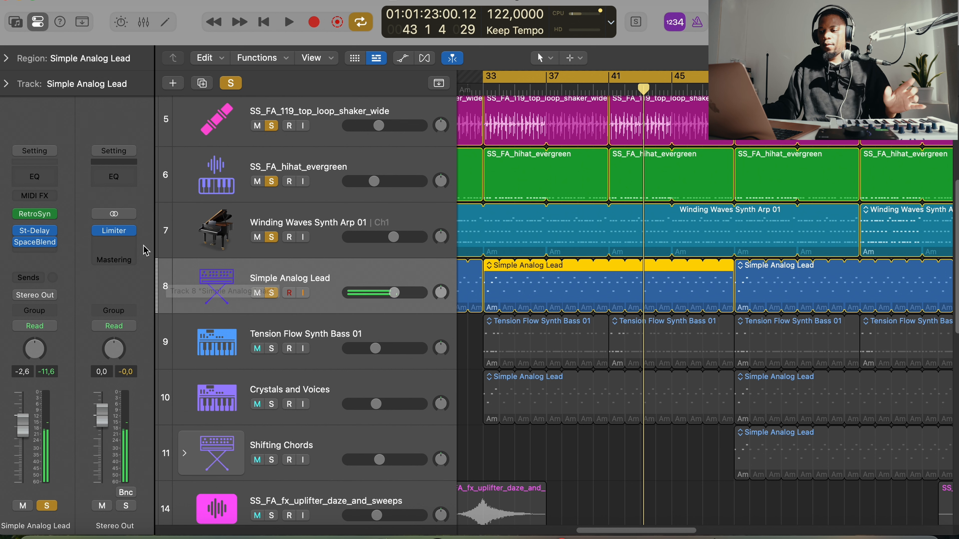
pyautogui.click(40, 236)
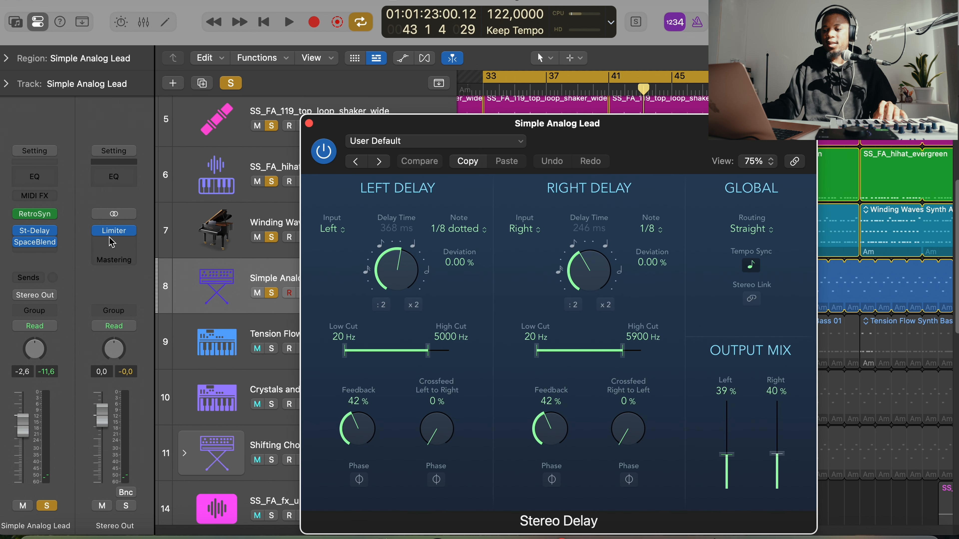
pyautogui.click(35, 242)
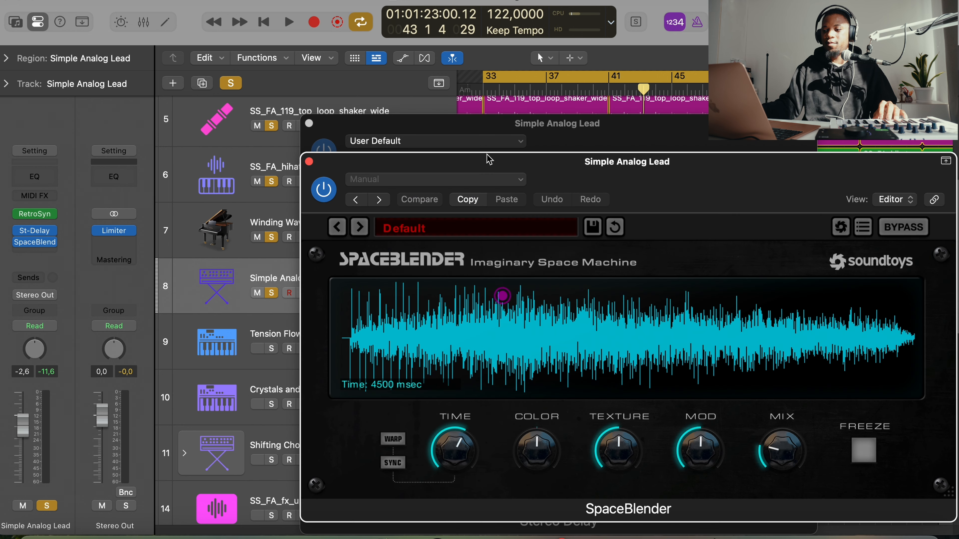
pyautogui.moveTo(603, 175); pyautogui.dragTo(476, 127)
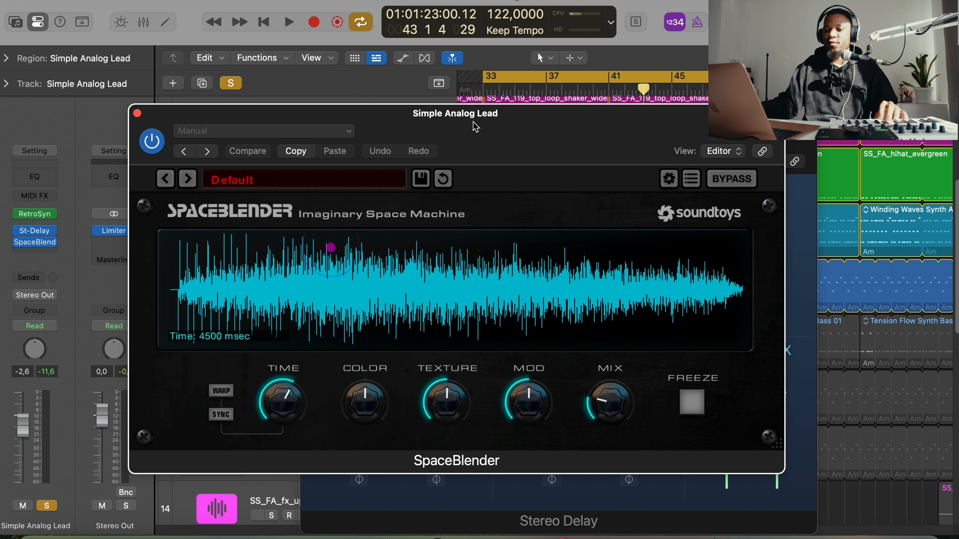
# - Compare the lead with both effects bypassed and with only Stereo Delay enabled, viewing the delay settings before closing its window
pyautogui.click(19, 243)
pyautogui.click(19, 231)
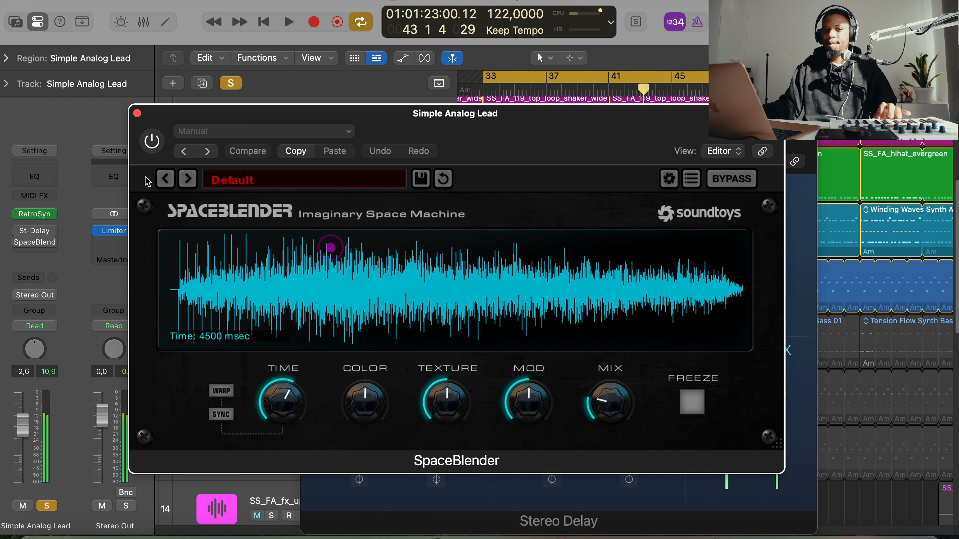
pyautogui.click(19, 231)
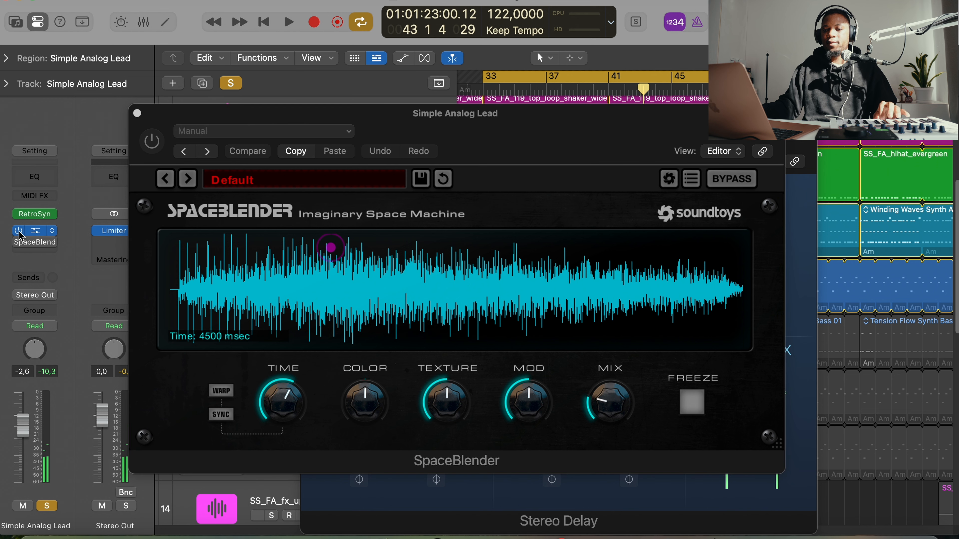
pyautogui.click(37, 230)
pyautogui.click(37, 230)
pyautogui.moveTo(614, 118); pyautogui.dragTo(455, 87)
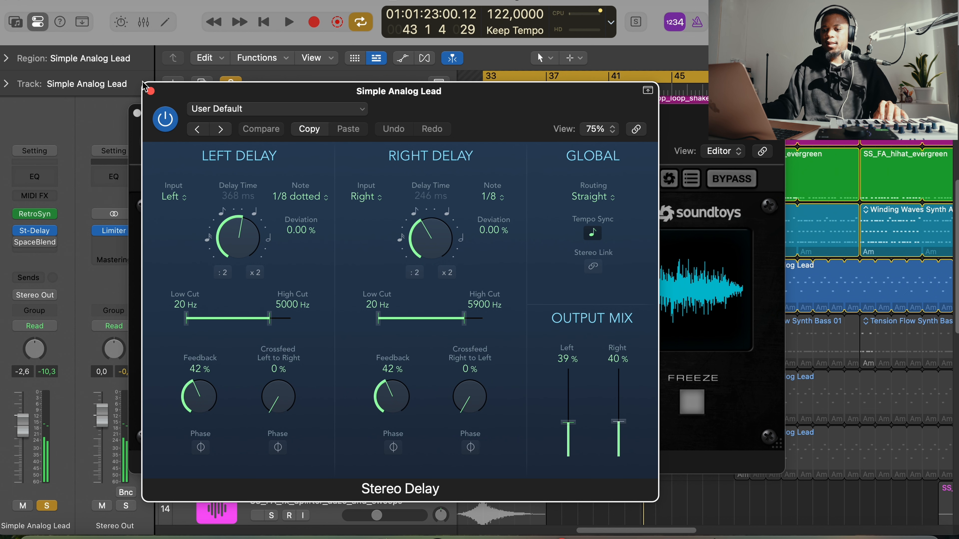
pyautogui.click(151, 93)
# - Re-enable SpaceBlender on the lead, lower its Mix slightly, and close its window
pyautogui.click(17, 242)
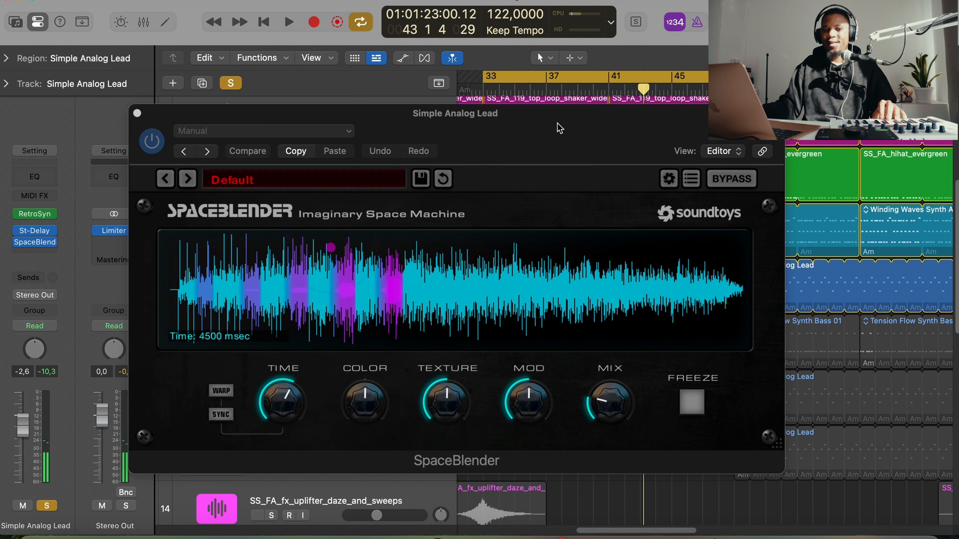
pyautogui.moveTo(557, 121); pyautogui.dragTo(544, 119)
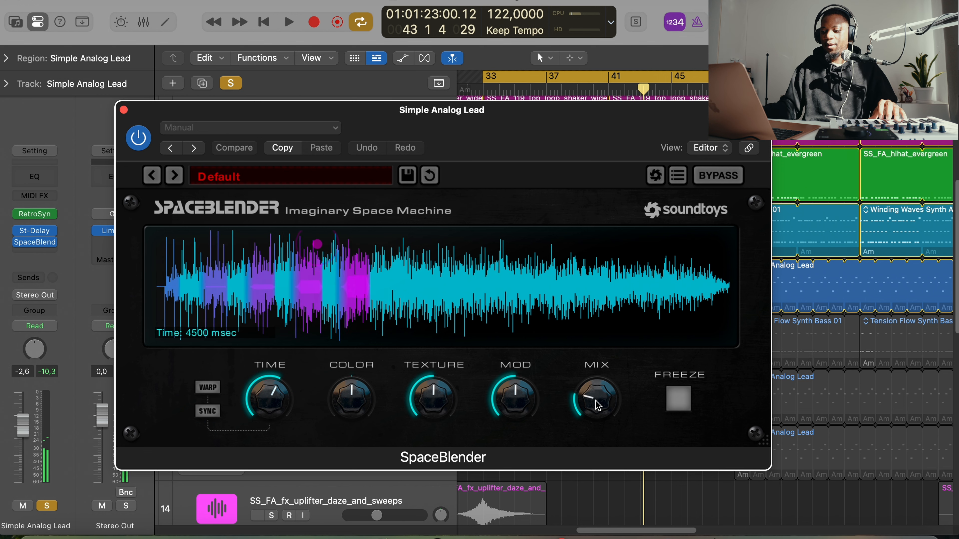
pyautogui.moveTo(595, 398); pyautogui.dragTo(597, 412)
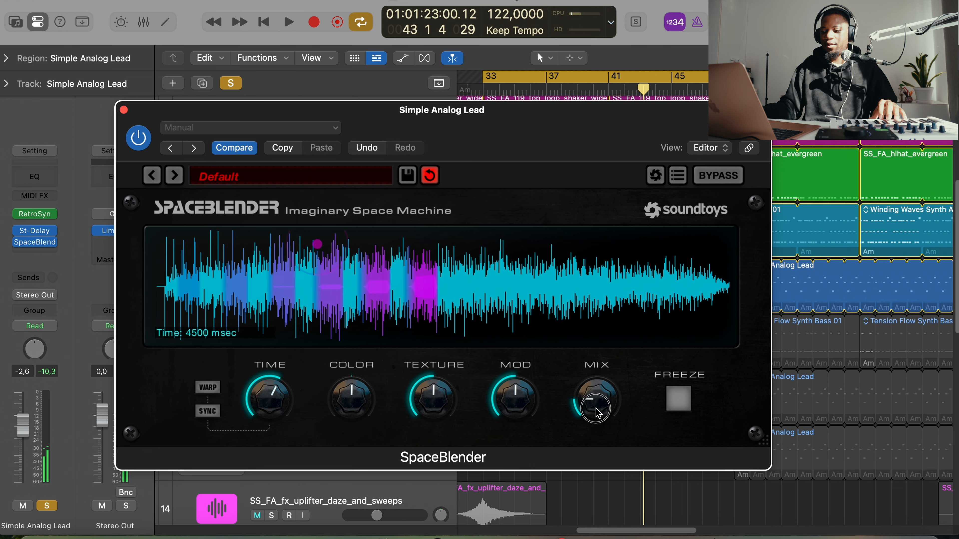
pyautogui.click(123, 110)
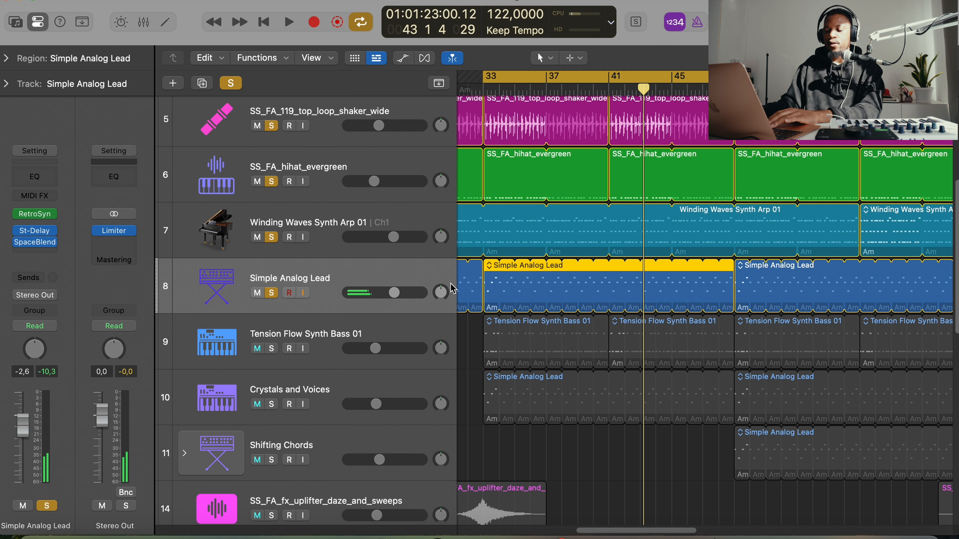
# - Show the lead region's notes at bar 33 in the Piano Roll and play them with the other soloed layers
pyautogui.doubleClick(496, 289)
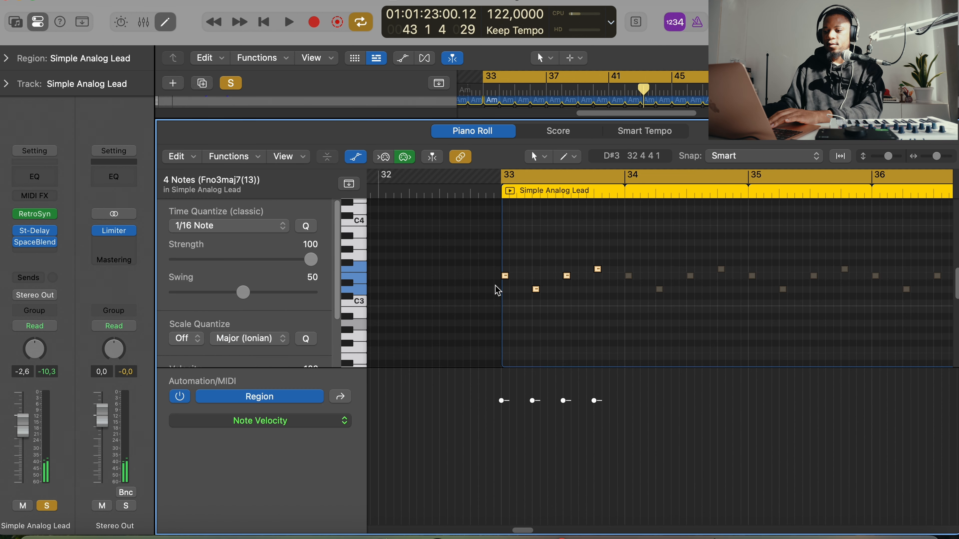
pyautogui.hscroll(1, 556, 282)
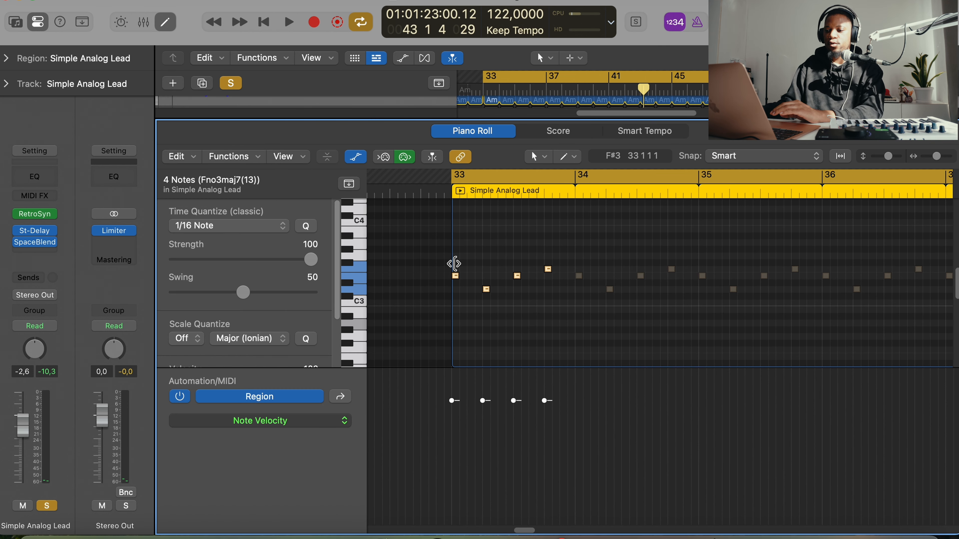
pyautogui.press('space')
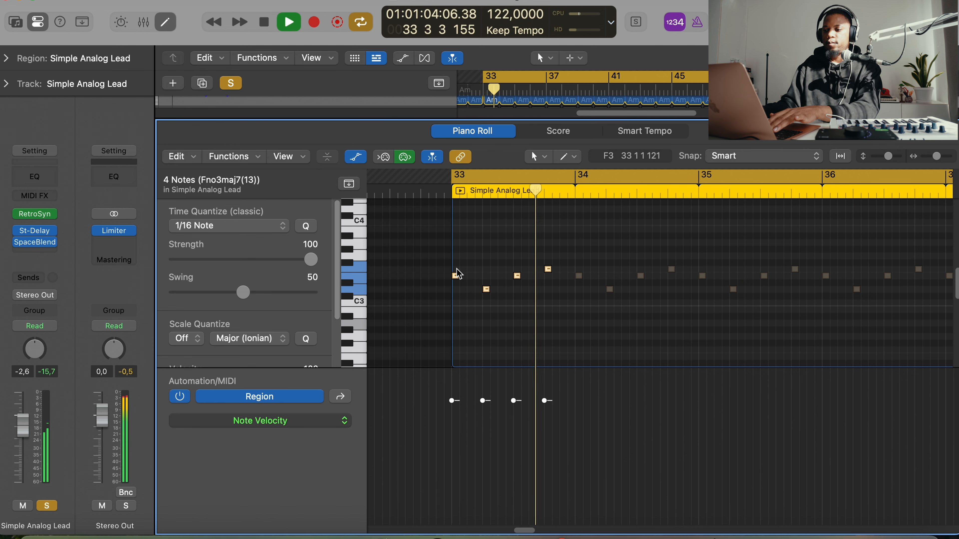
pyautogui.press('p')
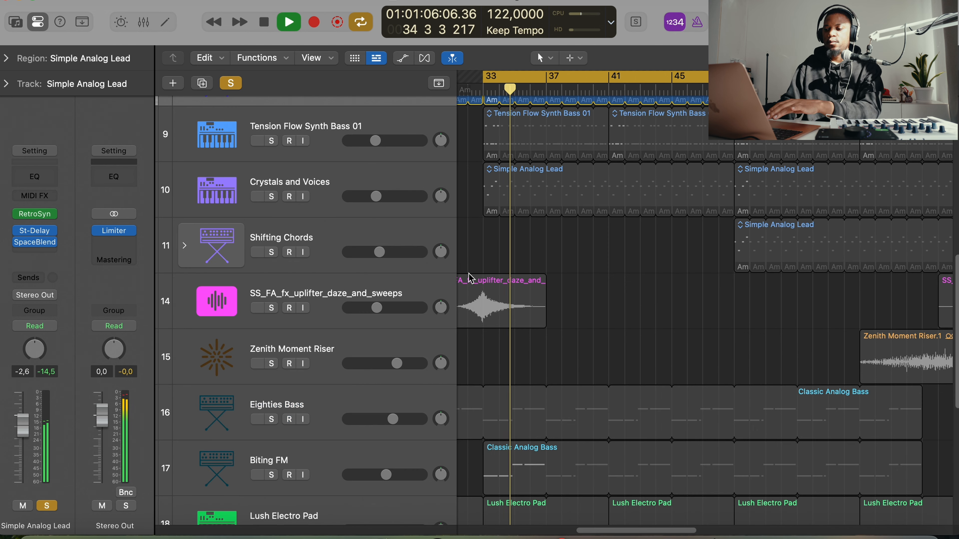
pyautogui.scroll(5, 536, 287)
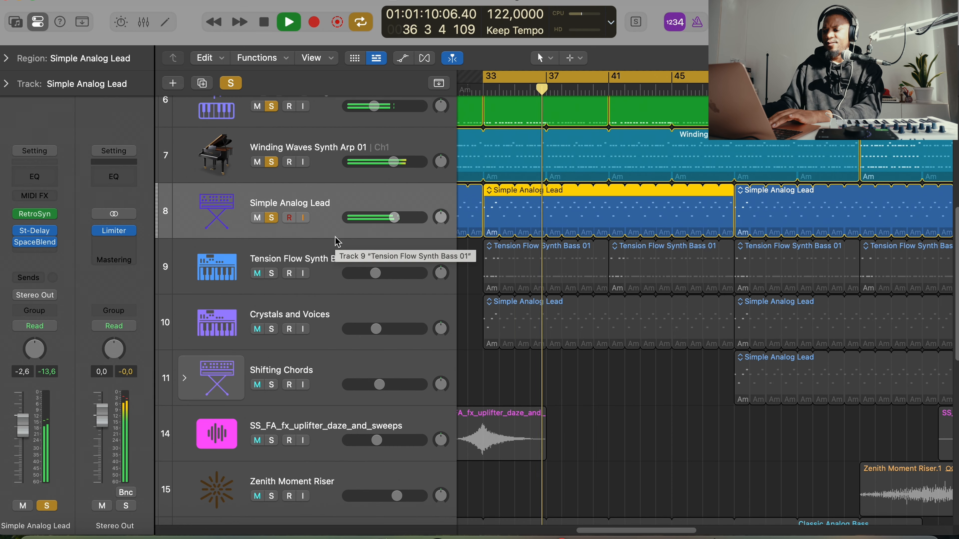
pyautogui.press('space')
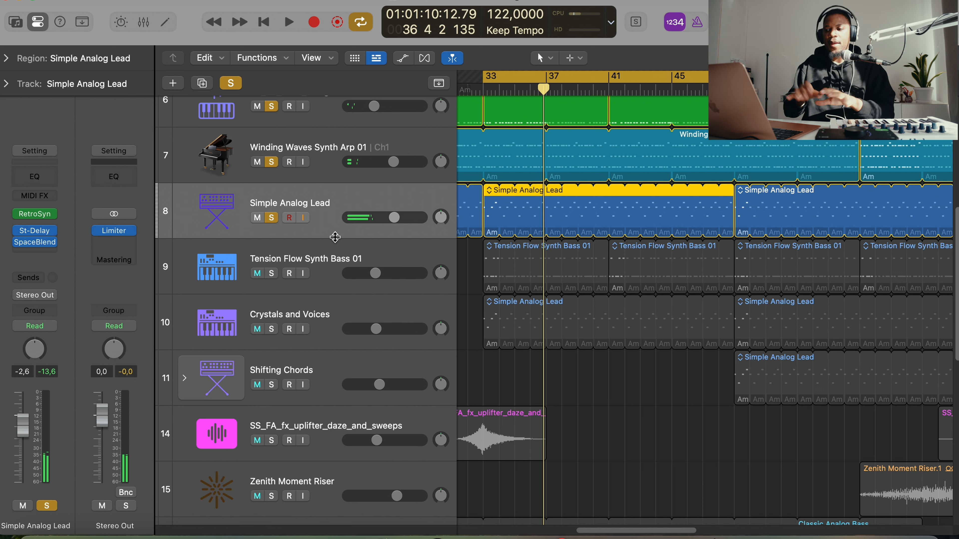
# - Replay the soloed layers from bar 33 with the arrangement zoomed in on the lead regions, and stop playback
pyautogui.press('space')
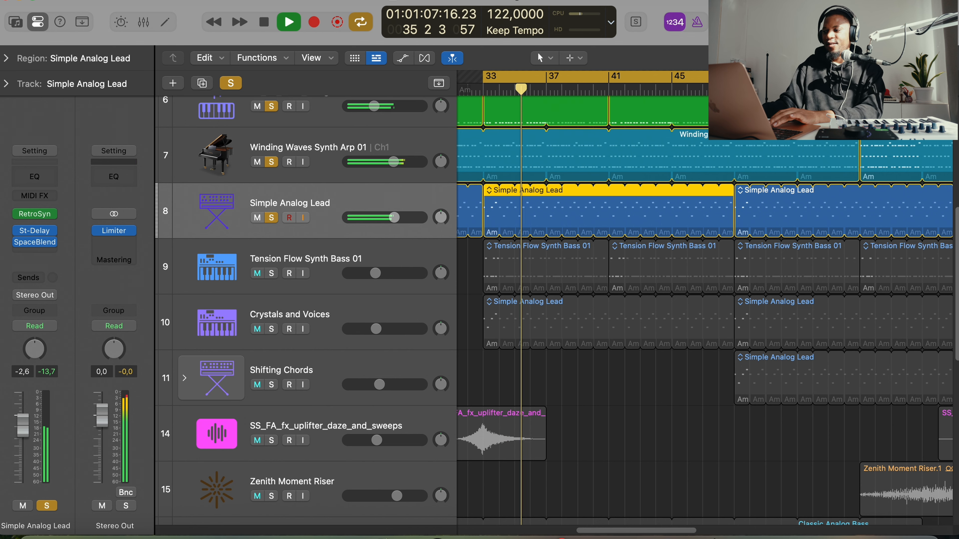
pyautogui.press('super+Right')
pyautogui.scroll(3, 517, 261)
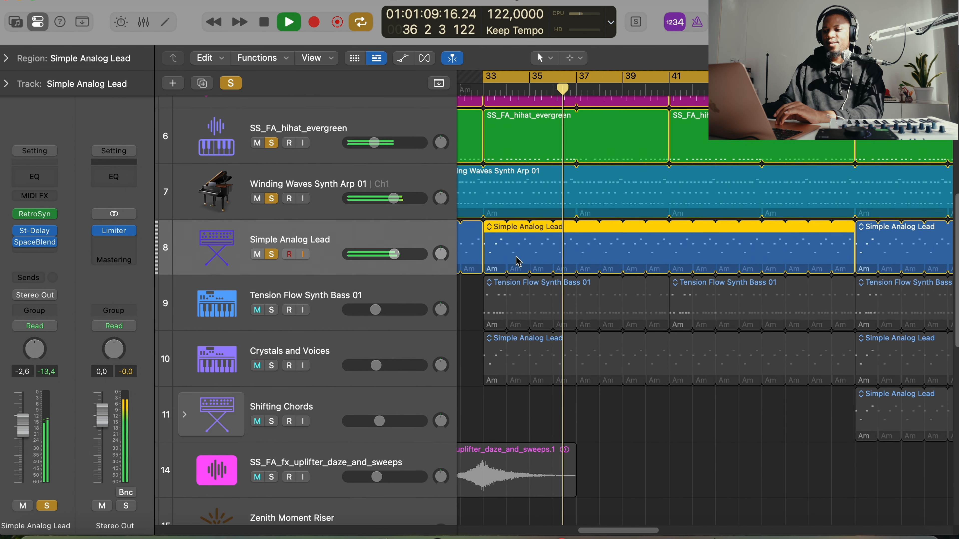
pyautogui.scroll(1, 512, 264)
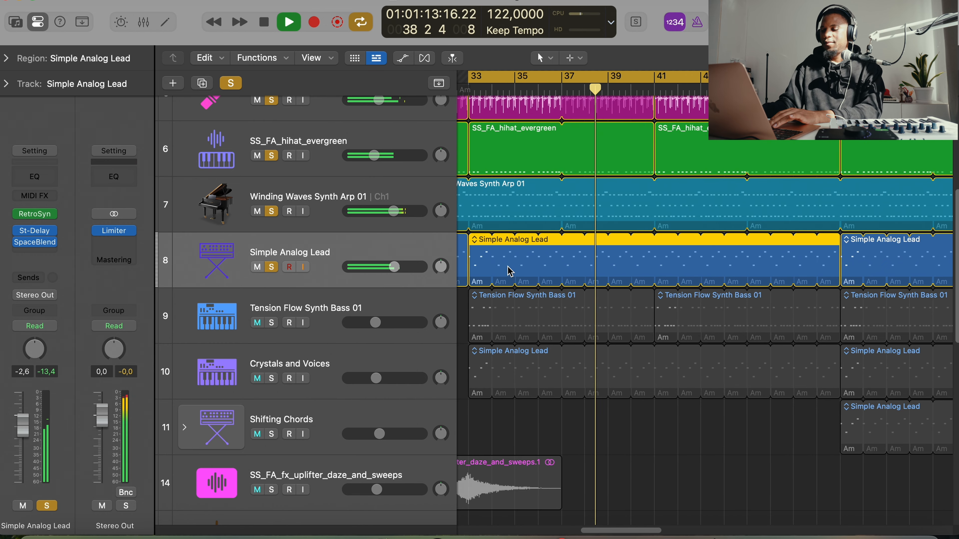
pyautogui.press('space')
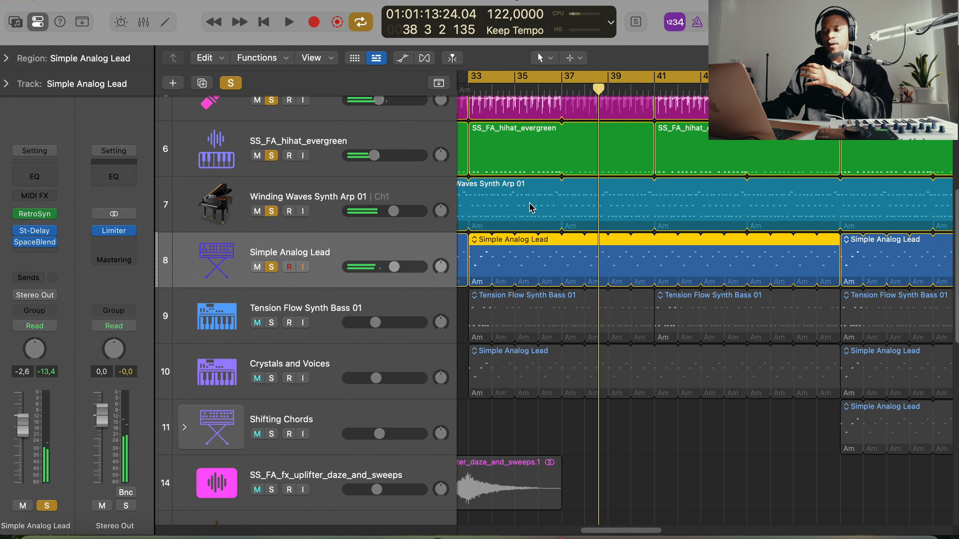
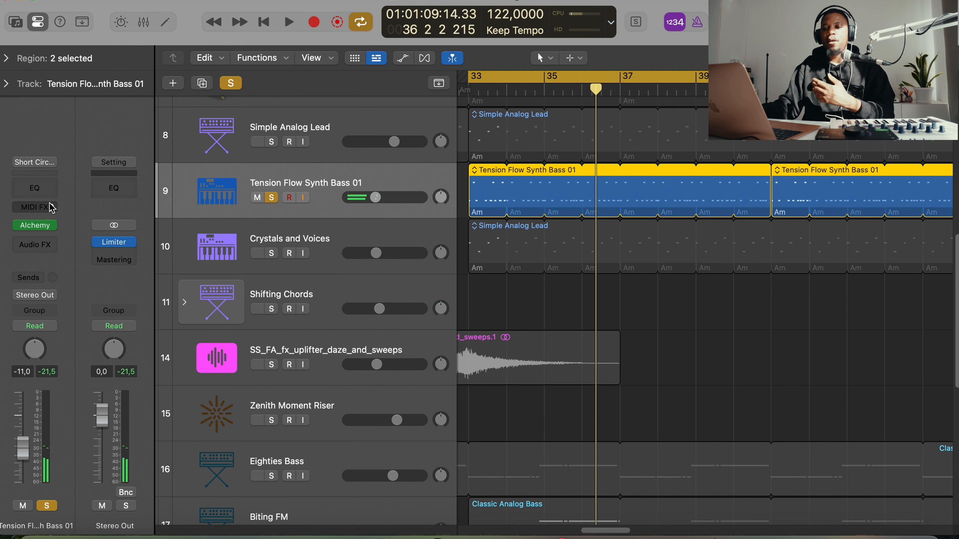
# - Add a Channel EQ to the Tension Flow Synth Bass 01 track and play the bass to inspect its spectrum
pyautogui.click(40, 188)
pyautogui.press('space')
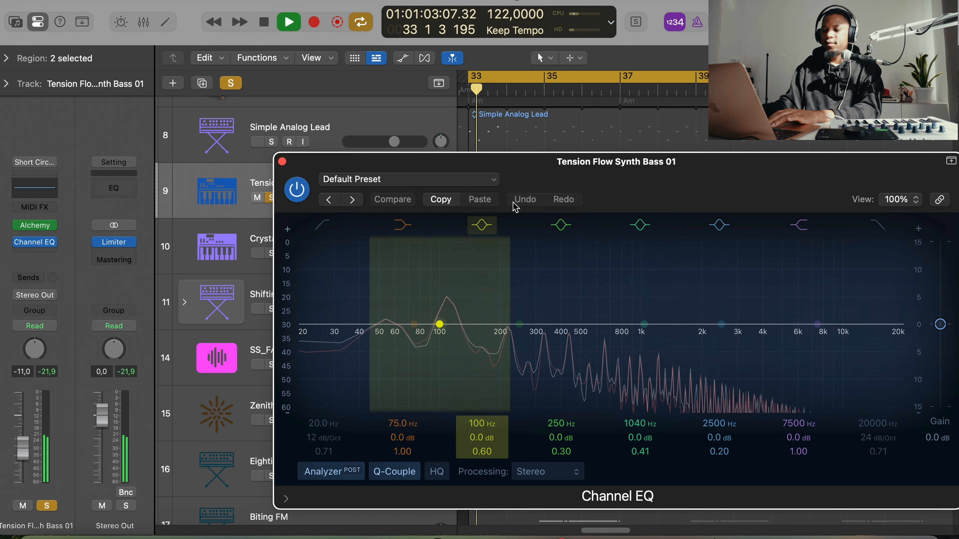
pyautogui.moveTo(548, 163); pyautogui.dragTo(472, 144)
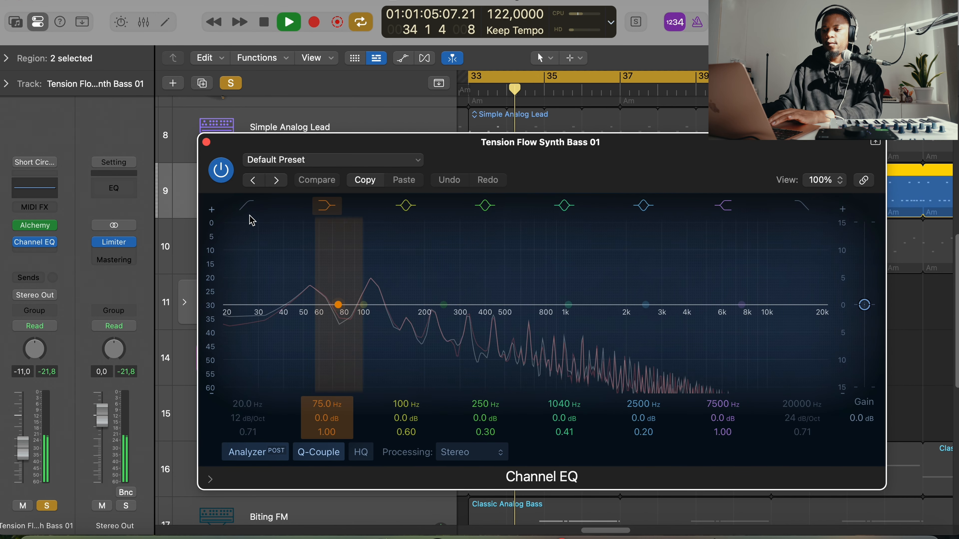
pyautogui.press('space')
# - Enable the bass EQ's low cut at 60 Hz with a 48 dB/Oct slope, listen to the result, and close the EQ
pyautogui.click(247, 206)
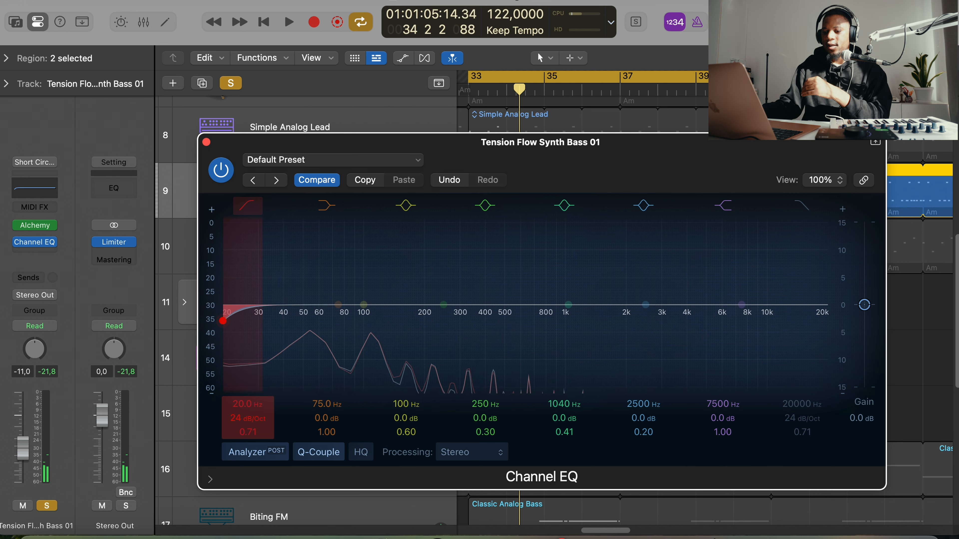
pyautogui.moveTo(239, 406)
pyautogui.mouseDown()
pyautogui.moveTo(239, 385)
pyautogui.moveTo(240, 407)
pyautogui.mouseUp()
pyautogui.press('space')
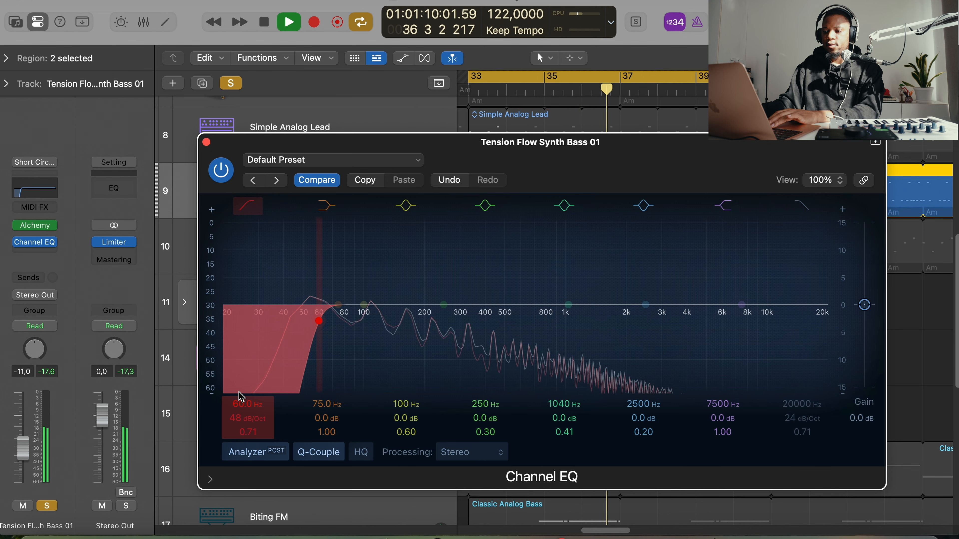
pyautogui.click(206, 142)
pyautogui.press('space')
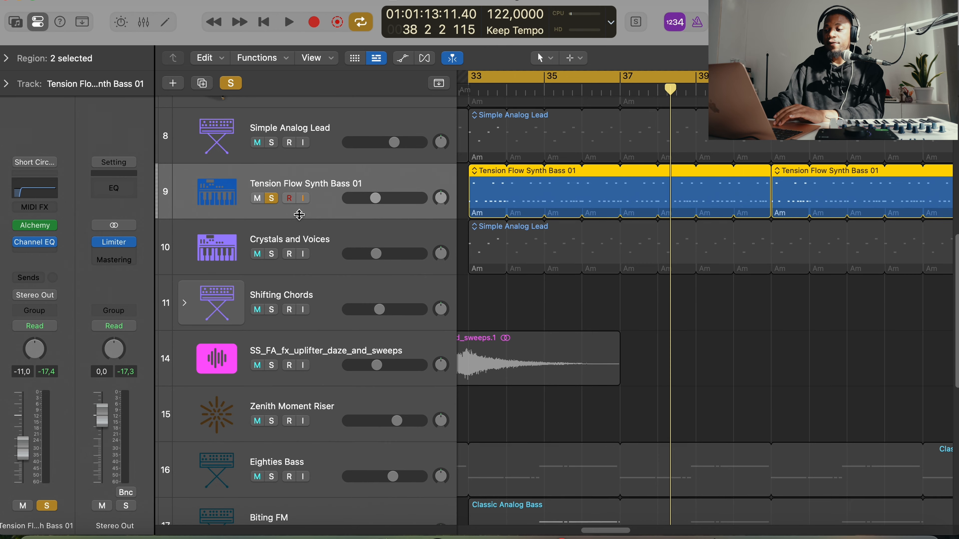
# - Switch the solo from the bass to the Crystals and Voices track and open its region at bar 33 in the Piano Roll
pyautogui.scroll(5, 551, 204)
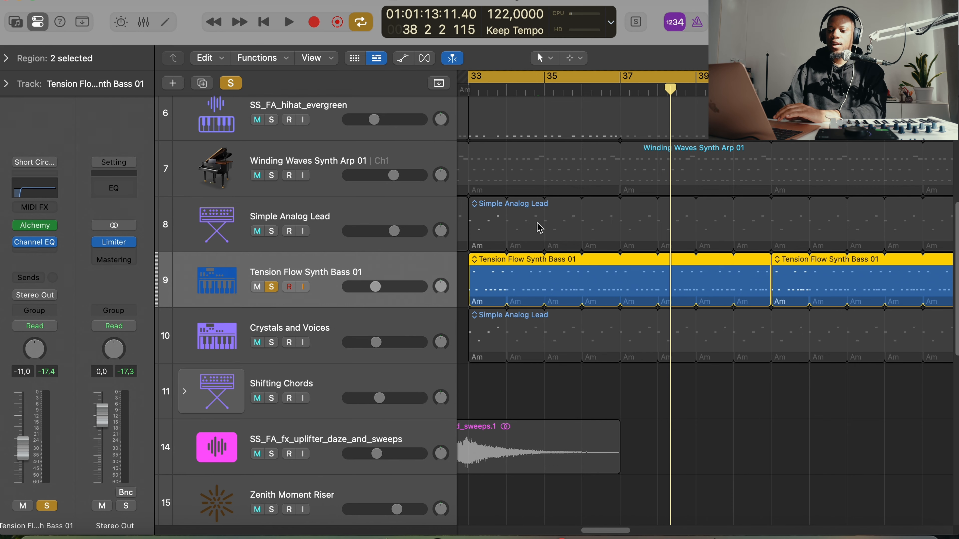
pyautogui.scroll(-2, 540, 228)
pyautogui.click(327, 286)
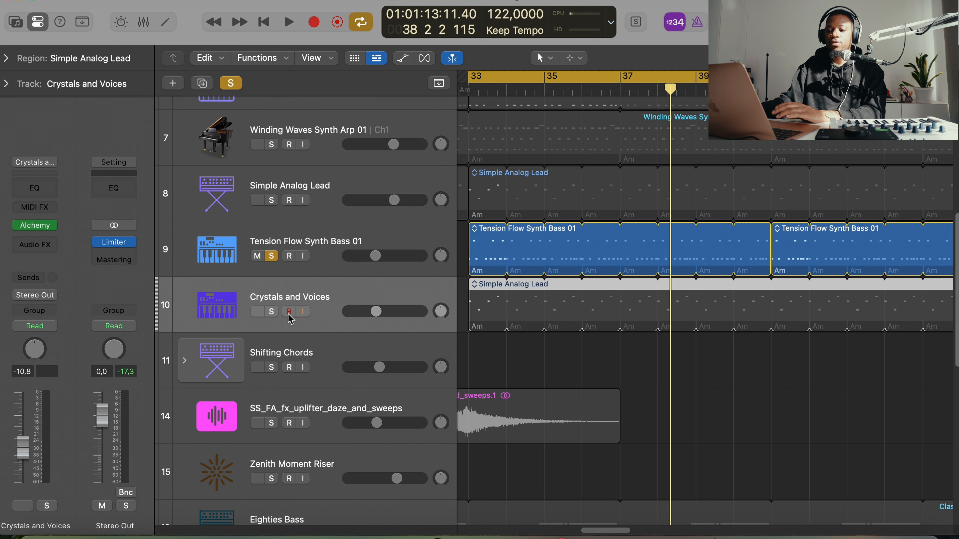
pyautogui.click(272, 257)
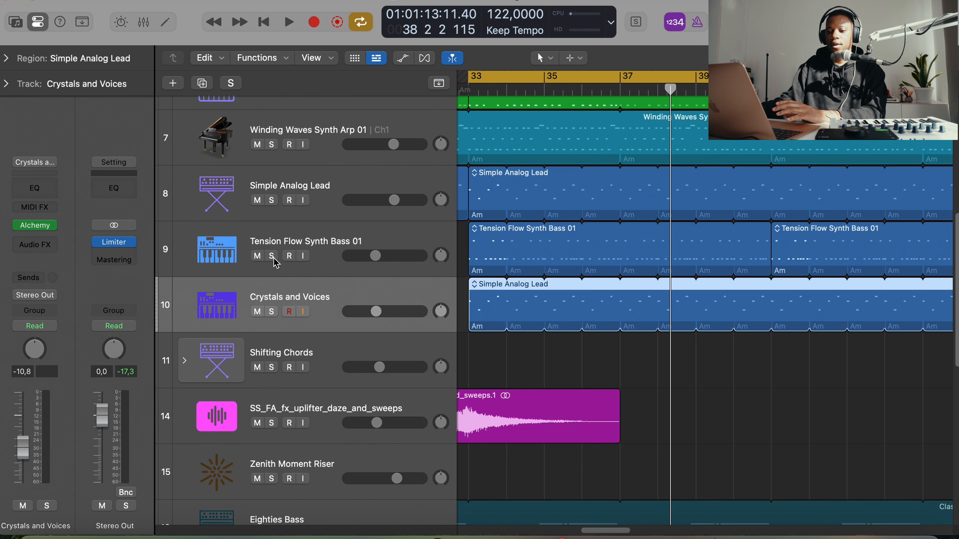
pyautogui.click(272, 312)
pyautogui.doubleClick(494, 312)
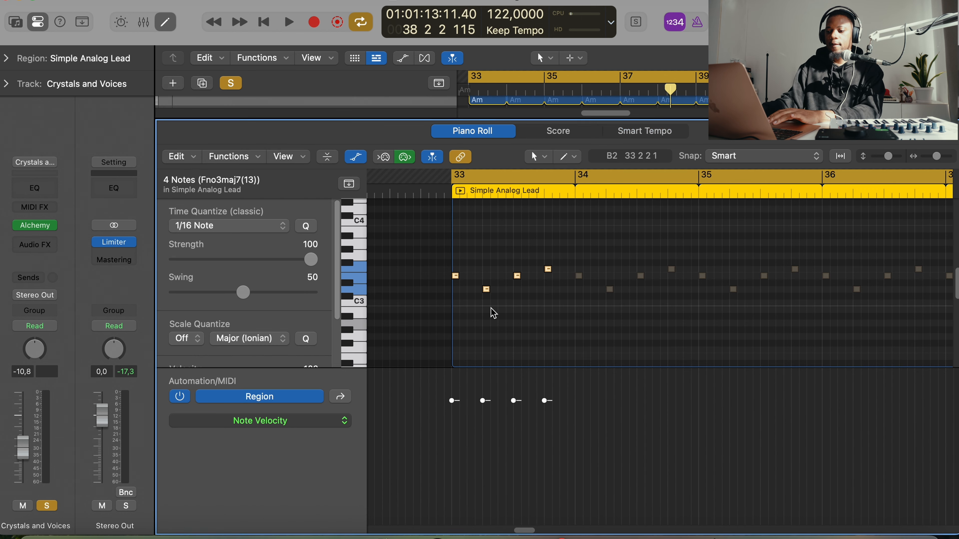
# - Play the soloed Crystals and Voices track from bar 33, shrink the editor area, and add the Simple Analog Lead track to the solo
pyautogui.press('space')
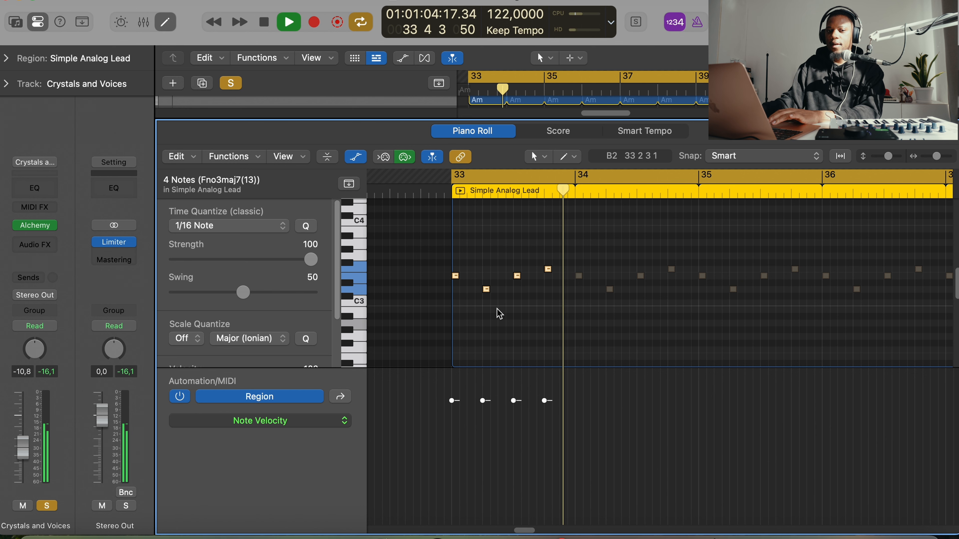
pyautogui.moveTo(526, 127); pyautogui.dragTo(528, 259)
pyautogui.scroll(5, 544, 151)
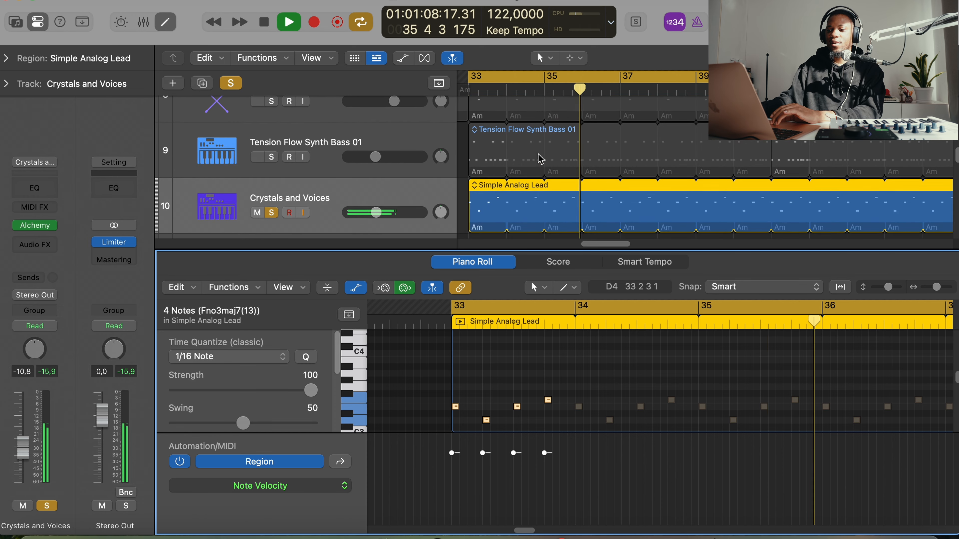
pyautogui.click(271, 127)
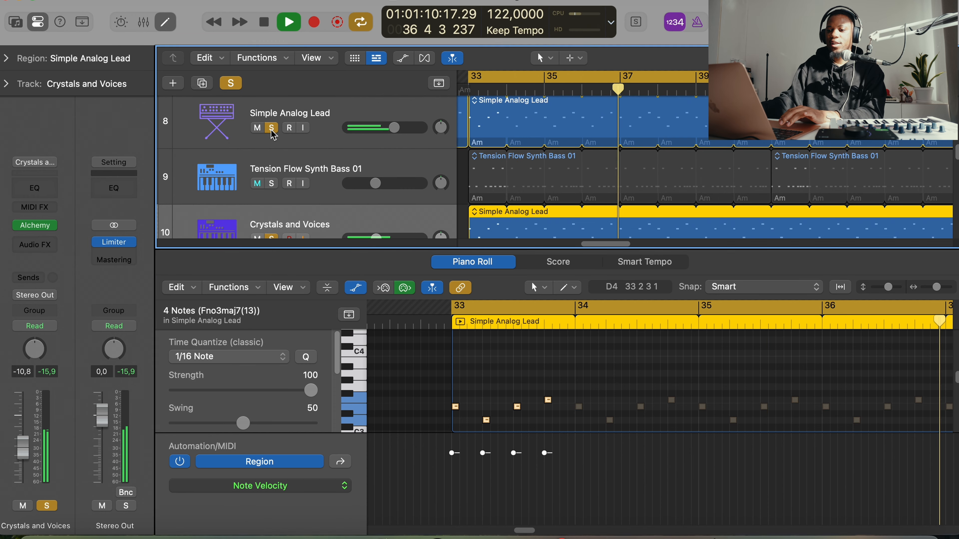
# - Close the Piano Roll and move the Crystals and Voices track directly above Tension Flow Synth Bass 01
pyautogui.press('e')
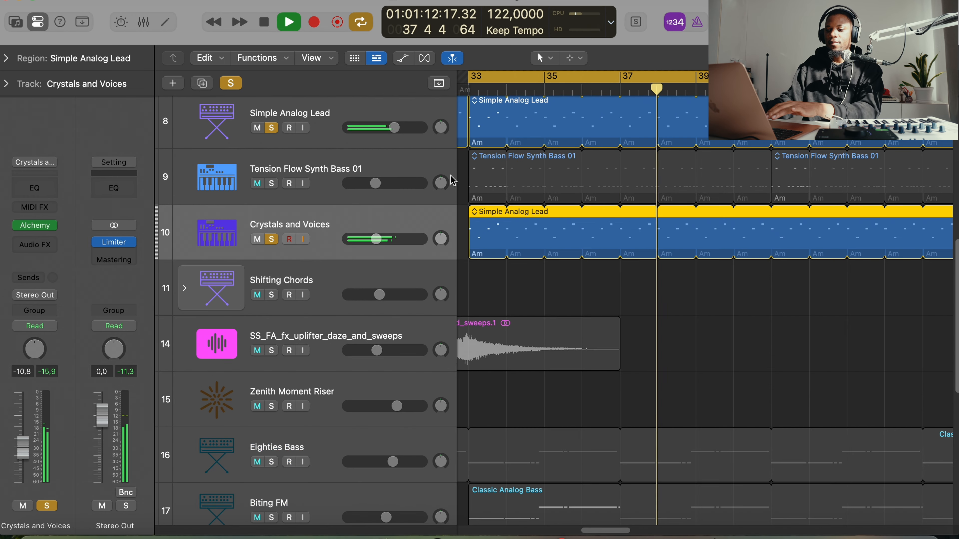
pyautogui.scroll(1, 574, 253)
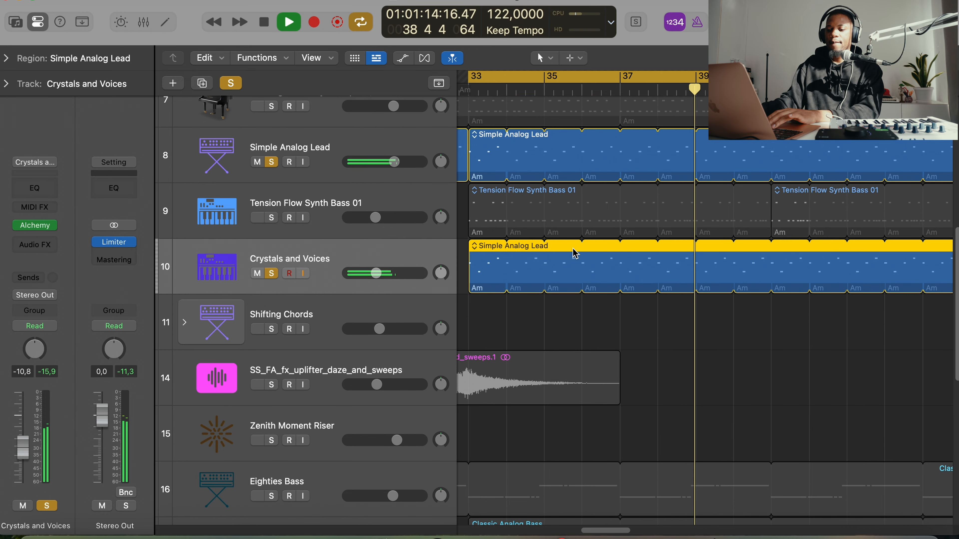
pyautogui.moveTo(411, 259); pyautogui.dragTo(407, 211)
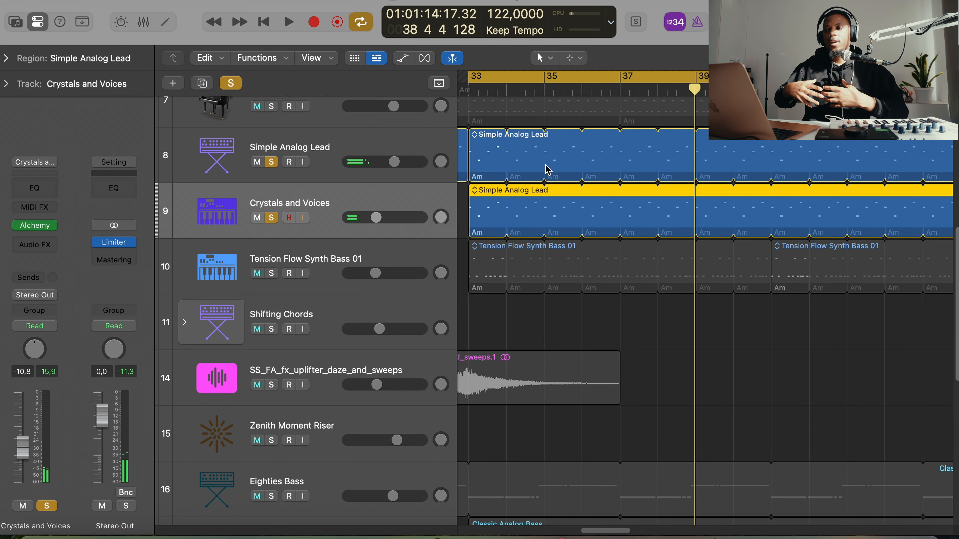
# - Solo Tension Flow Synth Bass 01 too, play from bar 33, and compare the mix with the Crystals and Voices solo off and on
pyautogui.hscroll(-2, 548, 170)
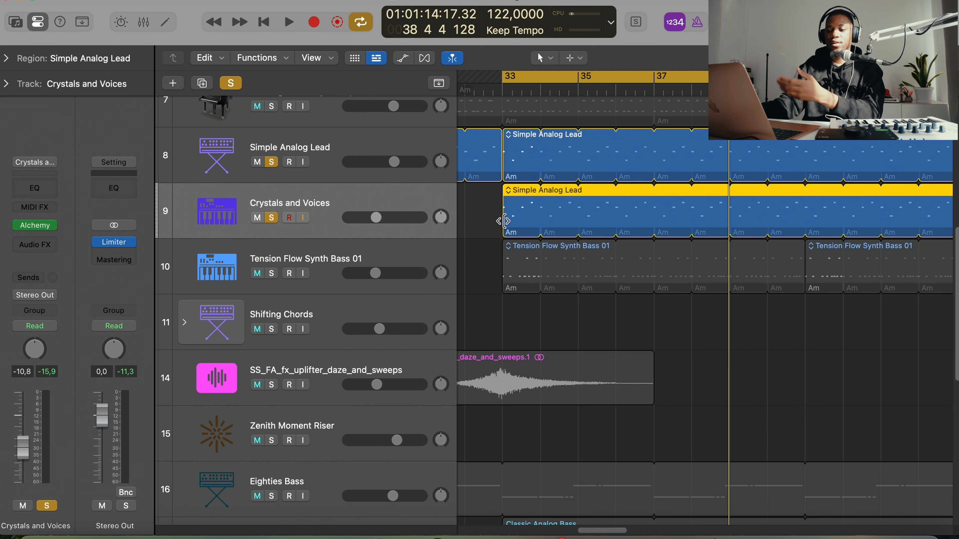
pyautogui.click(271, 273)
pyautogui.press('space')
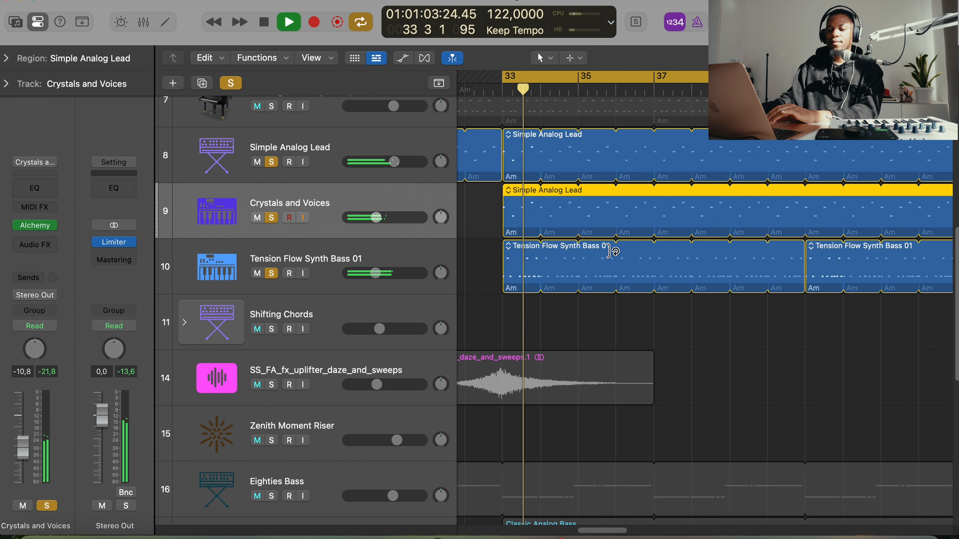
pyautogui.scroll(2, 610, 251)
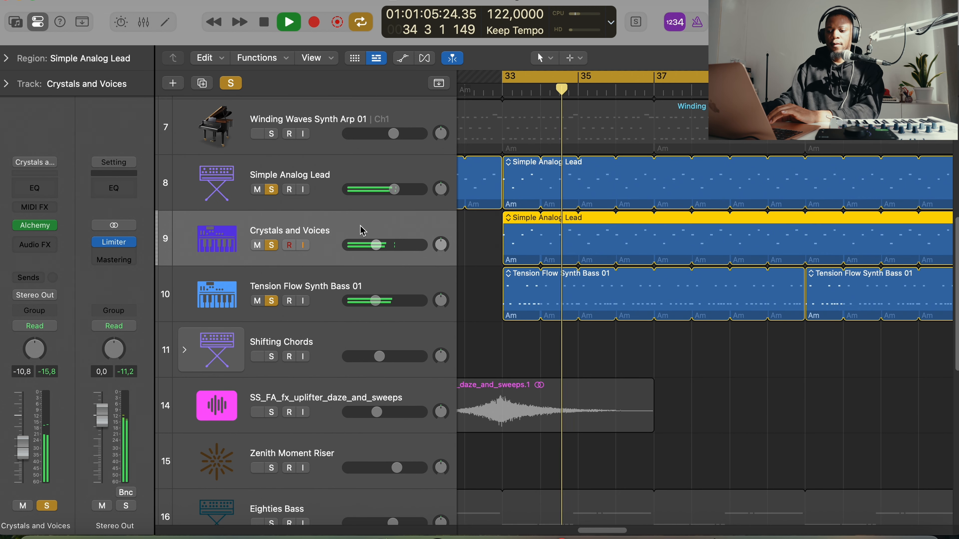
pyautogui.press('s')
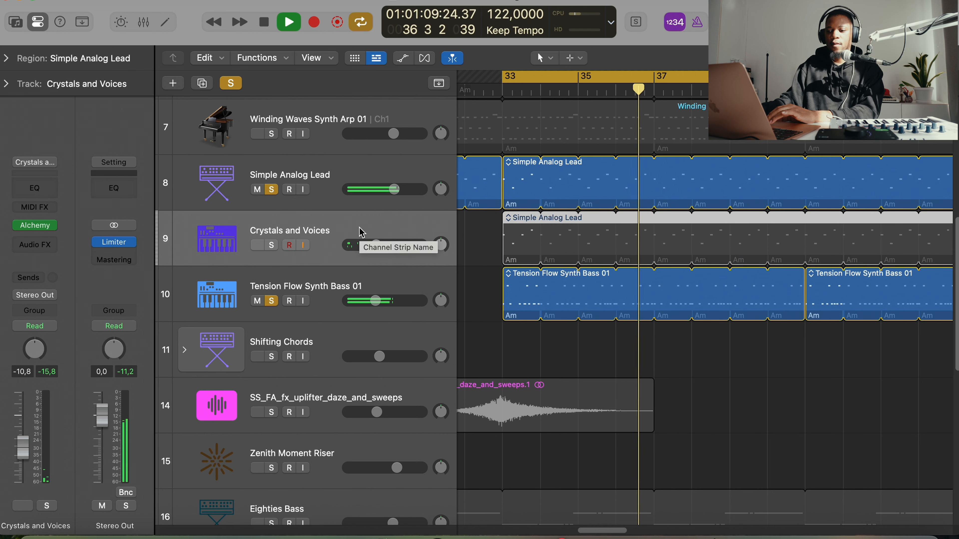
pyautogui.click(275, 247)
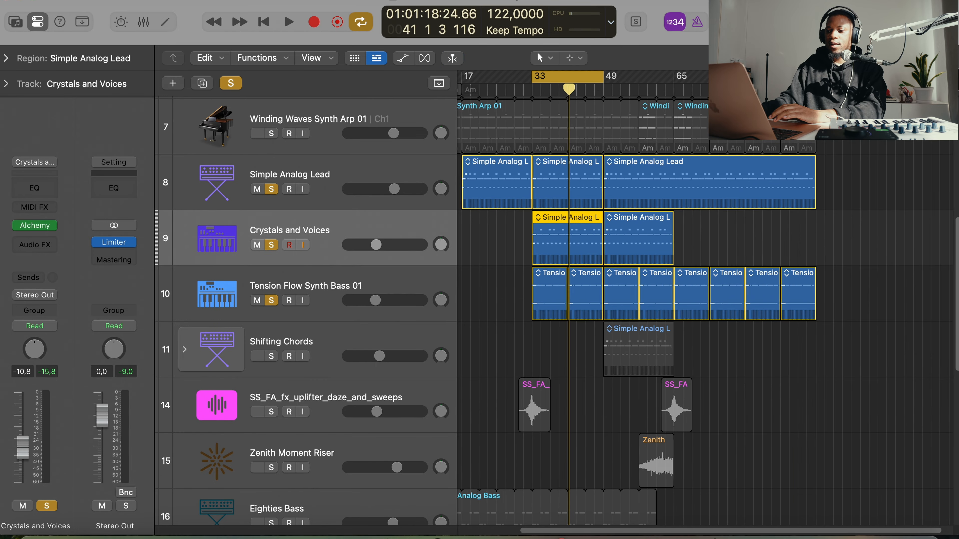
# - Clear all solos and mute the Eighties Bass, Biting FM and Lush Electro Pad tracks
pyautogui.press('super+Right')
pyautogui.scroll(-3, 503, 398)
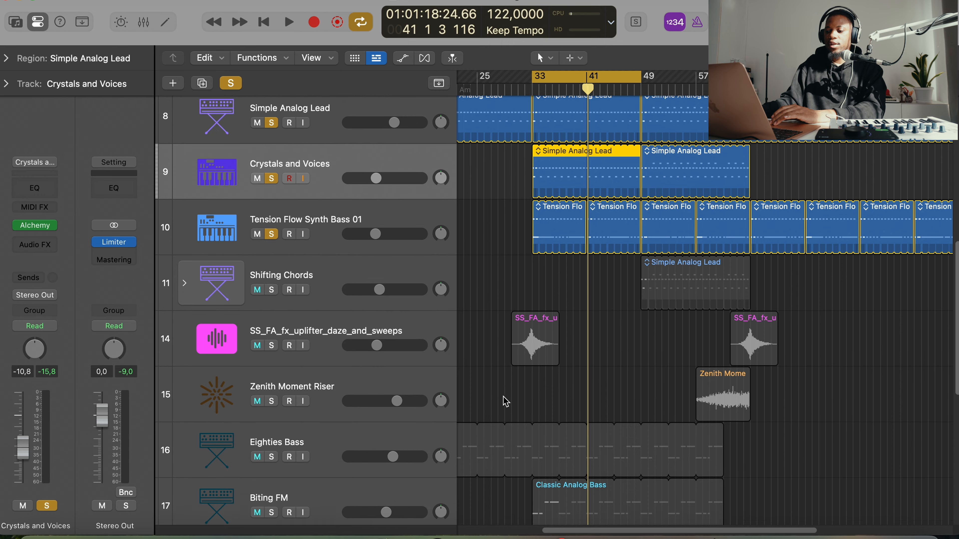
pyautogui.click(230, 84)
pyautogui.scroll(-4, 425, 387)
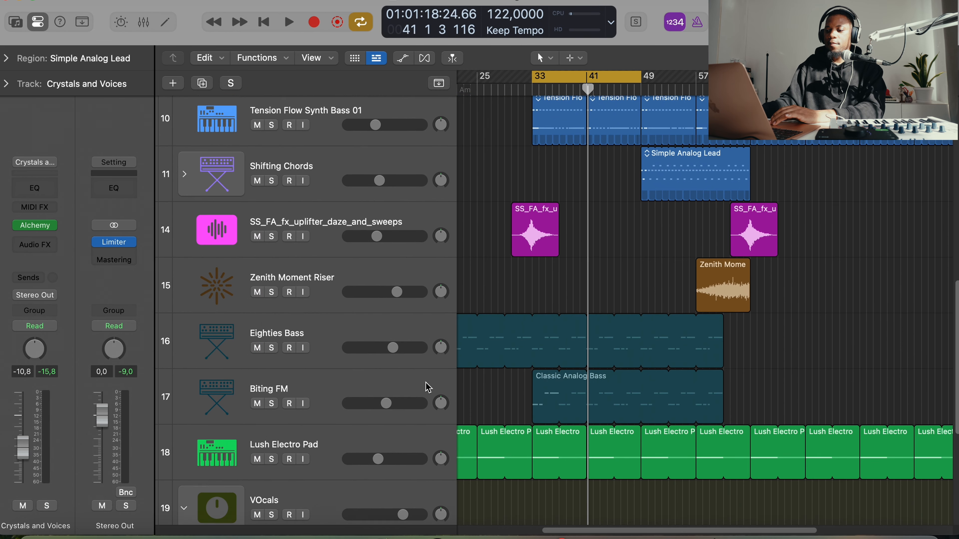
pyautogui.click(258, 307)
pyautogui.scroll(-1, 253, 324)
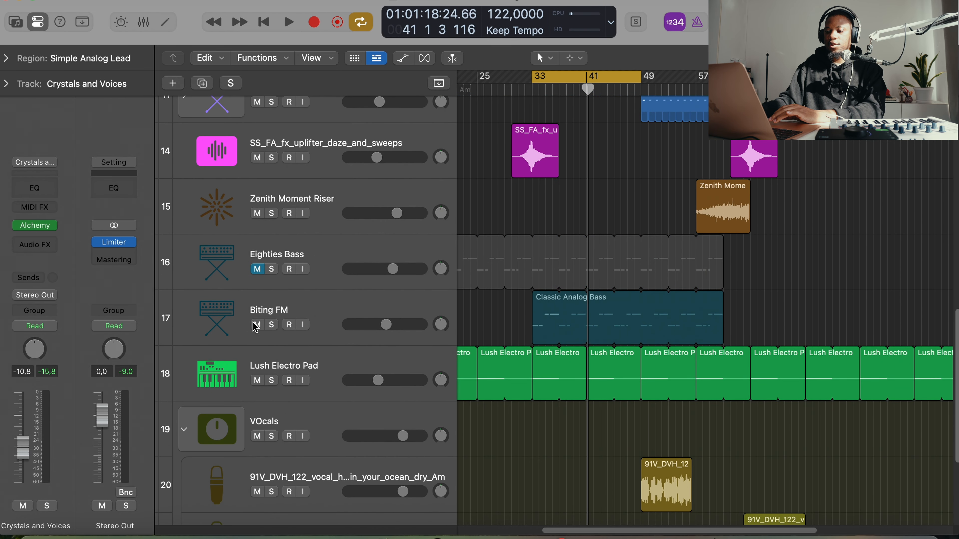
pyautogui.click(257, 380)
pyautogui.scroll(-4, 789, 276)
pyautogui.scroll(3, 696, 282)
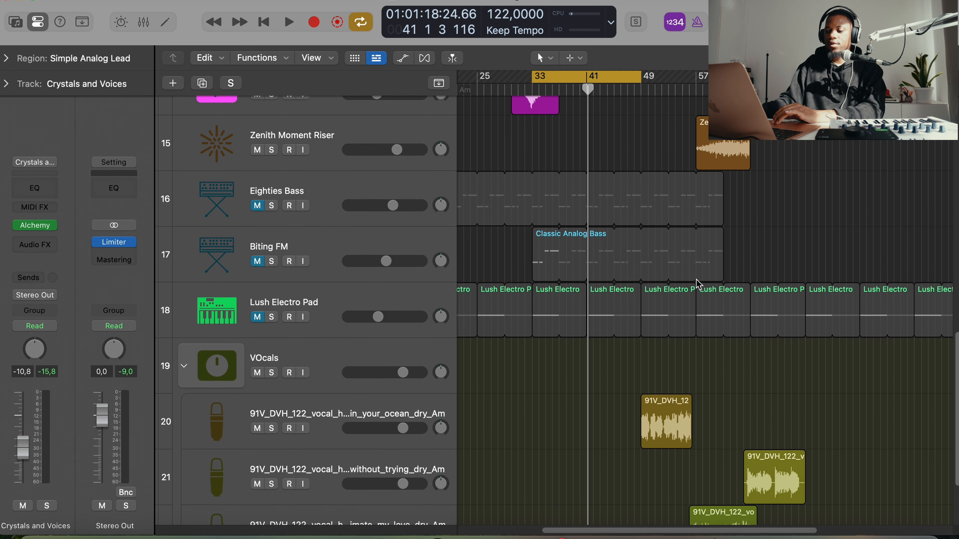
# - Play the unsoloed arrangement from bar 33 while looking over its track regions, and stop playback
pyautogui.press('space')
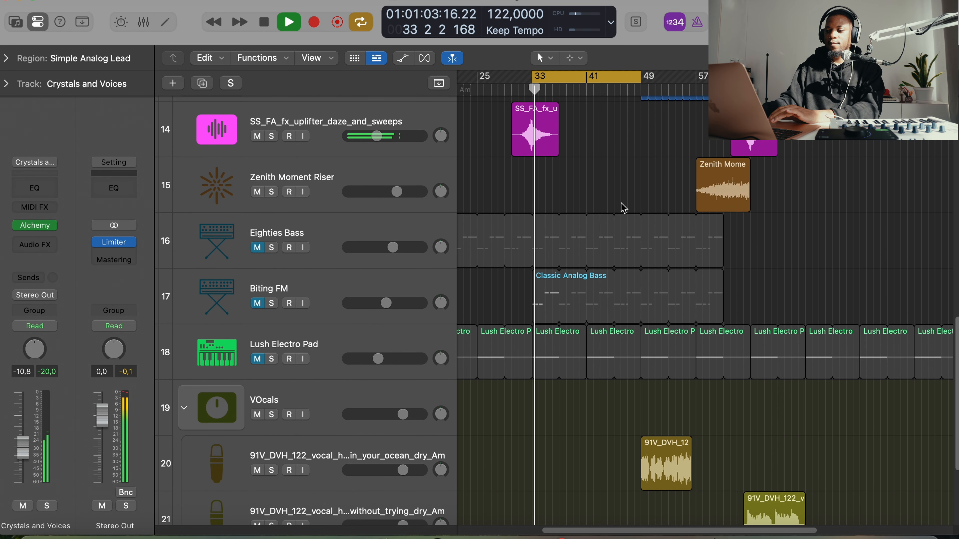
pyautogui.scroll(3, 624, 206)
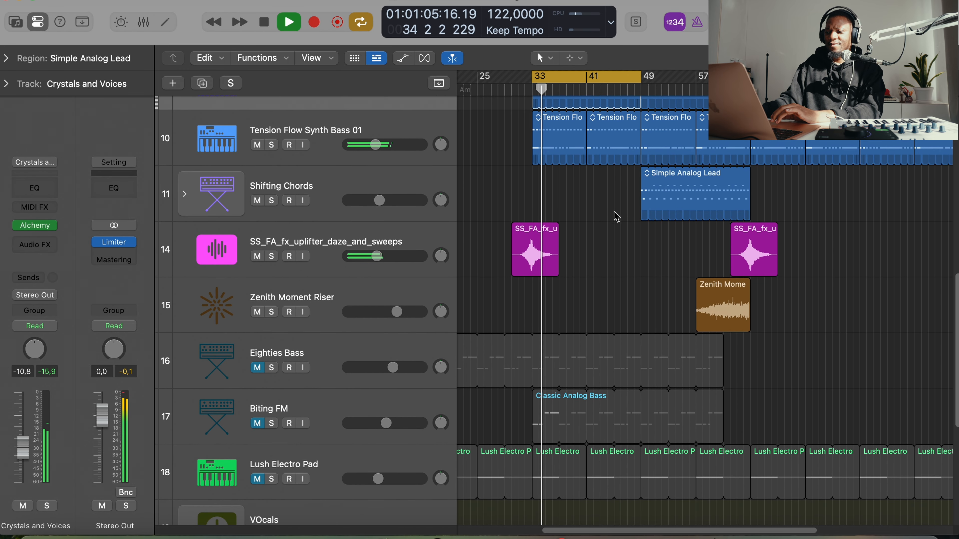
pyautogui.scroll(5, 637, 221)
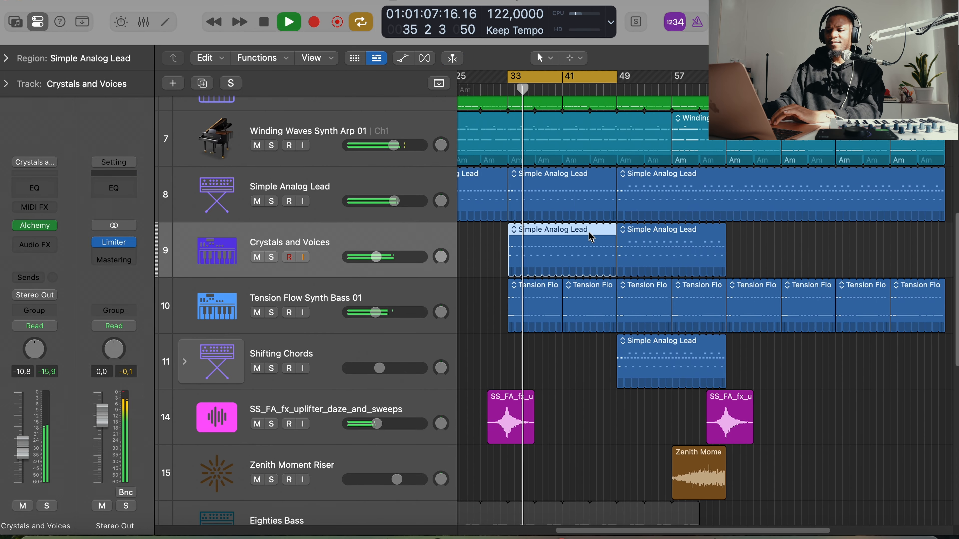
pyautogui.scroll(-4, 607, 229)
pyautogui.hscroll(-1, 608, 229)
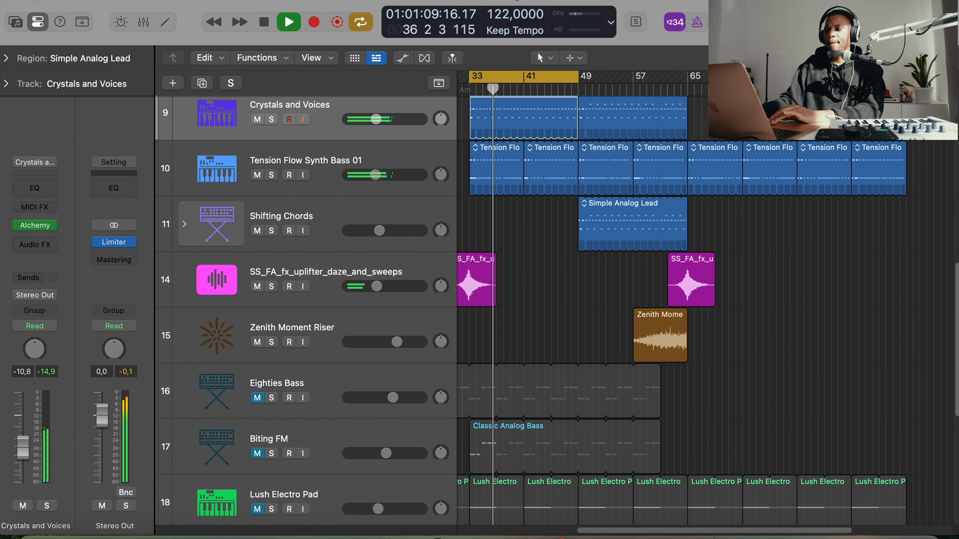
pyautogui.press('super+Right')
pyautogui.press('super+Right')
pyautogui.press('super+Right')
pyautogui.hscroll(2, 631, 258)
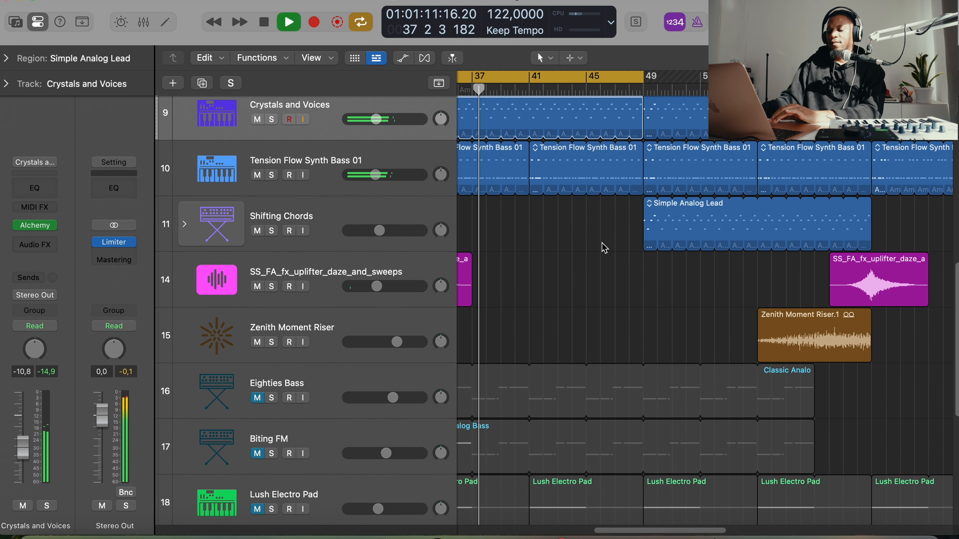
pyautogui.hscroll(1, 604, 247)
pyautogui.hscroll(-2, 604, 247)
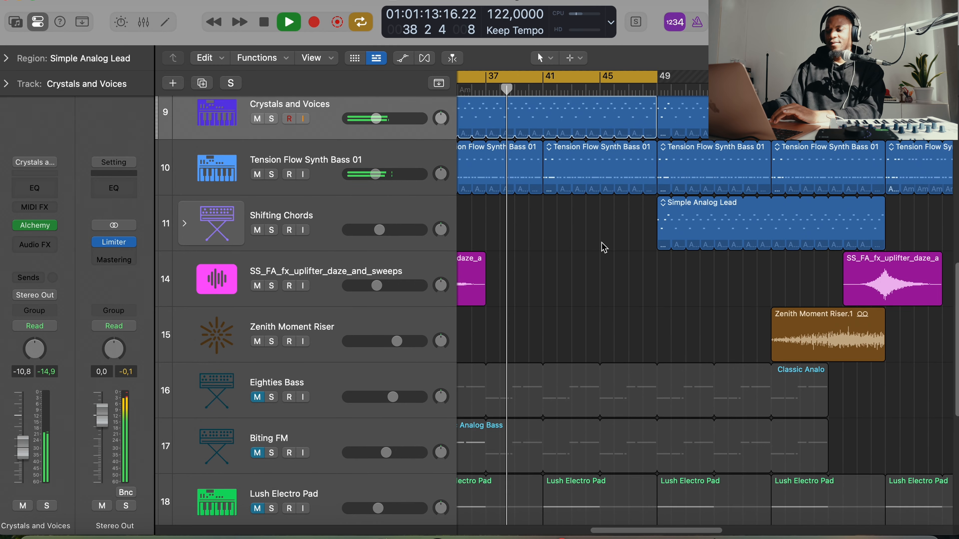
pyautogui.scroll(2, 604, 248)
pyautogui.scroll(1, 603, 248)
pyautogui.hscroll(-1, 593, 280)
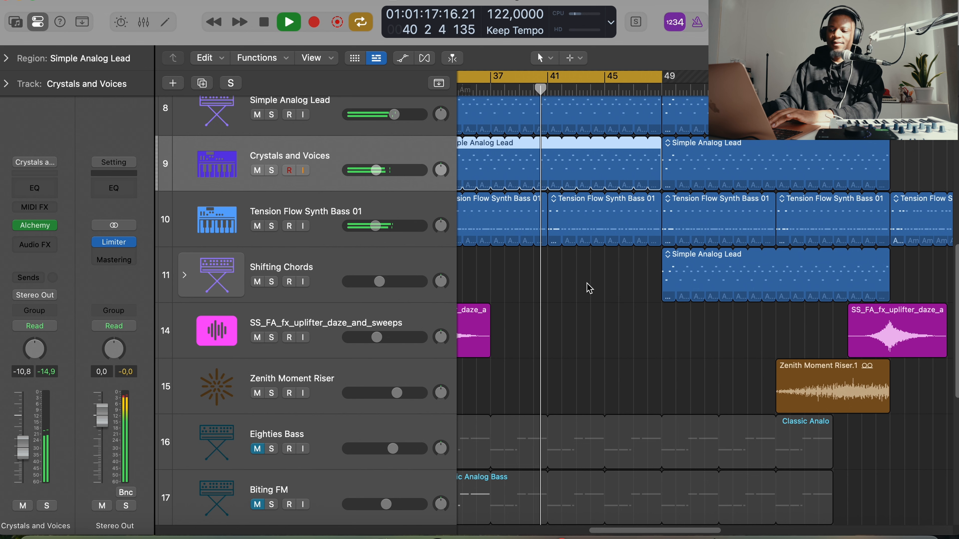
pyautogui.press('space')
# - Turn off the cycle range and place the playhead at bar 49, where the Shifting Chords region begins
pyautogui.hscroll(5, 587, 283)
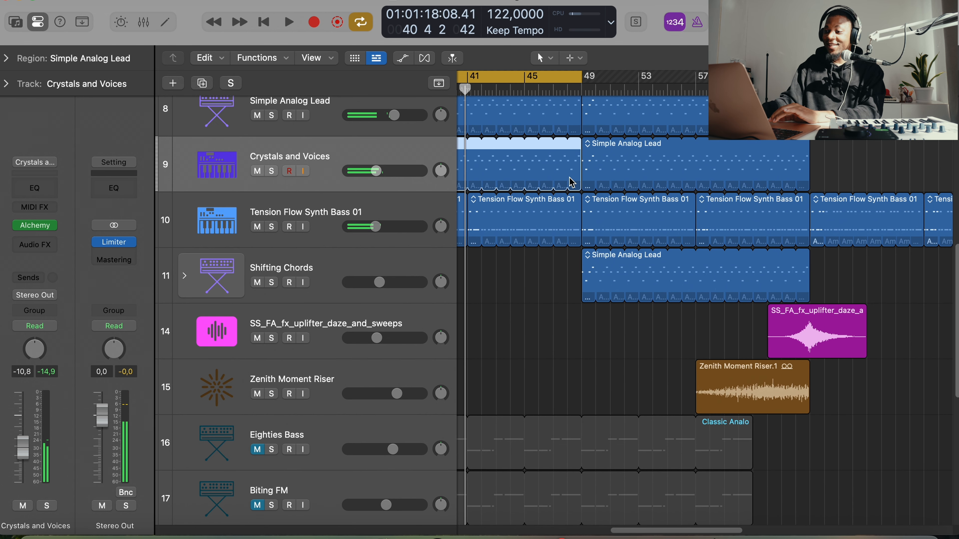
pyautogui.click(552, 86)
pyautogui.hscroll(3, 544, 91)
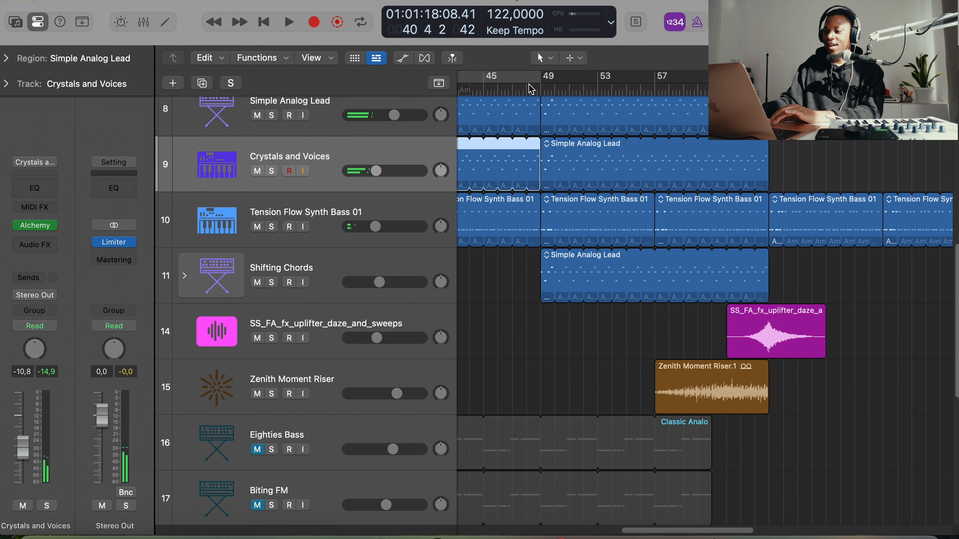
pyautogui.click(539, 92)
pyautogui.press('super+Right')
pyautogui.press('super+Right')
pyautogui.press('super+Right')
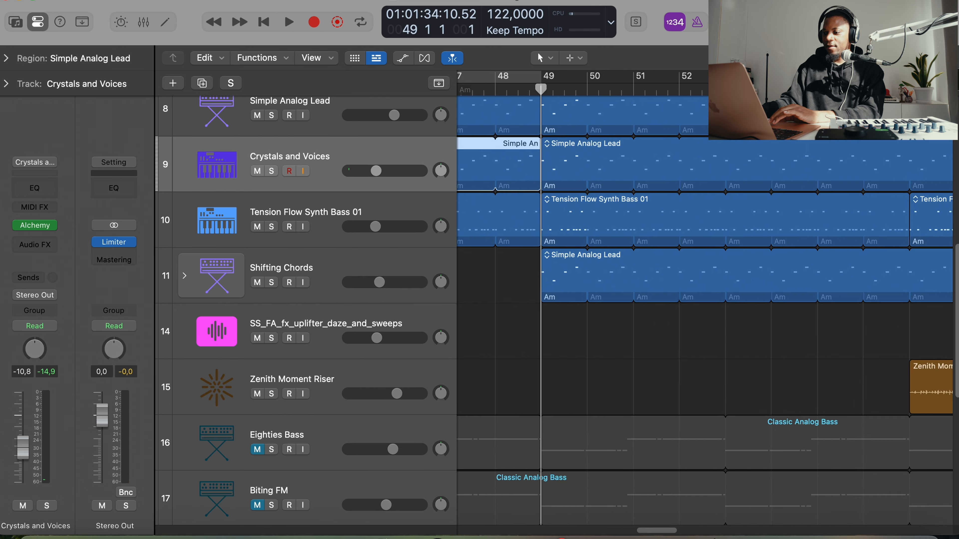
pyautogui.hscroll(1, 426, 367)
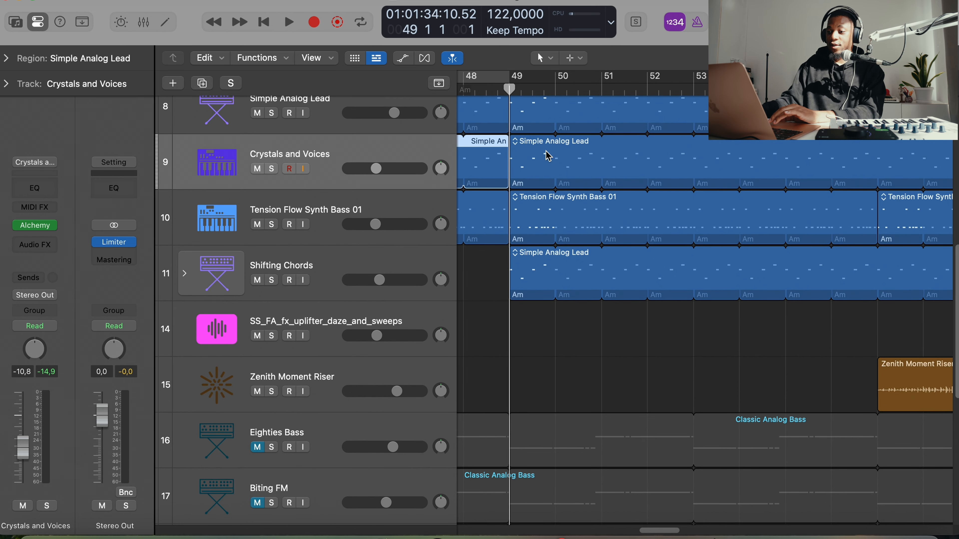
# - Solo the Shifting Chords track and play from bar 49, adding Crystals and Voices and Simple Analog Lead to the solo
pyautogui.scroll(3, 563, 166)
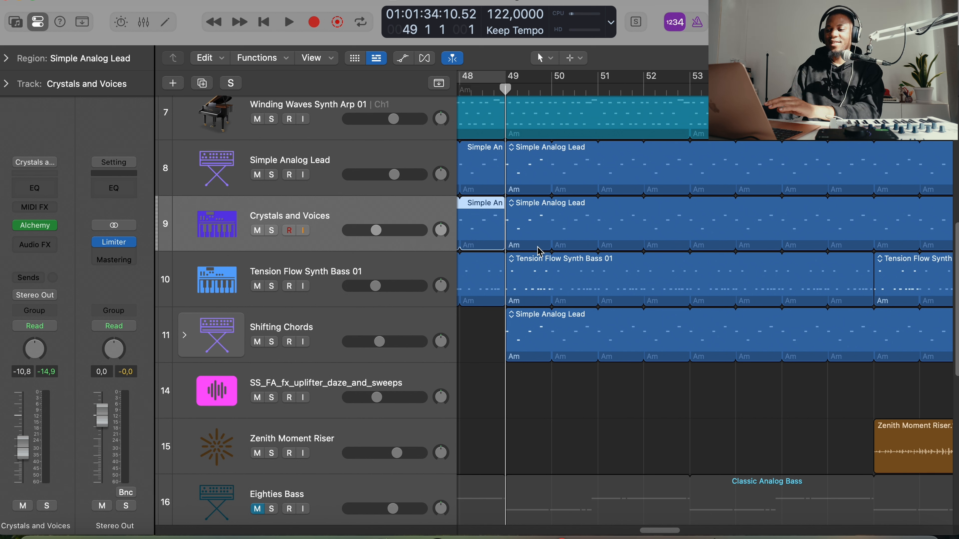
pyautogui.click(272, 342)
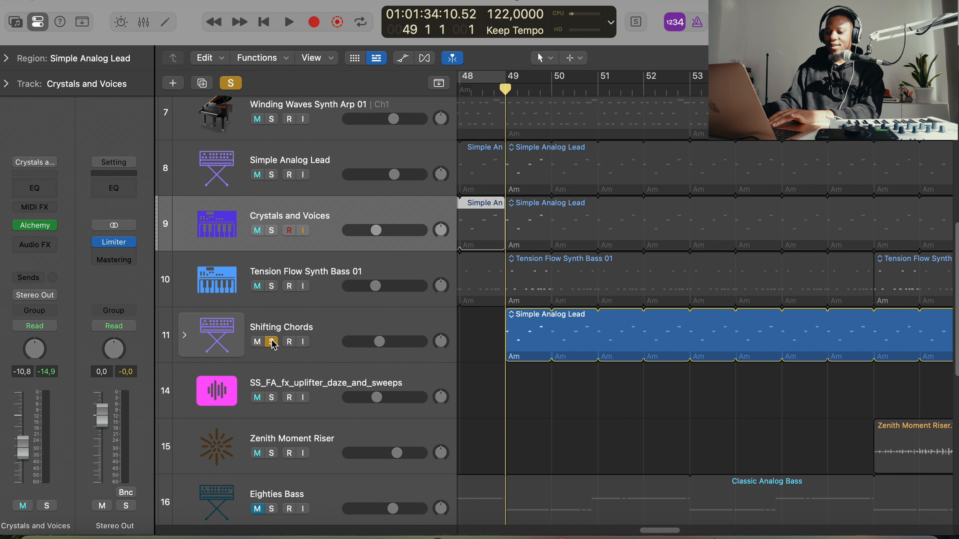
pyautogui.press('space')
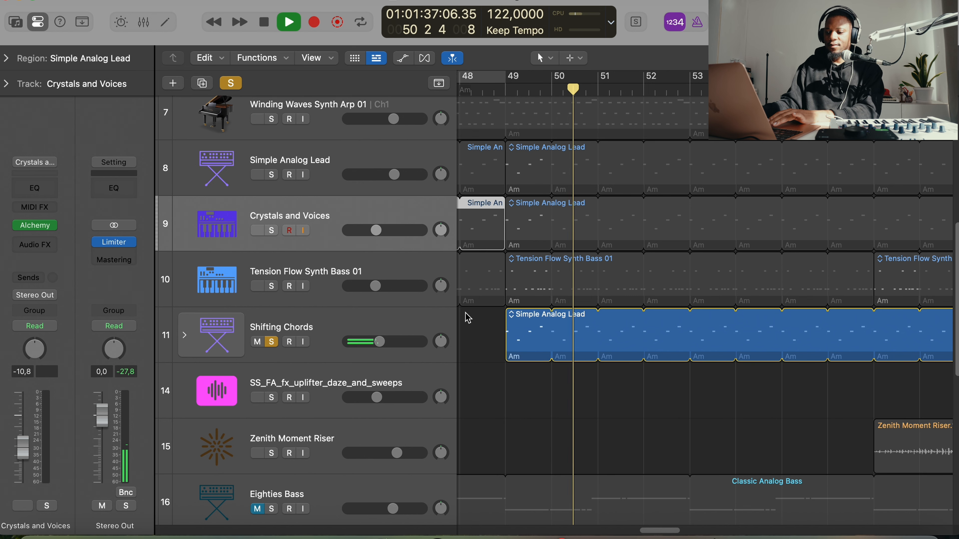
pyautogui.click(272, 231)
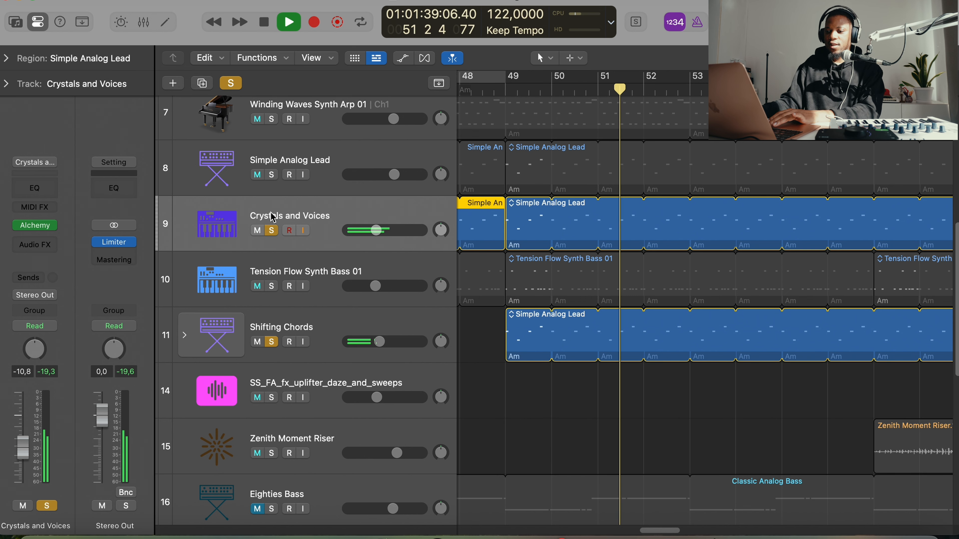
pyautogui.click(272, 174)
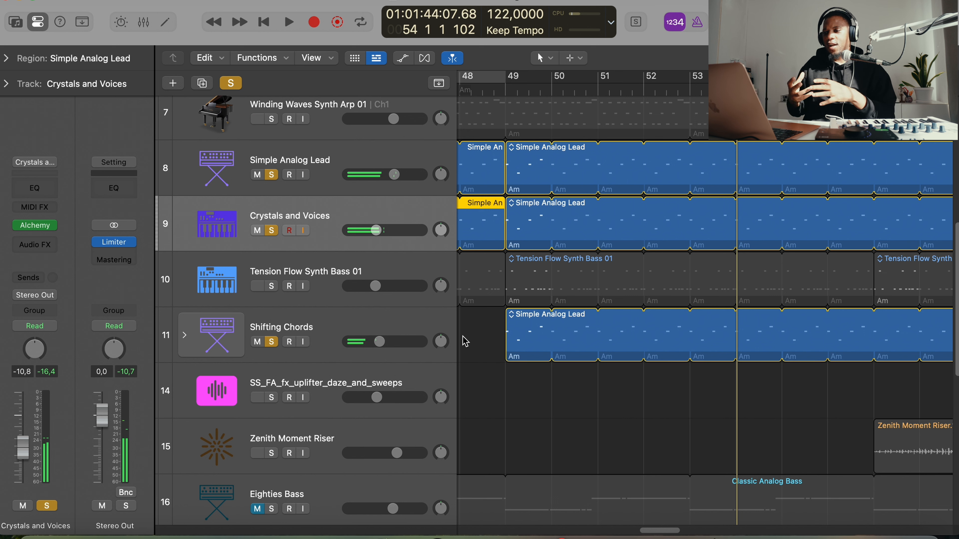
# - Select the Shifting Chords track and replay from bar 49, adding Tension Flow Synth Bass 01 and Winding Waves Synth Arp 01 to the solo
pyautogui.click(404, 327)
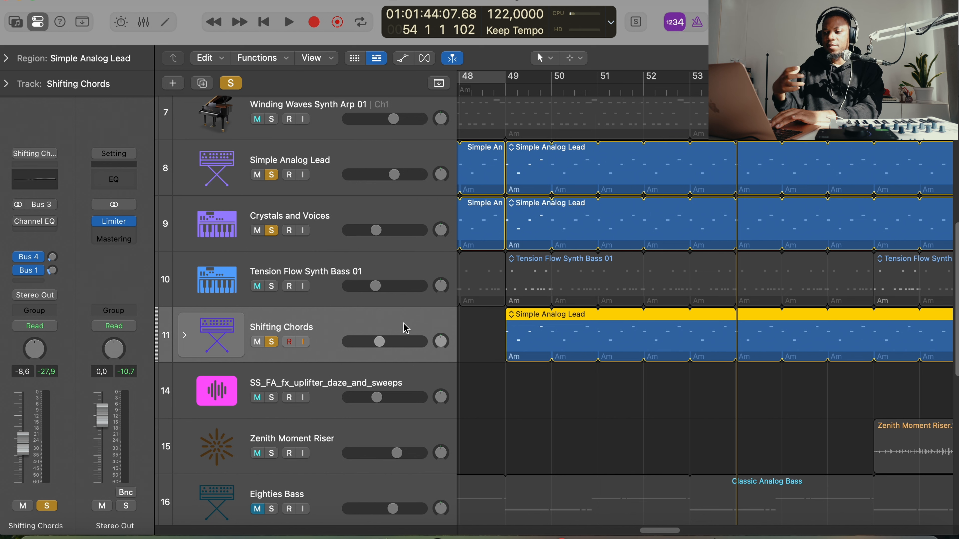
pyautogui.click(505, 92)
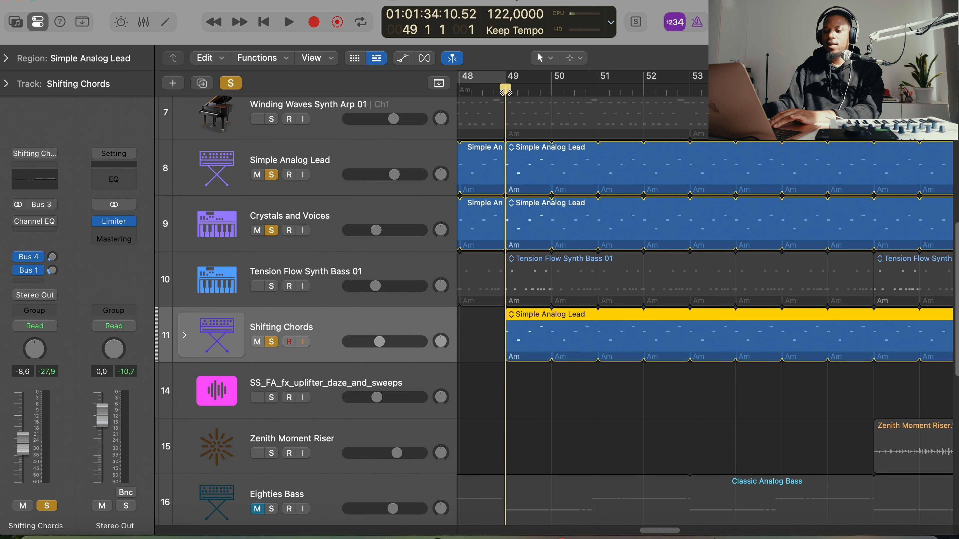
pyautogui.press('space')
pyautogui.click(271, 286)
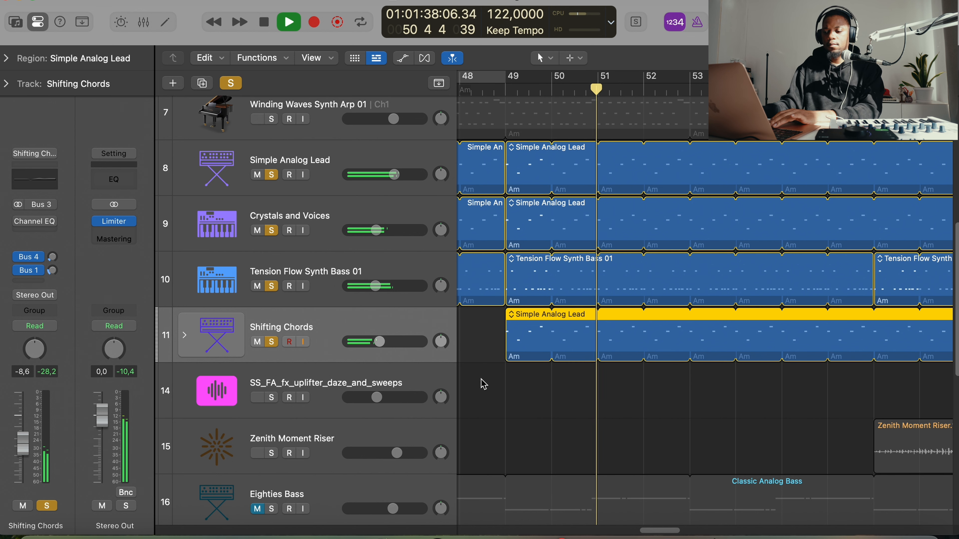
pyautogui.click(271, 119)
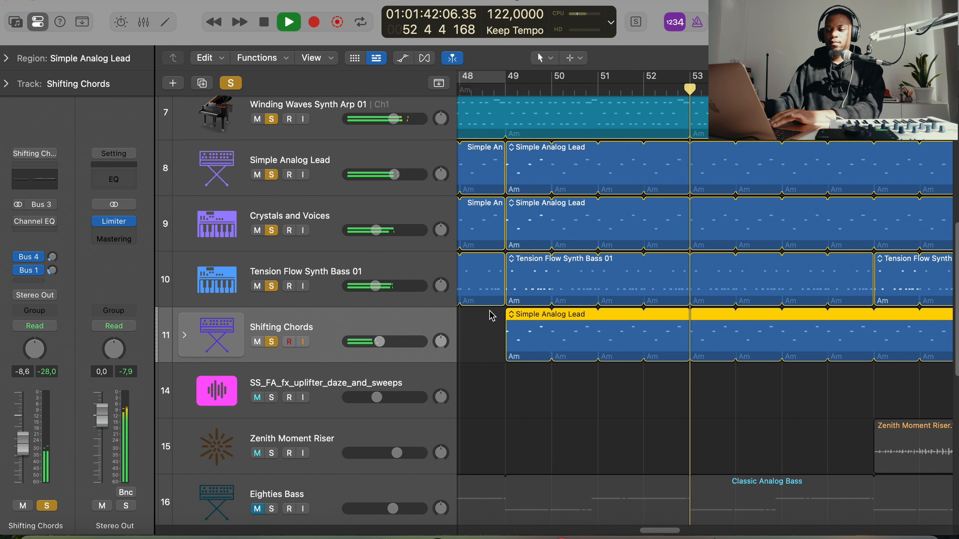
# - Select and unmute the Eighties Bass track, and play it briefly with the existing solos still active
pyautogui.scroll(-3, 529, 227)
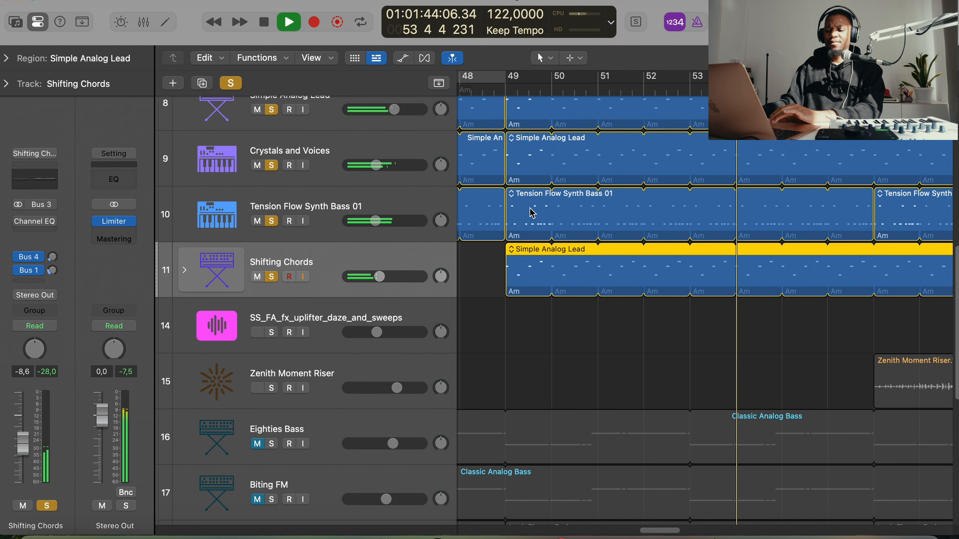
pyautogui.scroll(2, 506, 249)
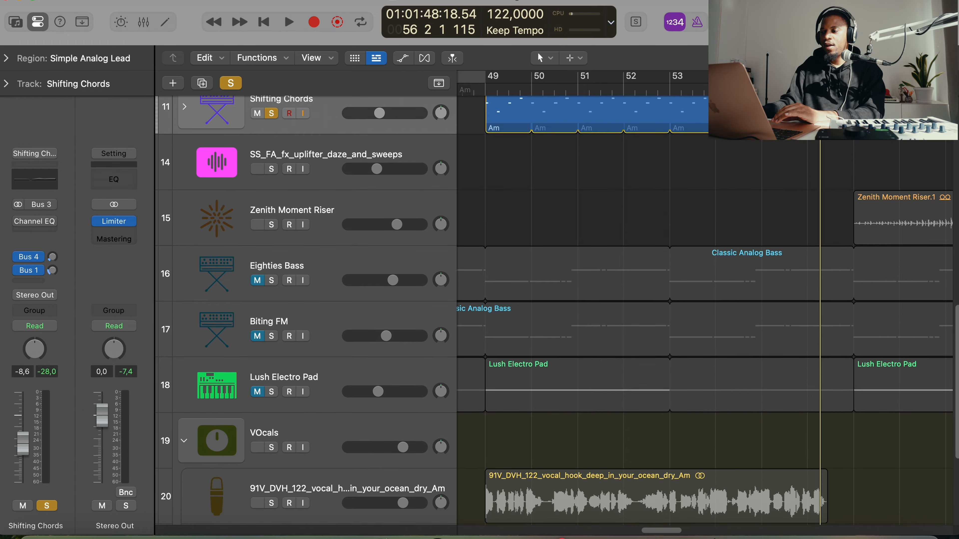
pyautogui.scroll(-5, 258, 337)
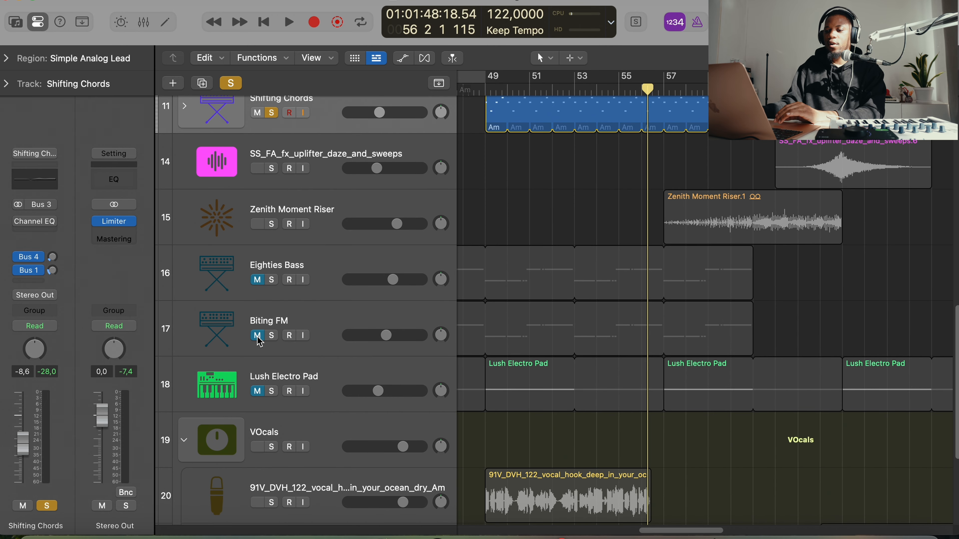
pyautogui.hscroll(-1, 258, 338)
pyautogui.click(297, 263)
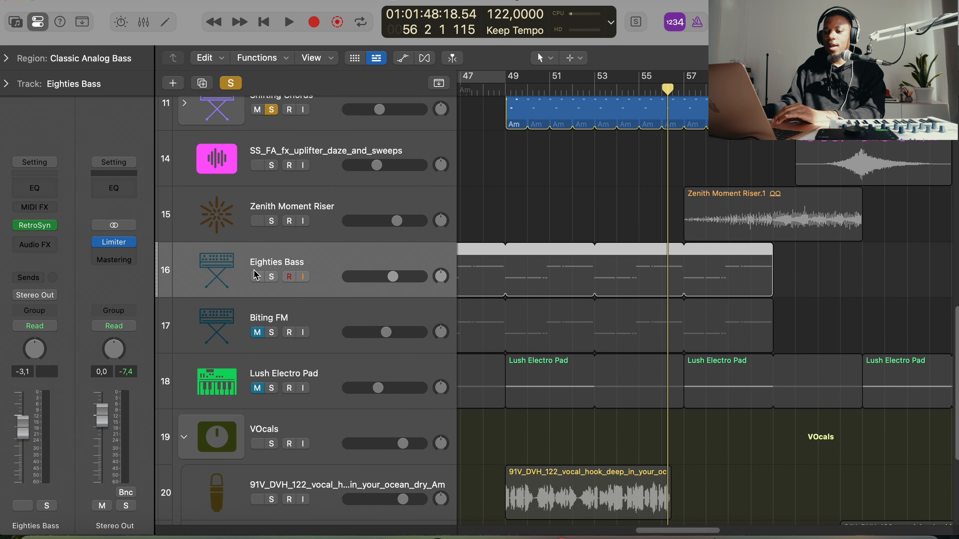
pyautogui.hscroll(-1, 528, 274)
pyautogui.press('space')
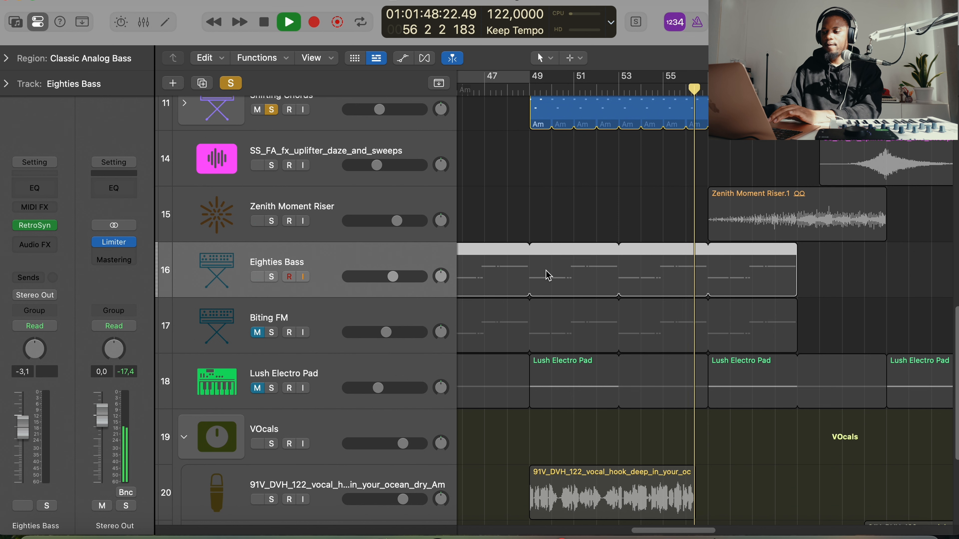
pyautogui.press('space')
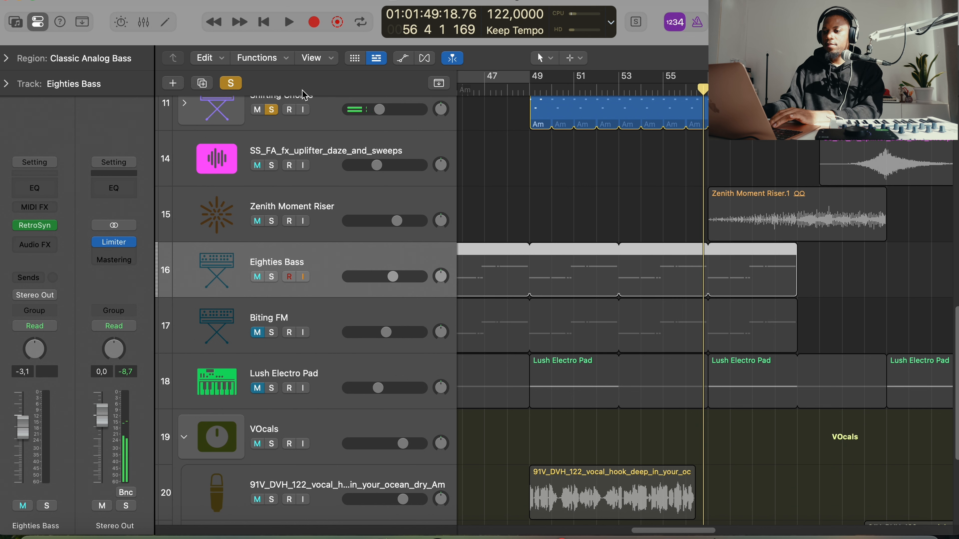
# - Clear all track solos and play the arrangement from bar 49
pyautogui.click(231, 83)
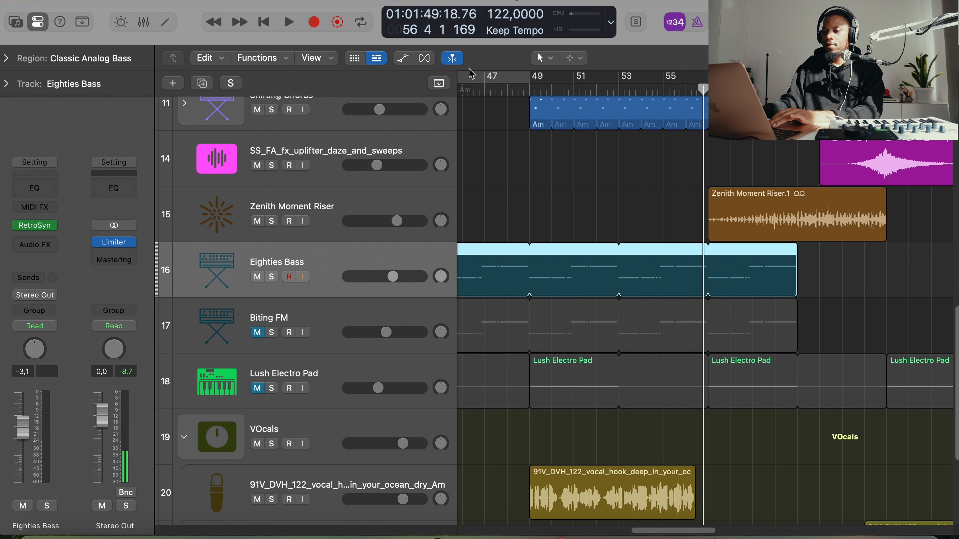
pyautogui.click(528, 90)
pyautogui.press('space')
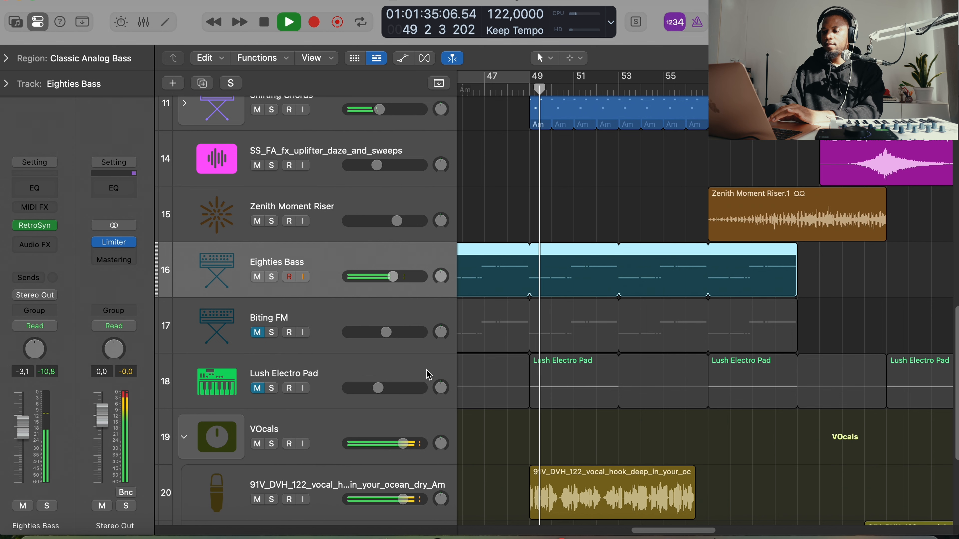
# - Collapse the VOcals track stack and mute it during playback
pyautogui.click(184, 438)
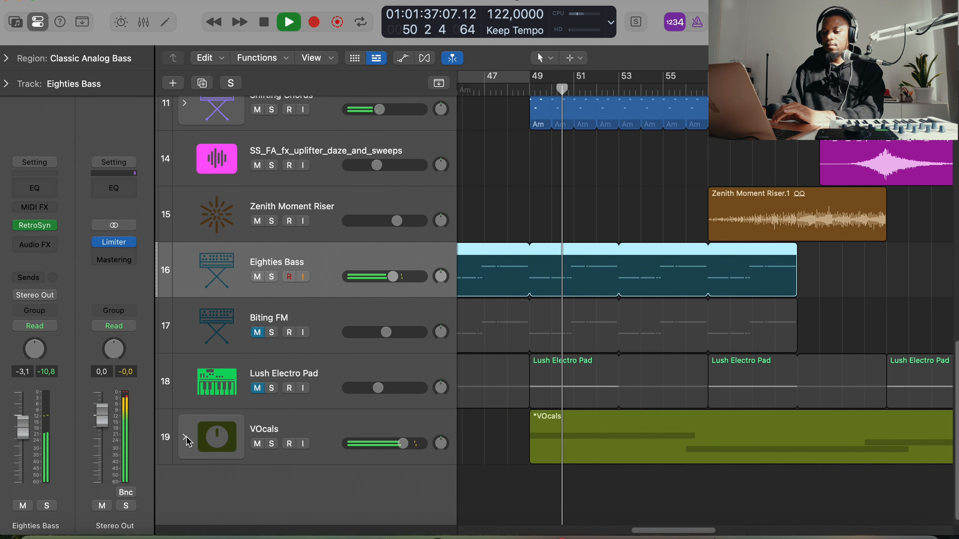
pyautogui.click(257, 444)
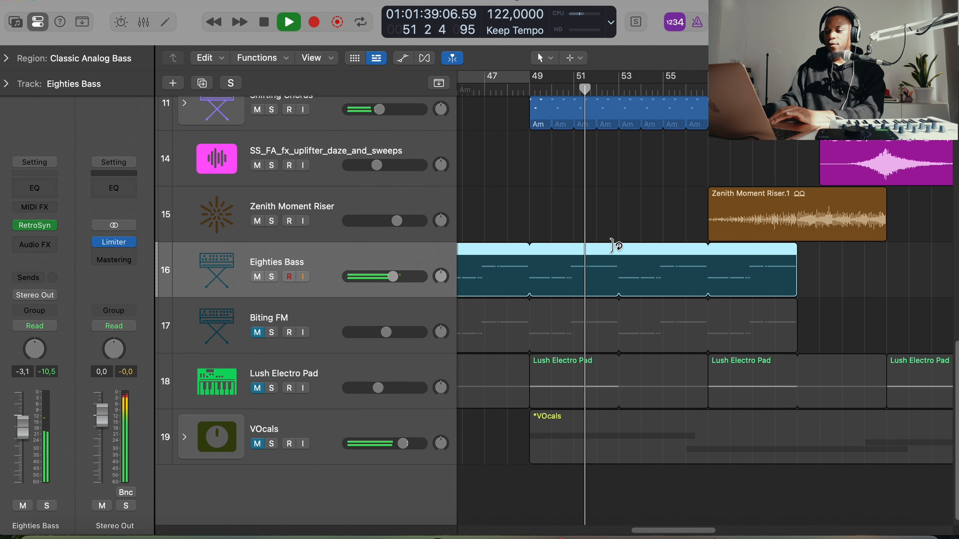
pyautogui.scroll(-1, 572, 238)
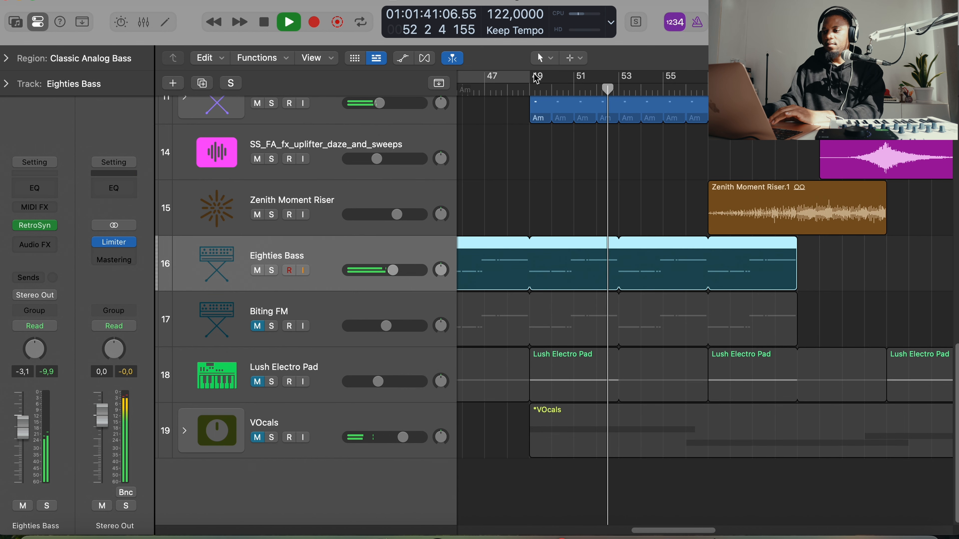
# - Set a cycle range from bar 49 to 57 and play the Eighties Bass track soloed
pyautogui.moveTo(536, 81); pyautogui.dragTo(715, 77)
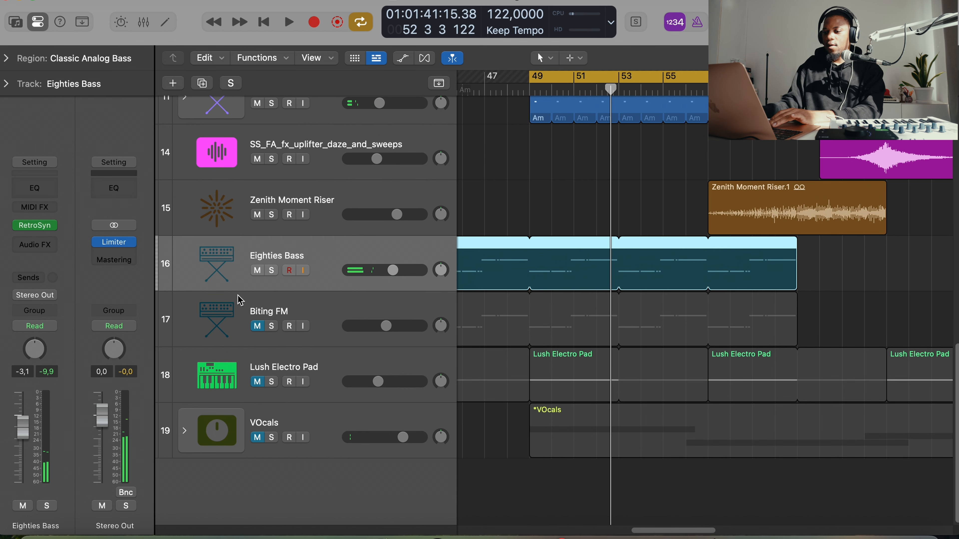
pyautogui.click(272, 270)
pyautogui.press('space')
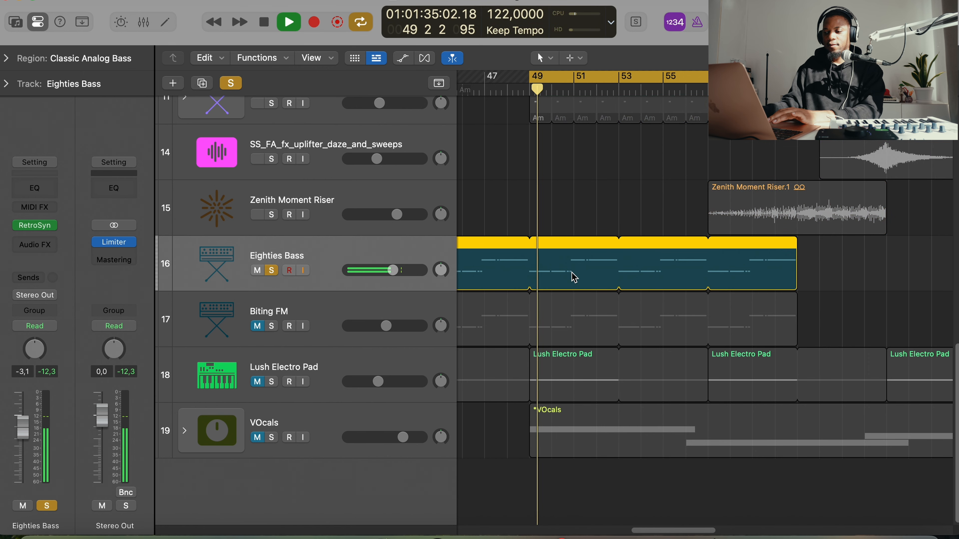
# - Open the Classic Analog Bass region of Eighties Bass in the Piano Roll and view its notes across bars 48 to 59
pyautogui.doubleClick(573, 274)
pyautogui.scroll(5, 841, 377)
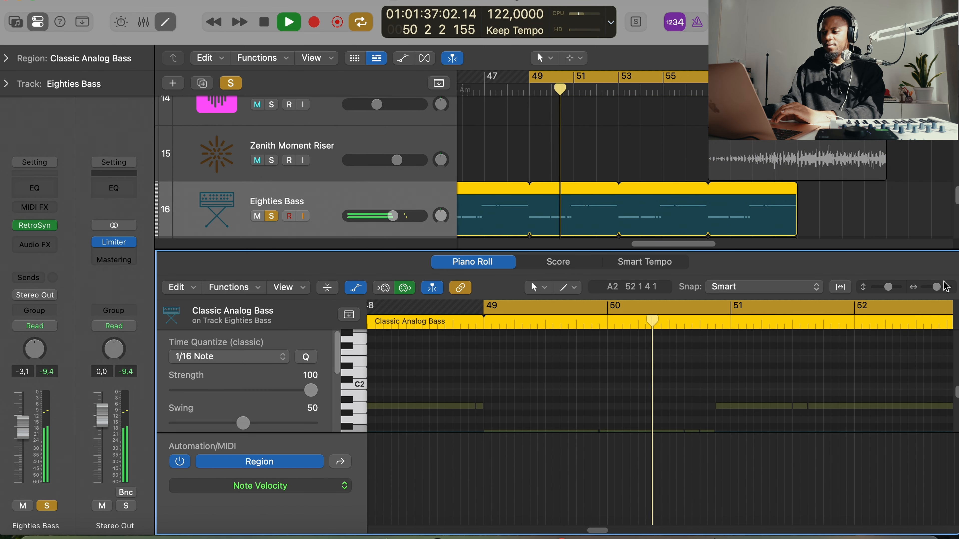
pyautogui.moveTo(935, 287); pyautogui.dragTo(933, 288)
pyautogui.scroll(-3, 649, 377)
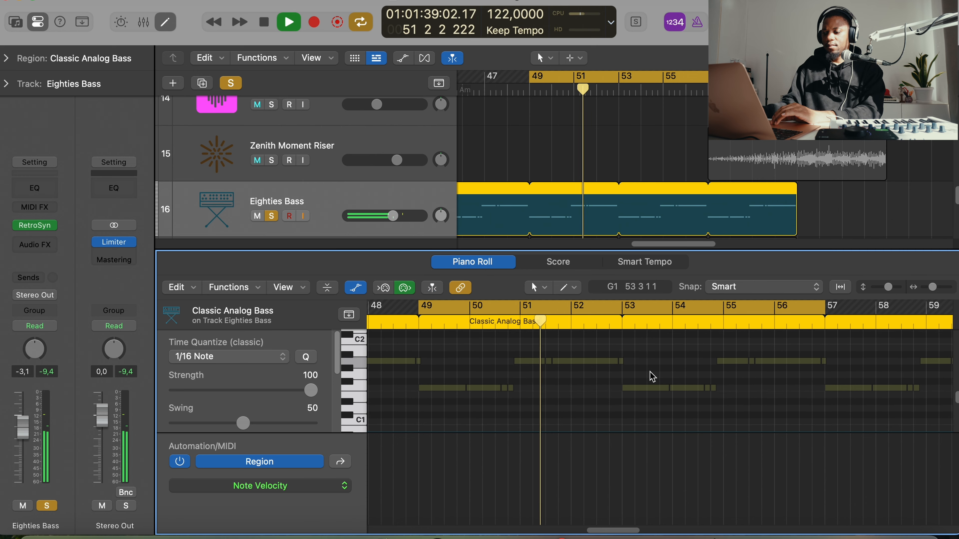
pyautogui.rightClick(652, 375)
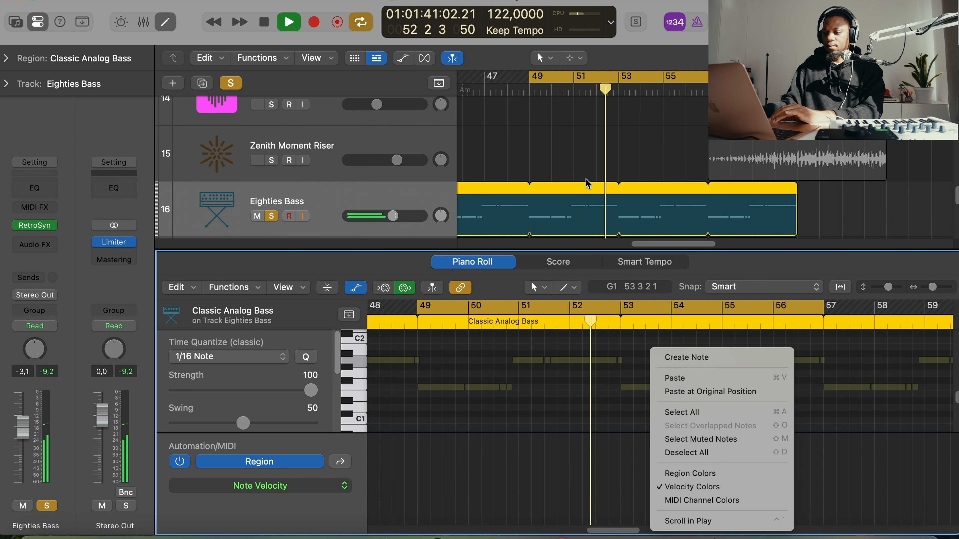
pyautogui.click(592, 172)
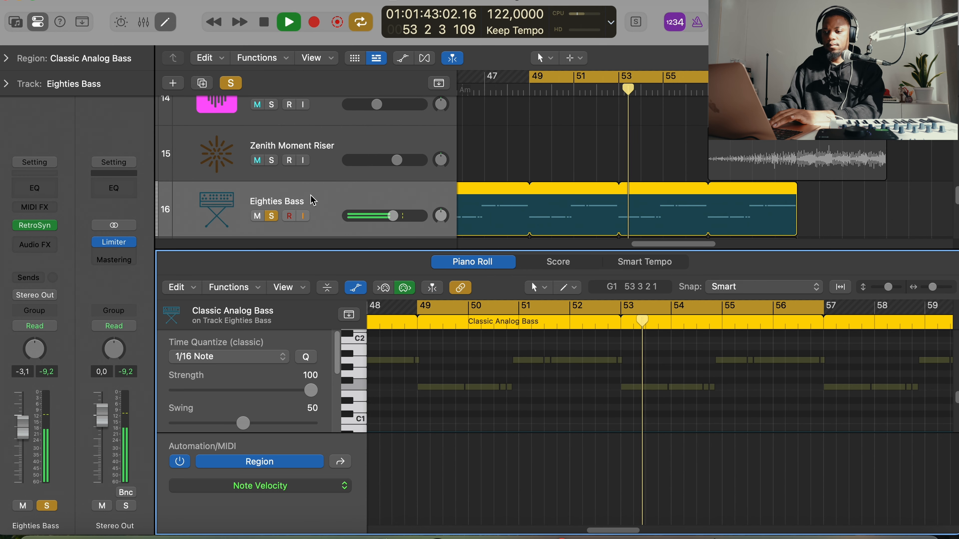
# - Show the Eighties Bass Retro Synth and add a Channel EQ to view its spectrum, closing both plug-in windows before resuming playback
pyautogui.click(38, 227)
pyautogui.press('space')
pyautogui.moveTo(615, 129); pyautogui.dragTo(440, 105)
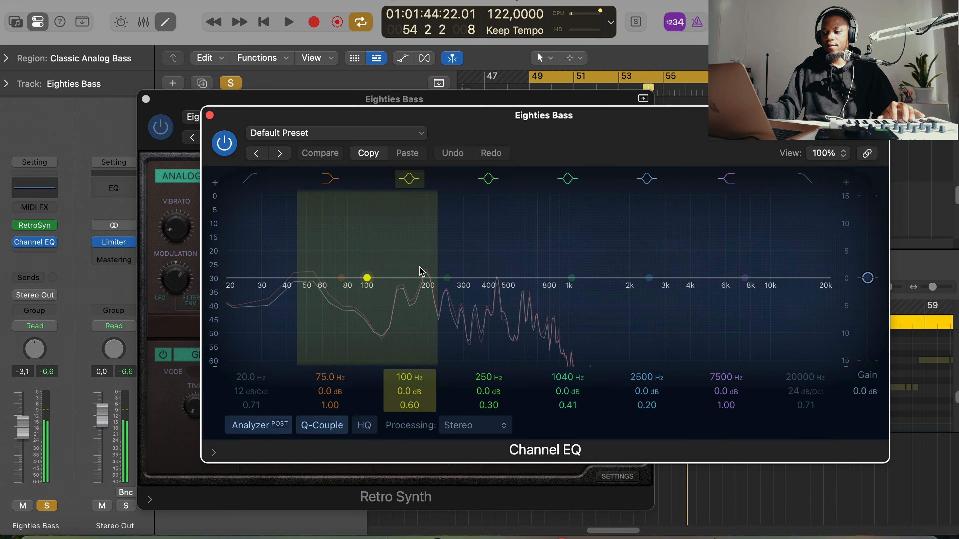
pyautogui.click(210, 115)
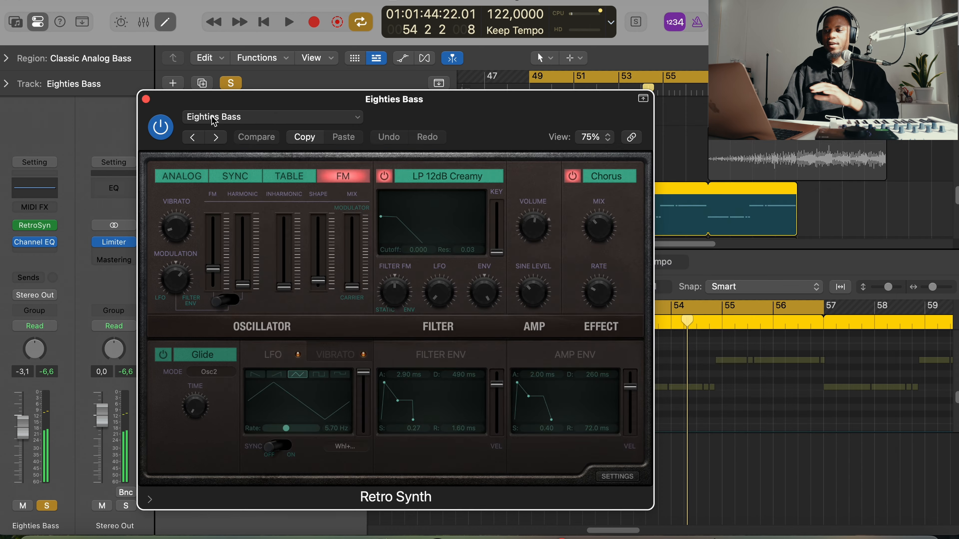
pyautogui.click(145, 99)
pyautogui.press('space')
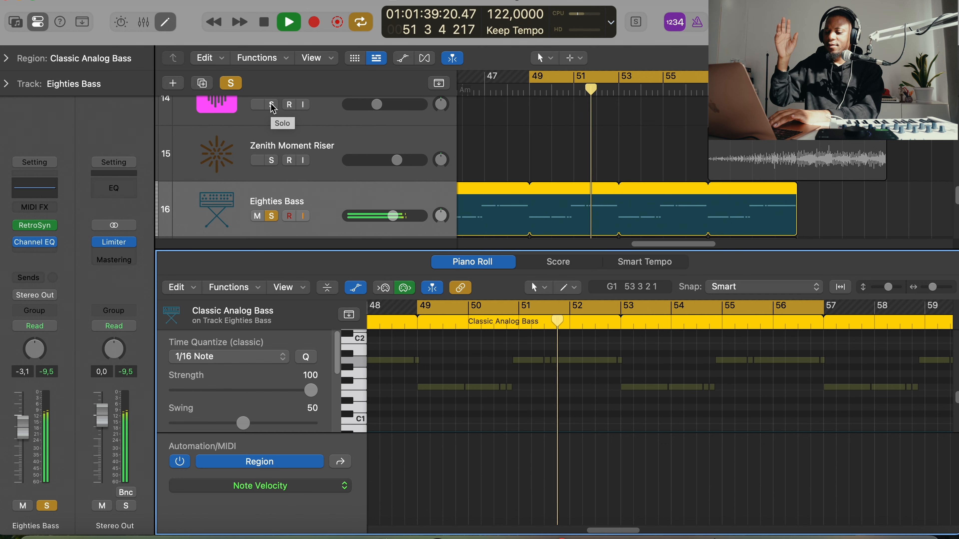
# - Close the Piano Roll and add Biting FM to the solo with Eighties Bass, selecting the Biting FM track and stopping playback
pyautogui.press('e')
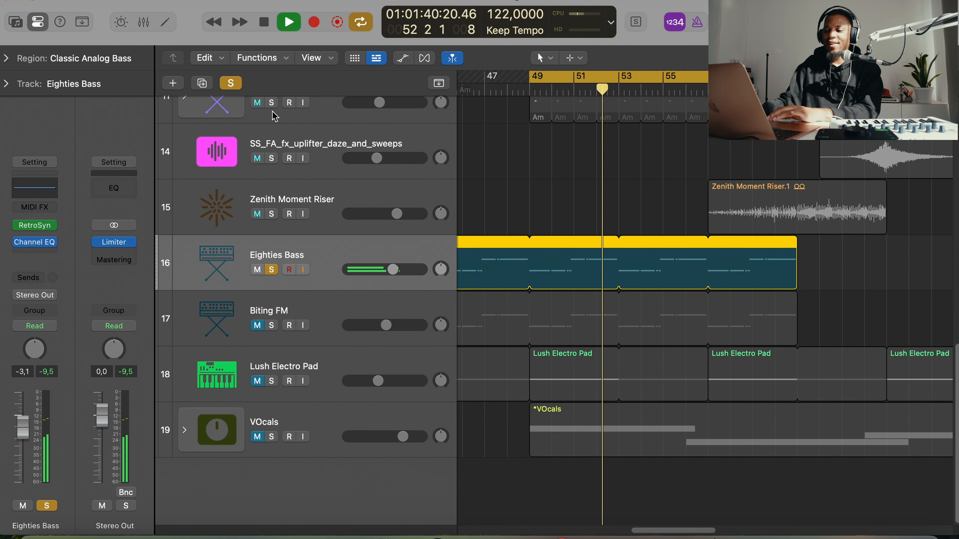
pyautogui.click(271, 326)
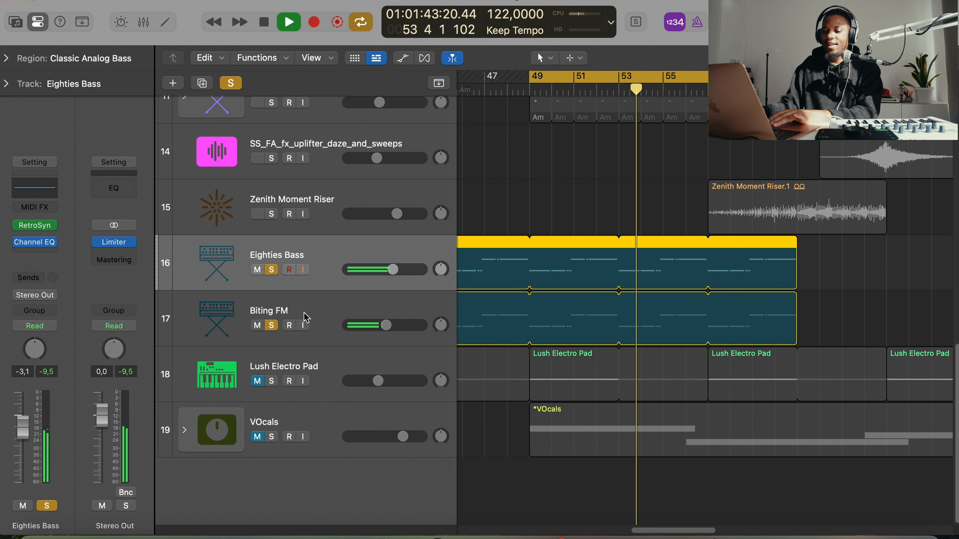
pyautogui.click(336, 315)
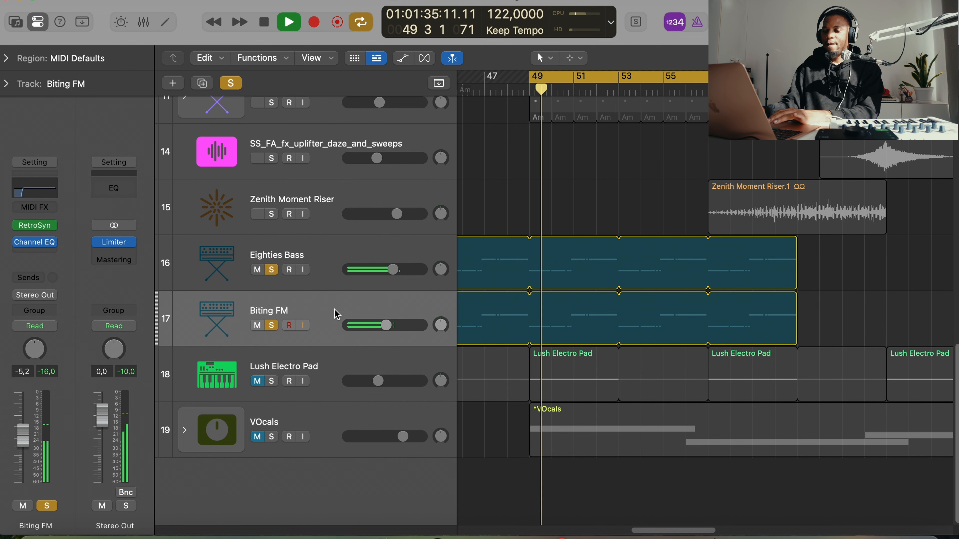
pyautogui.press('space')
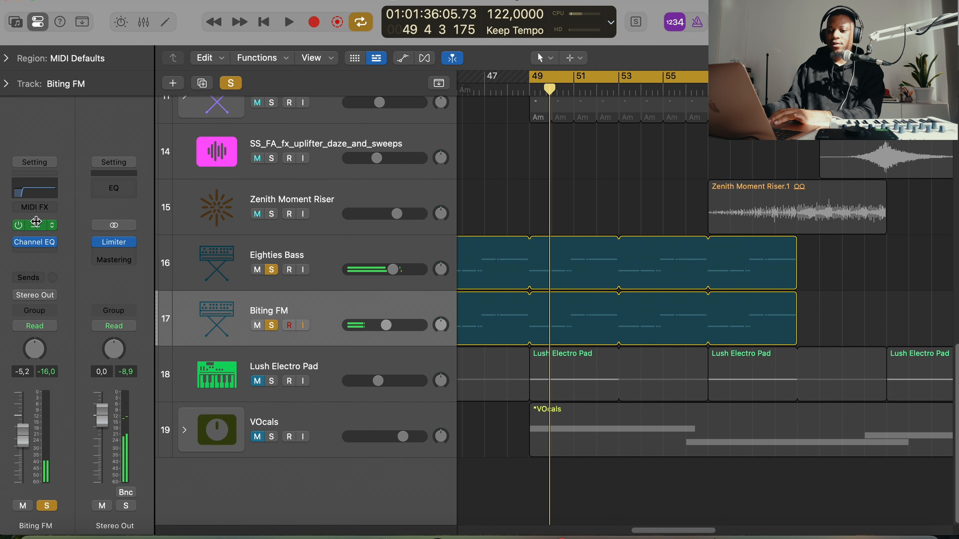
# - Examine the low-cut band in Biting FM's Channel EQ, resume playback to view the spectrum, and close the plug-in
pyautogui.click(36, 246)
pyautogui.click(44, 206)
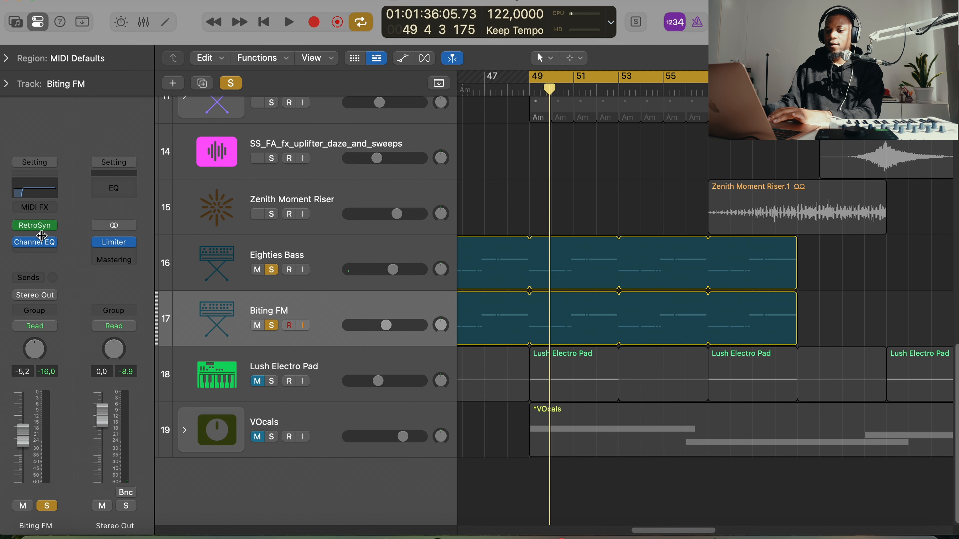
pyautogui.click(35, 245)
pyautogui.moveTo(743, 161); pyautogui.dragTo(584, 125)
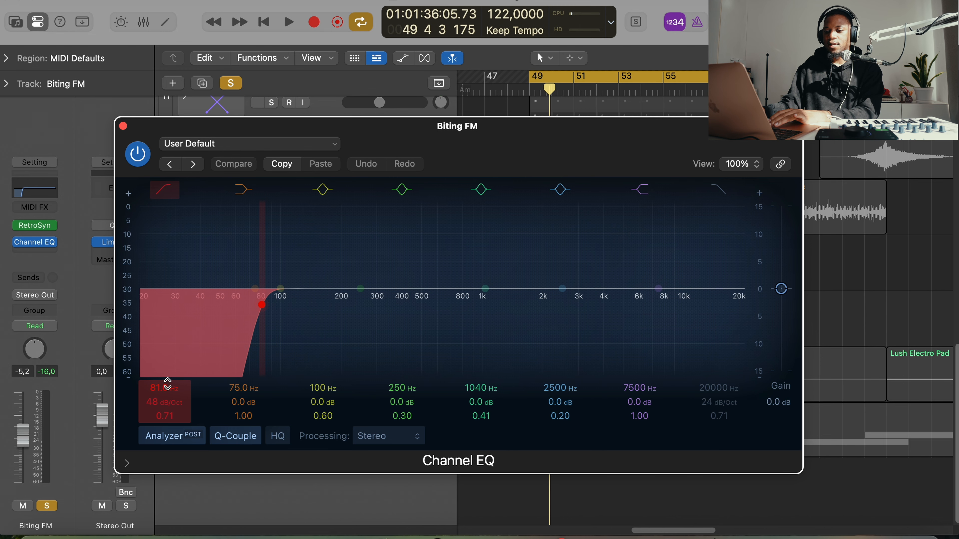
pyautogui.press('space')
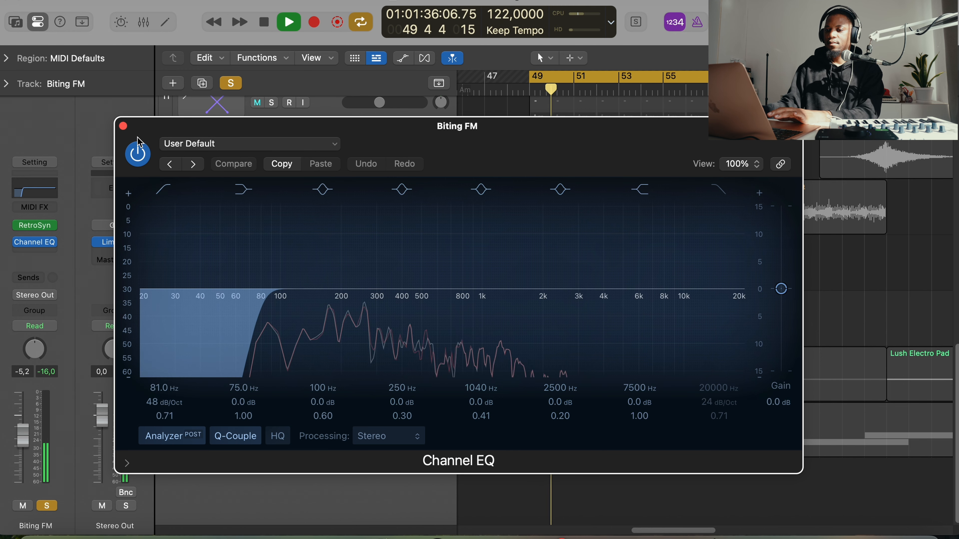
pyautogui.click(123, 126)
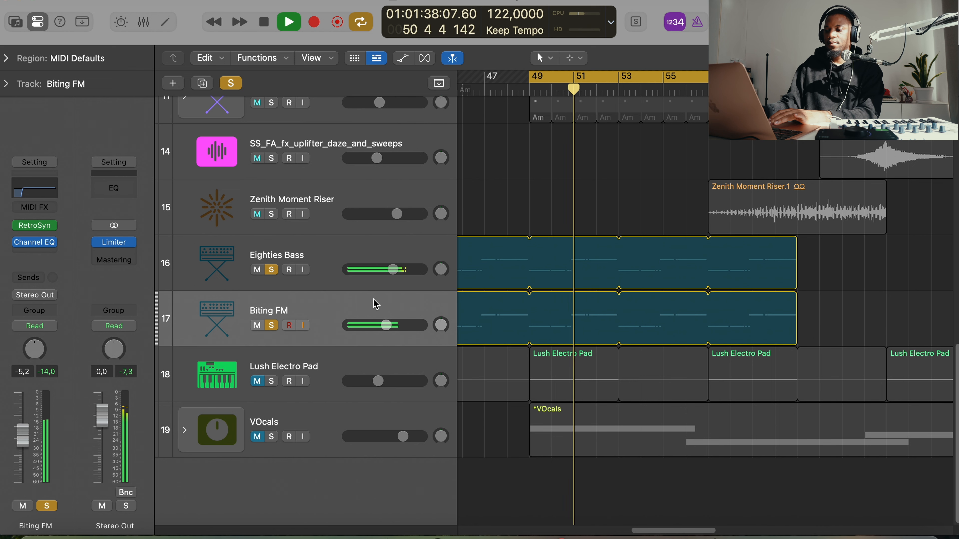
# - Compare the bass with and without Biting FM by toggling its solo, and review its Channel EQ spectrum during playback
pyautogui.click(271, 325)
pyautogui.click(273, 326)
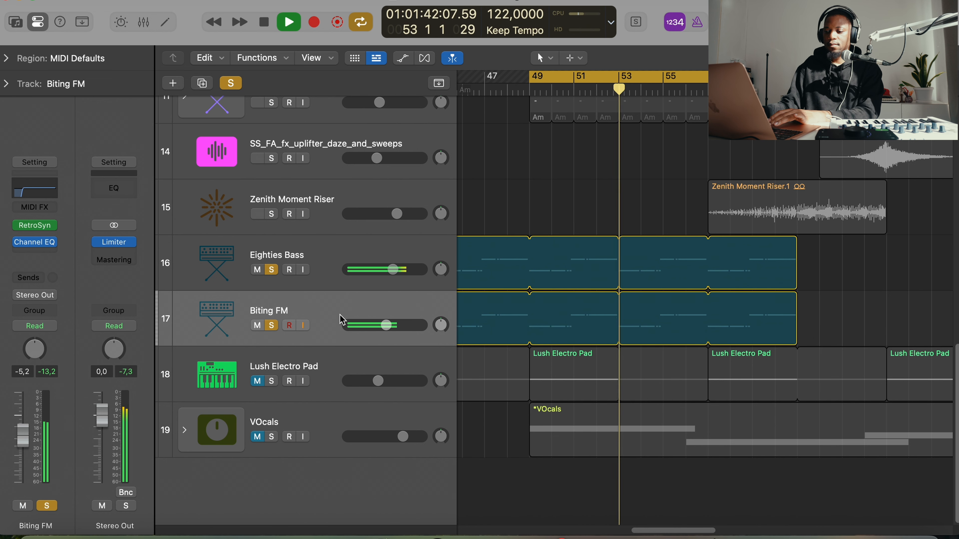
pyautogui.click(31, 192)
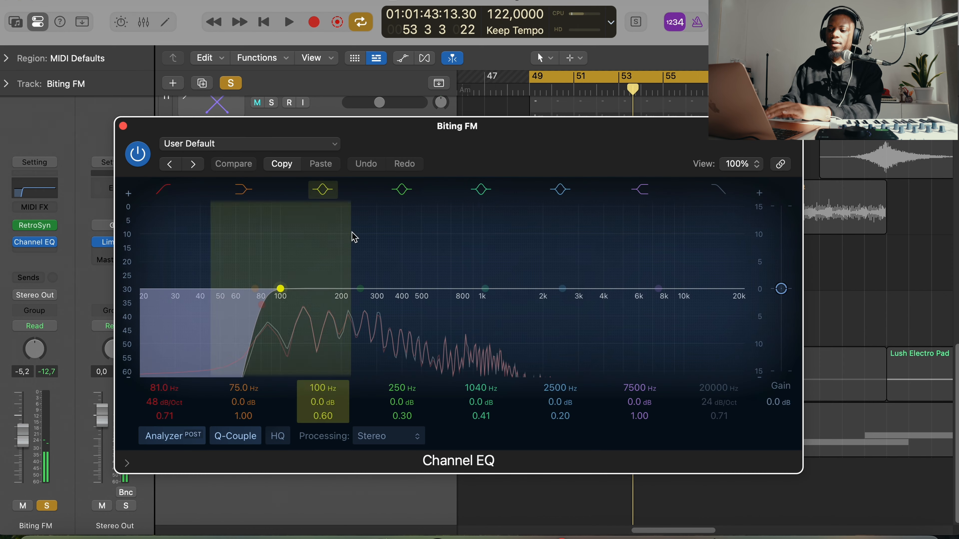
pyautogui.press('space')
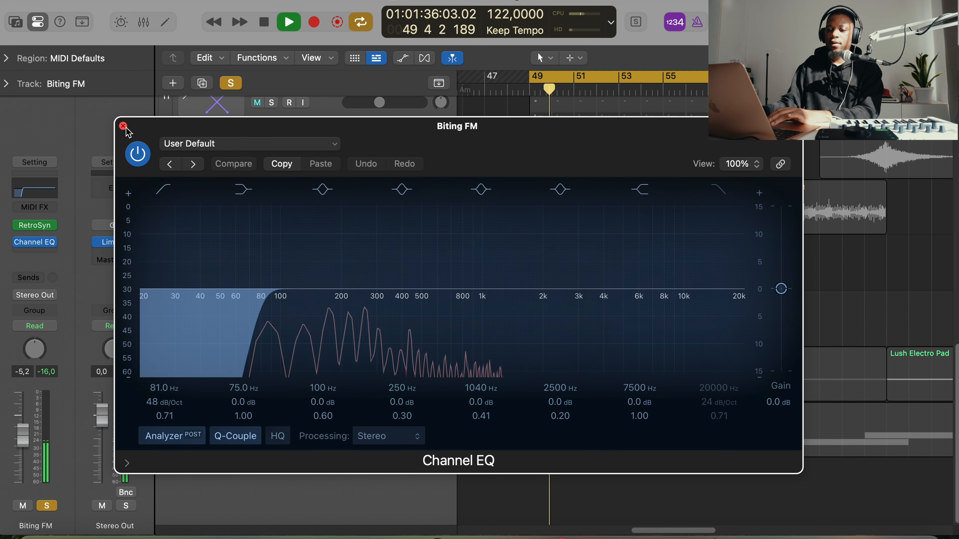
pyautogui.click(123, 127)
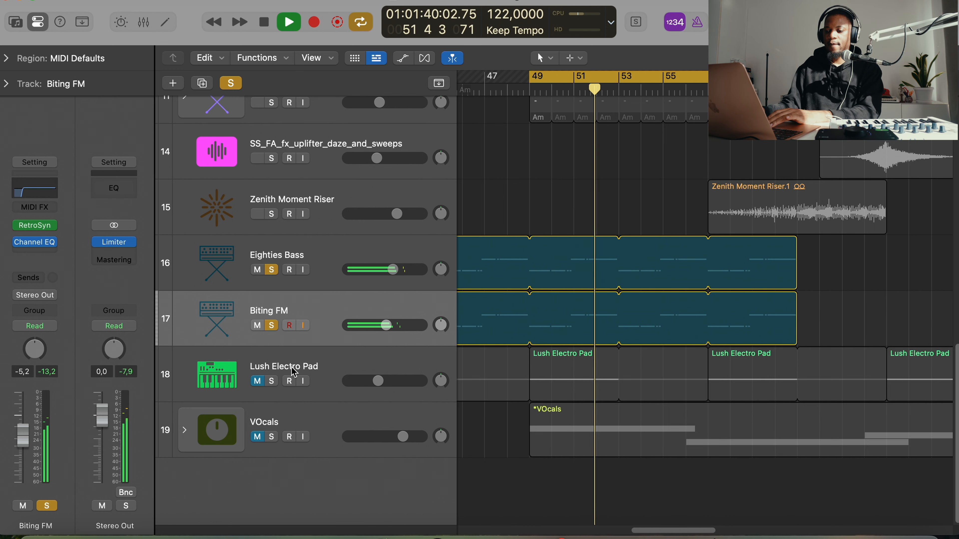
# - Examine Biting FM's Retro Synth settings, temporarily bypass its Channel EQ to compare the sound, and close the synth window
pyautogui.click(38, 226)
pyautogui.moveTo(599, 133); pyautogui.dragTo(381, 89)
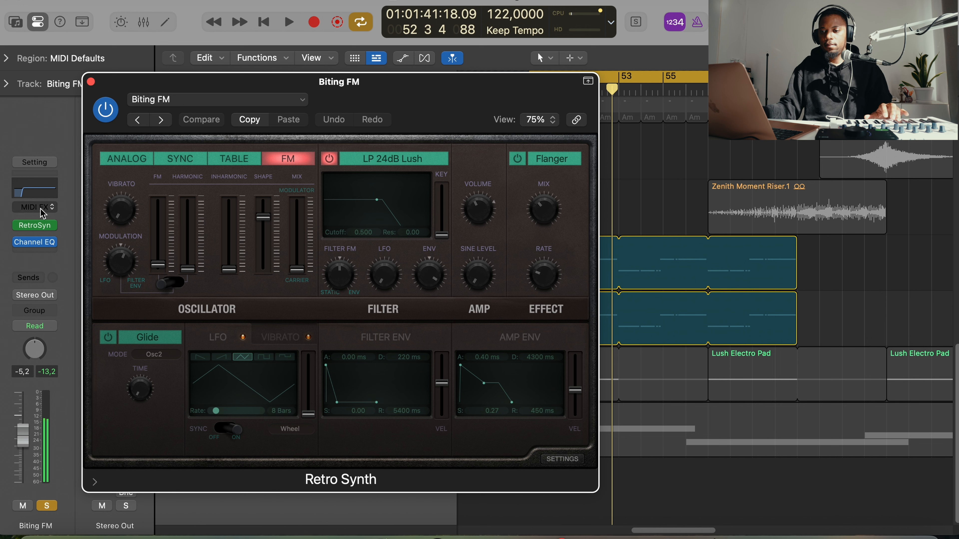
pyautogui.click(17, 247)
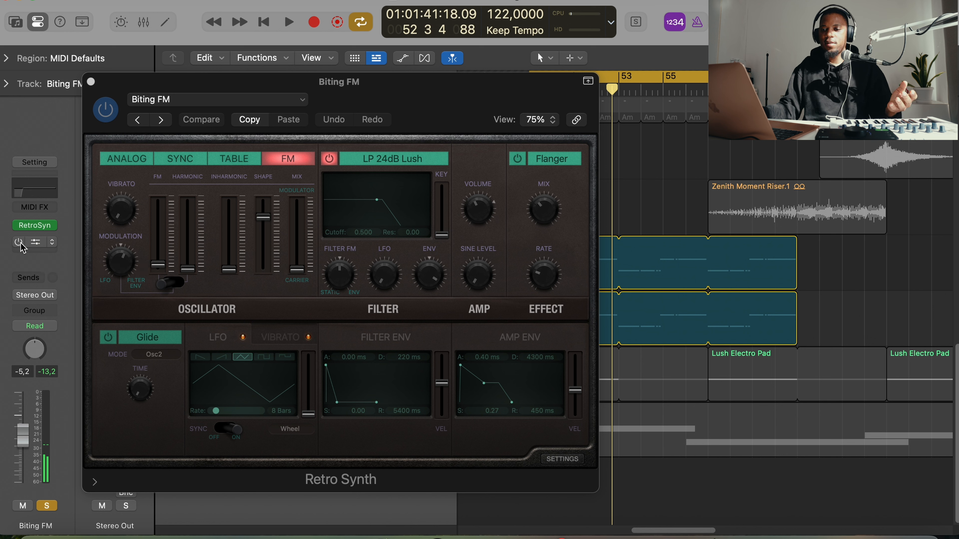
pyautogui.click(91, 82)
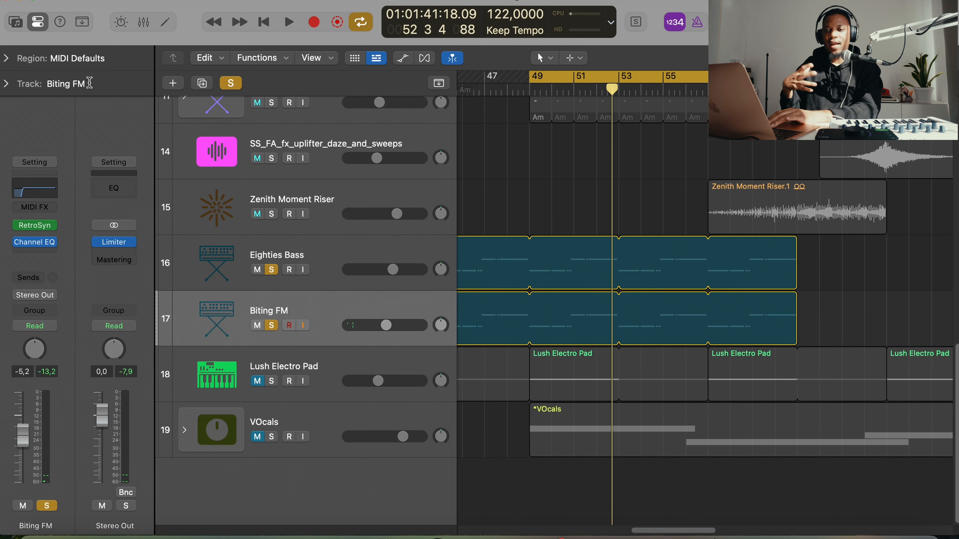
# - Add Lush Electro Pad to the solo with both bass tracks, start playback and select the pad track
pyautogui.hscroll(2, 546, 390)
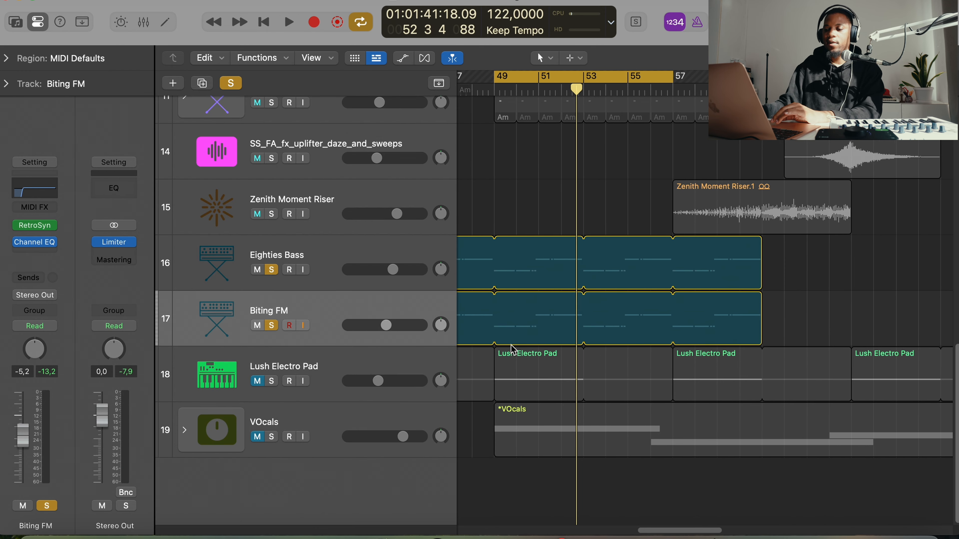
pyautogui.click(270, 381)
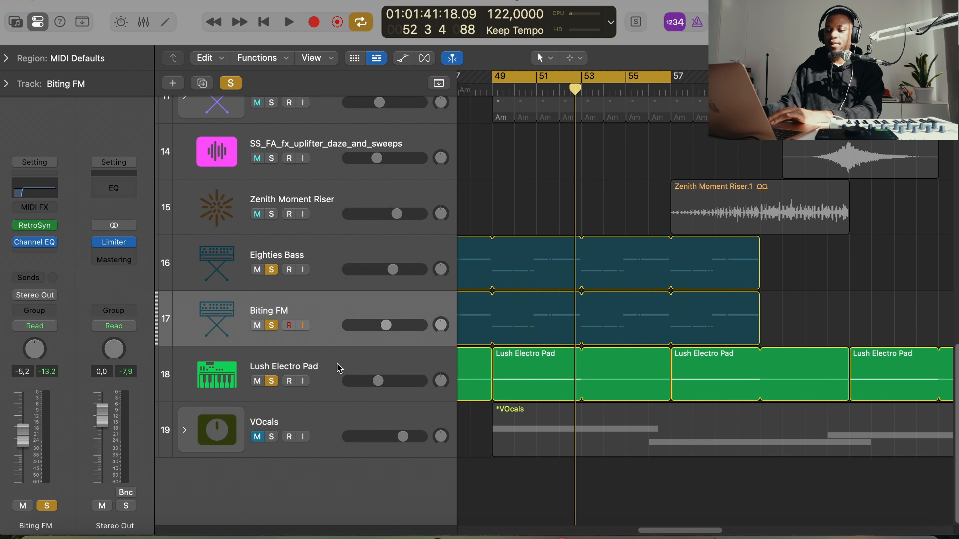
pyautogui.press('space')
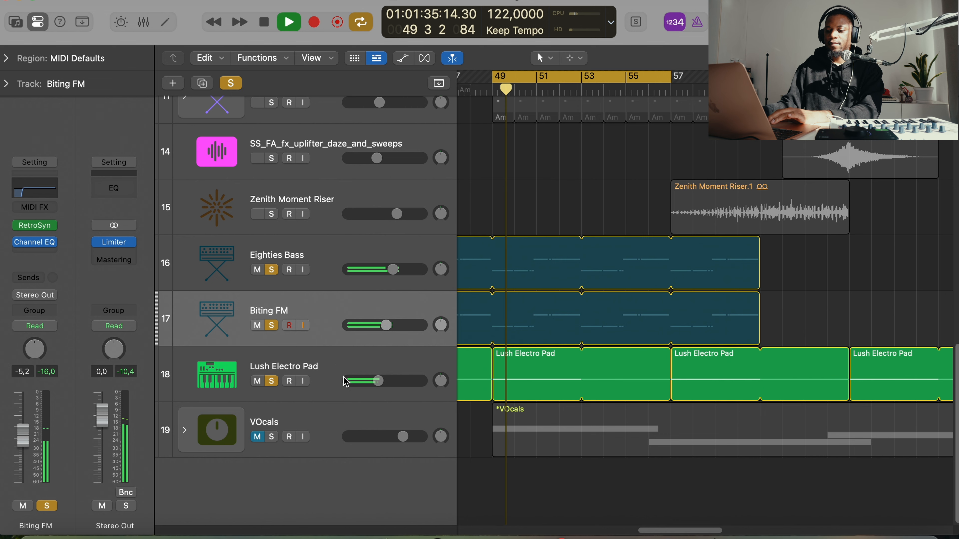
pyautogui.click(351, 366)
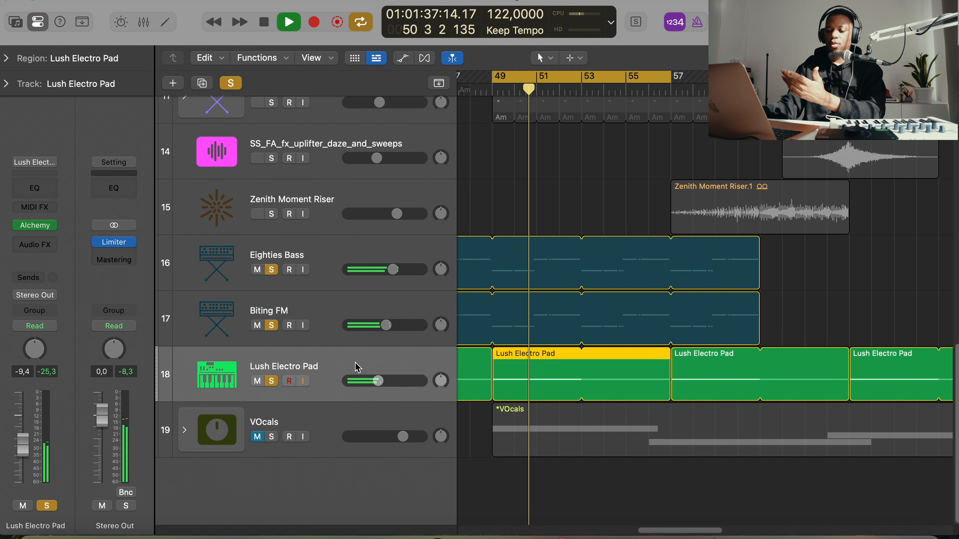
# - Examine Lush Electro Pad's Alchemy preset browser and performance controls during playback, and close the synth window
pyautogui.click(35, 226)
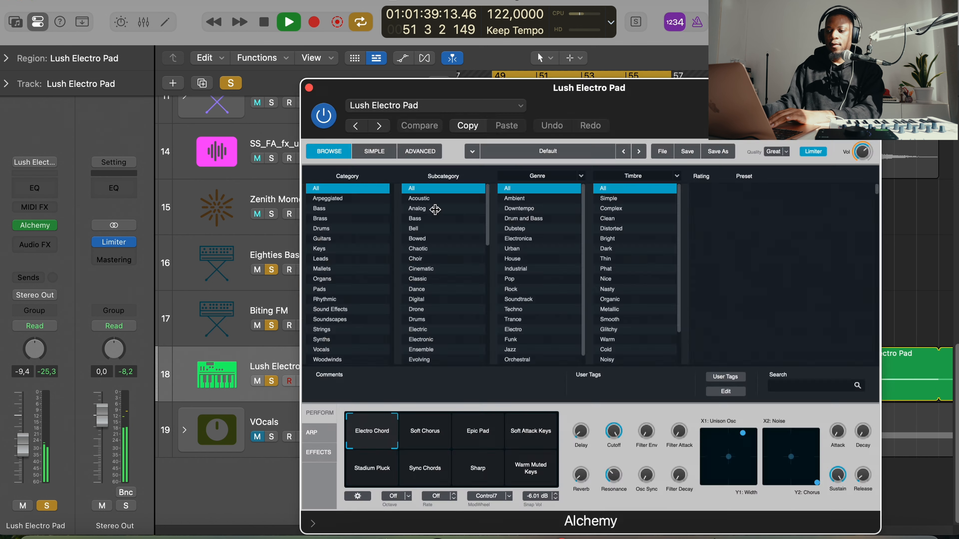
pyautogui.moveTo(657, 119); pyautogui.dragTo(412, 68)
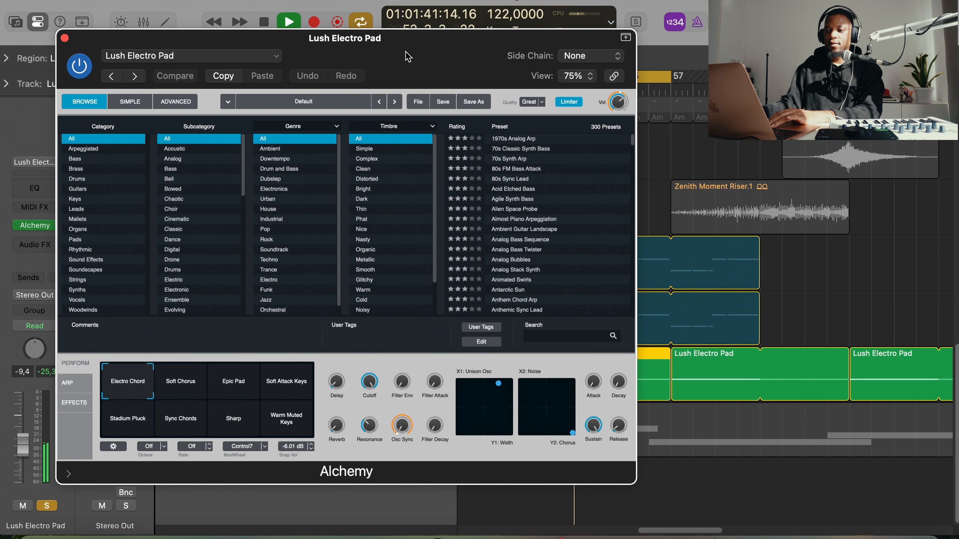
pyautogui.click(64, 38)
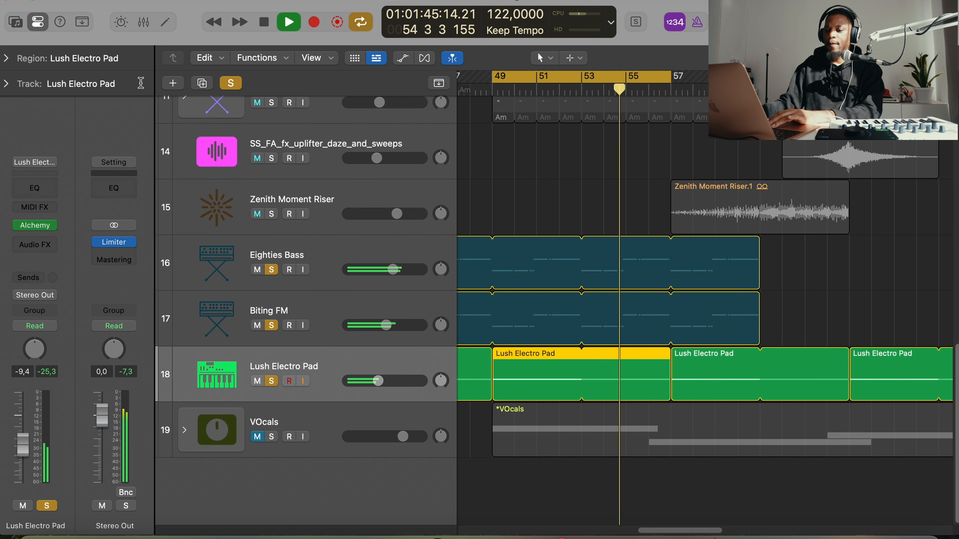
# - Clear all solos and turn off the cycle range so the full arrangement plays on past bar 57
pyautogui.click(223, 87)
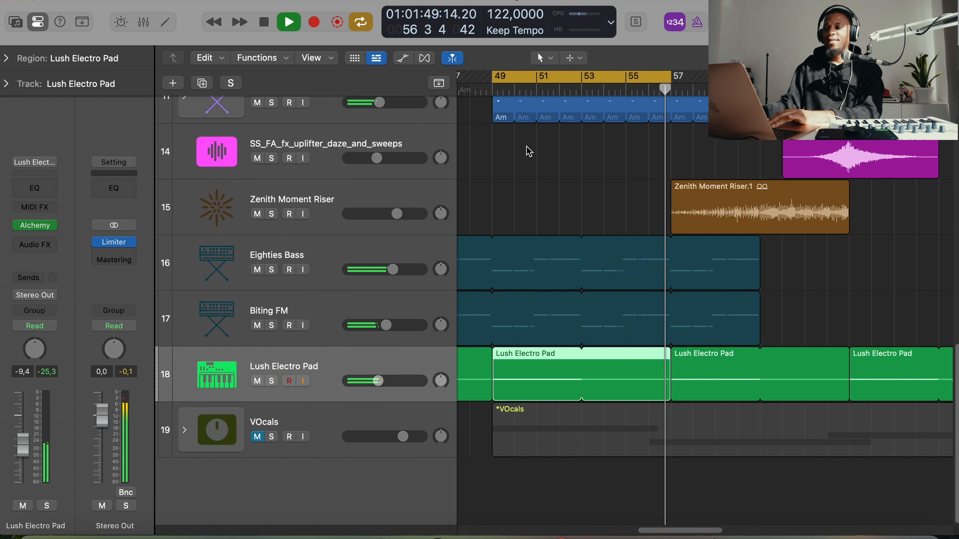
pyautogui.hscroll(2, 552, 204)
pyautogui.click(563, 79)
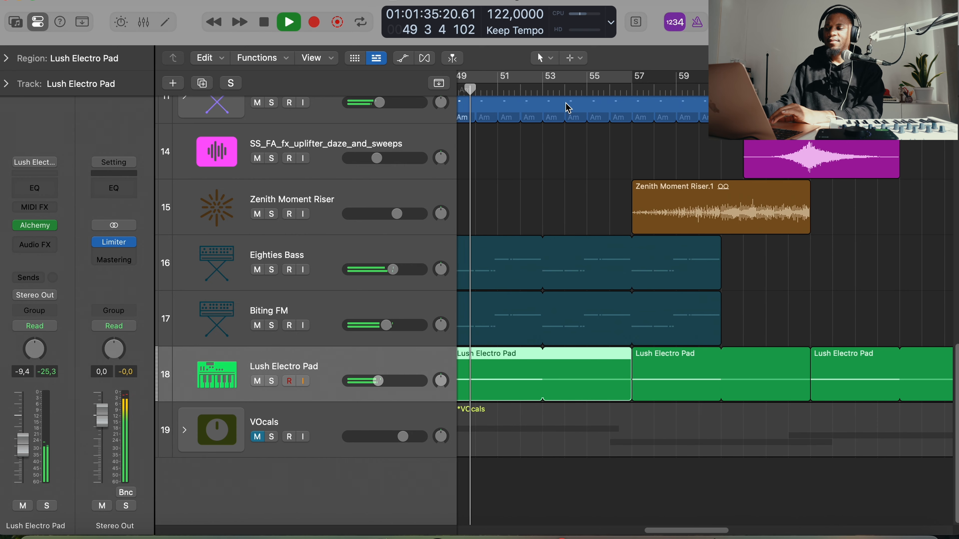
pyautogui.hscroll(2, 613, 189)
pyautogui.hscroll(1, 613, 189)
pyautogui.scroll(2, 577, 114)
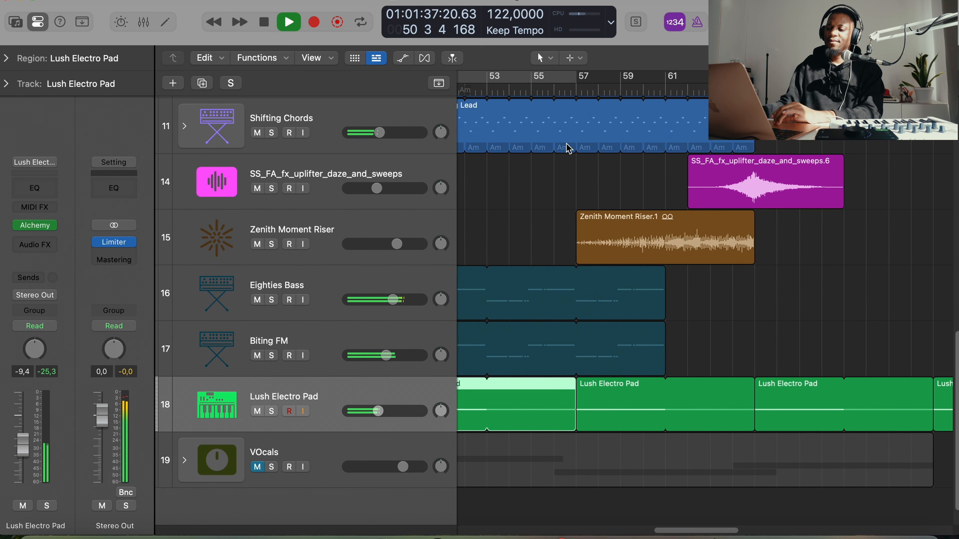
pyautogui.hscroll(4, 572, 161)
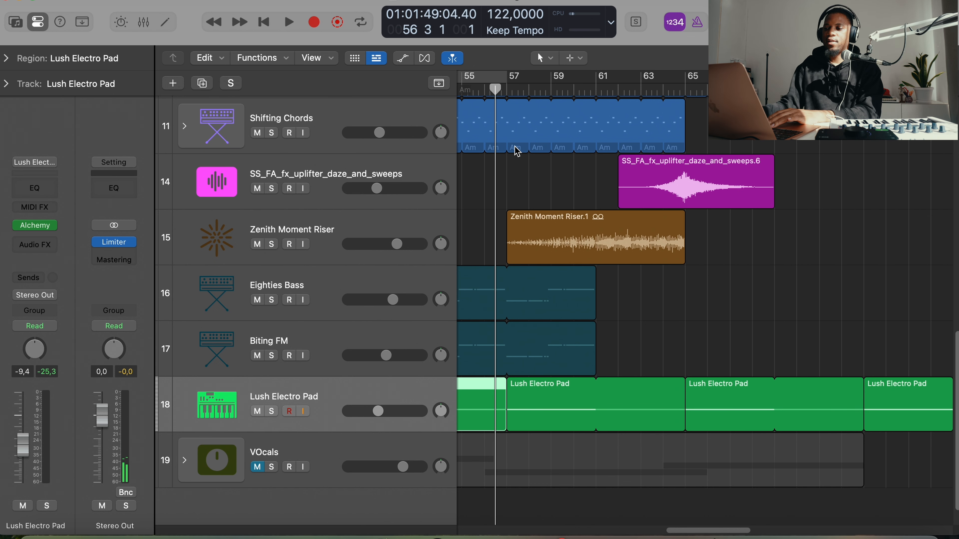
# - Play the arrangement and toggle the Zenith Moment Riser's solo to compare the riser alone with the full mix
pyautogui.scroll(3, 529, 170)
pyautogui.press('space')
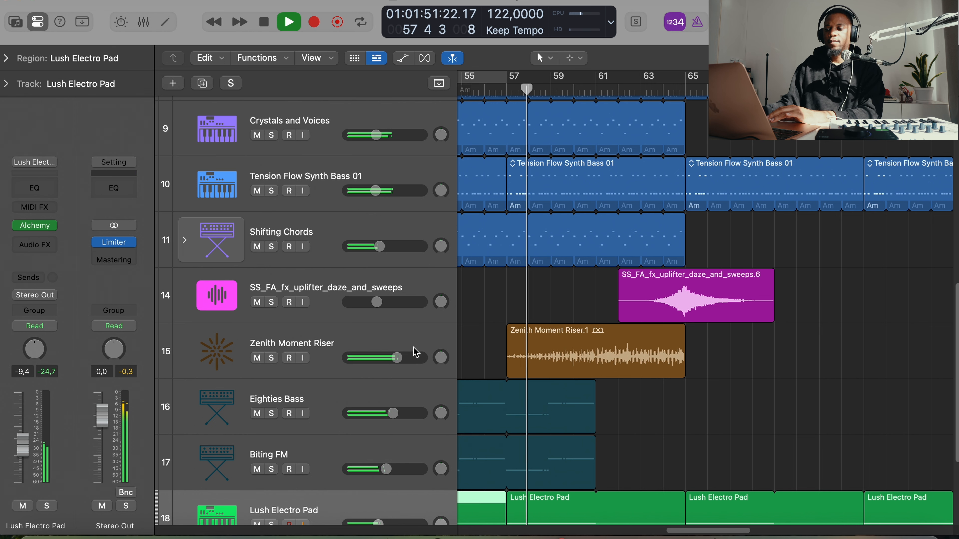
pyautogui.click(272, 358)
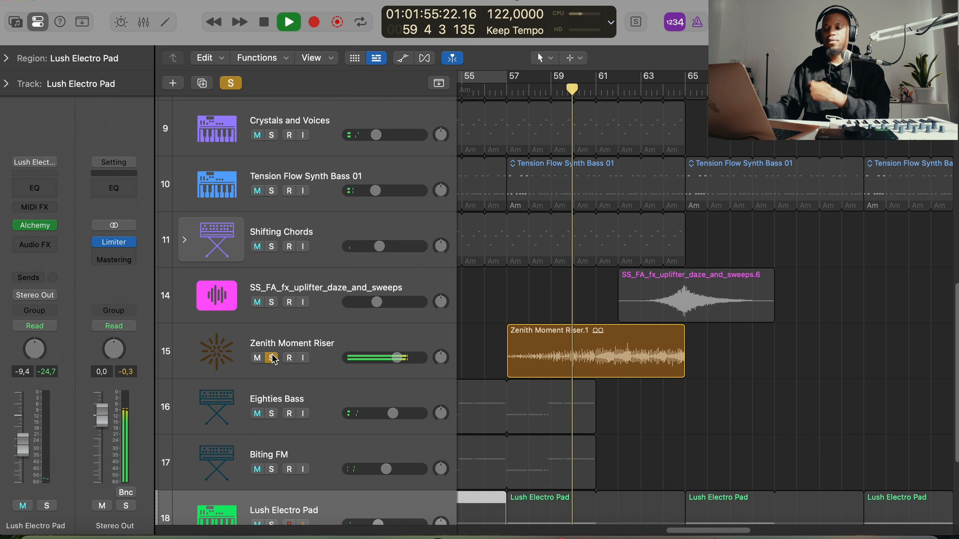
pyautogui.click(272, 357)
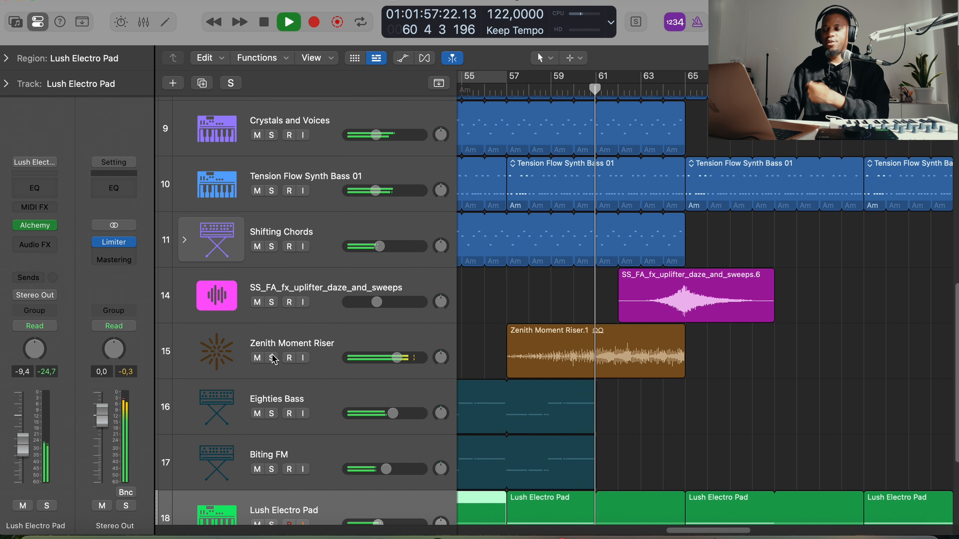
pyautogui.click(272, 358)
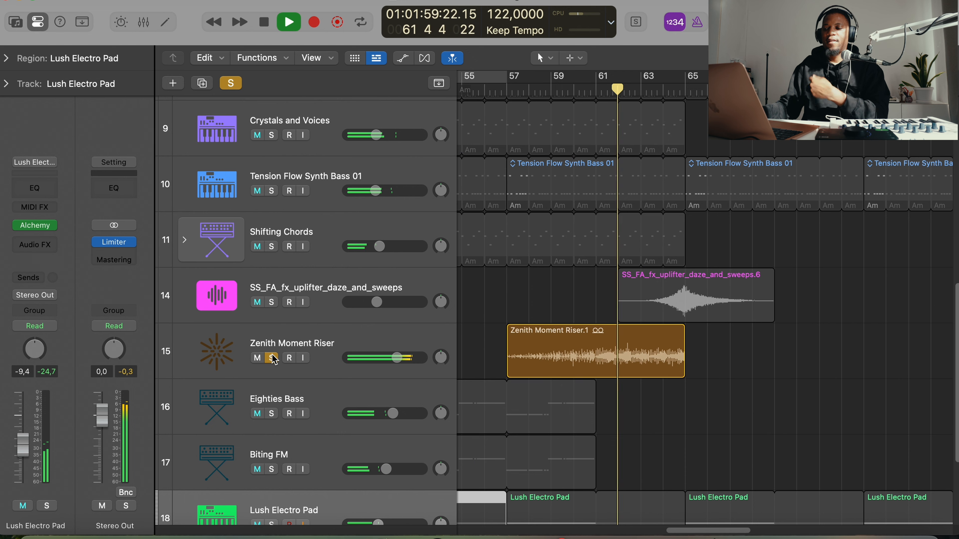
pyautogui.click(272, 358)
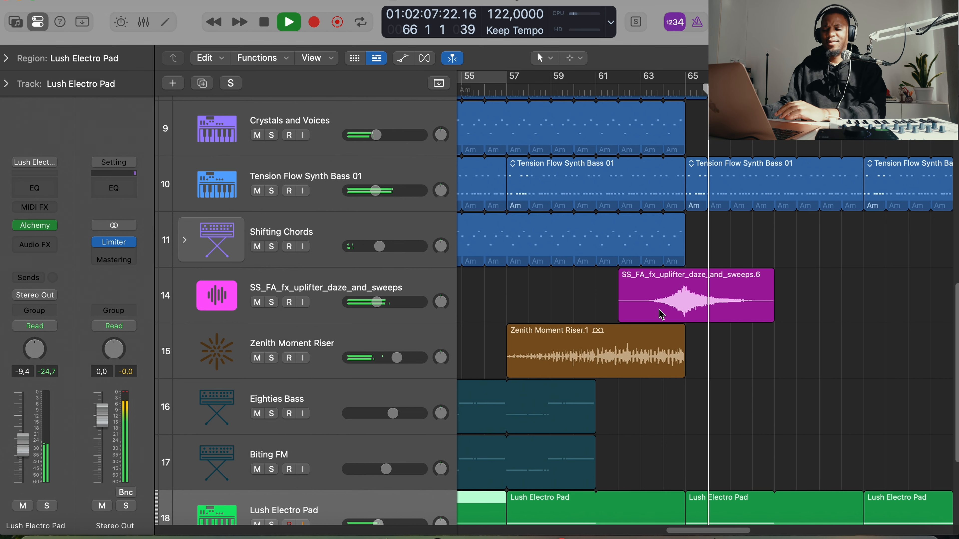
# - Expand the VOcals track stack to show its vocal hook tracks
pyautogui.scroll(-5, 664, 319)
pyautogui.scroll(-1, 664, 319)
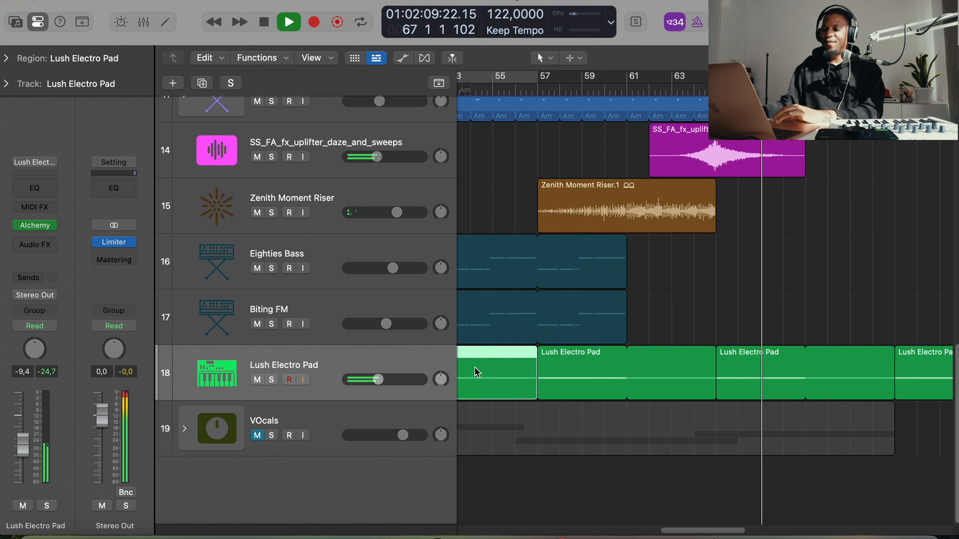
pyautogui.click(184, 433)
pyautogui.scroll(-5, 713, 298)
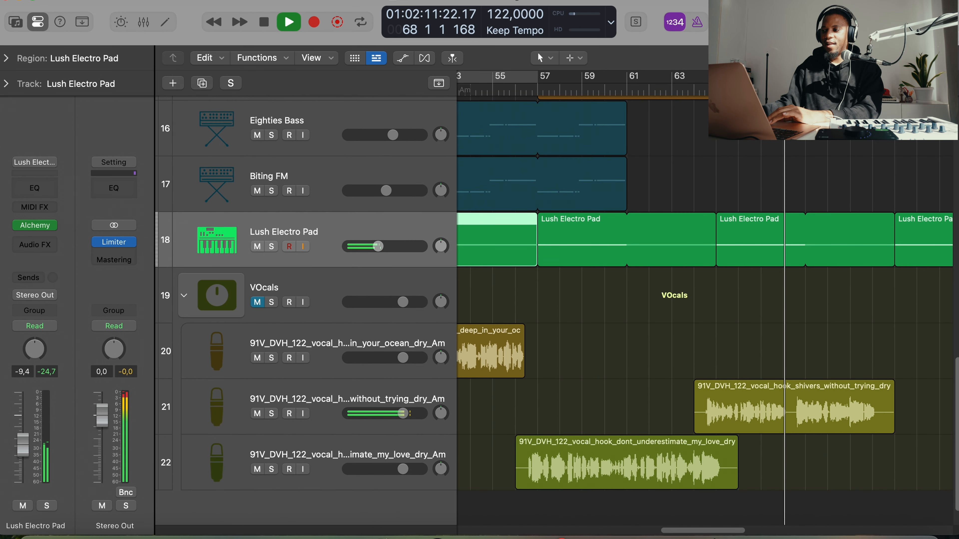
# - Unmute the VOcals stack and play the arrangement from bar 49, where the first vocal hook starts
pyautogui.press('super+Left')
pyautogui.press('super+Left')
pyautogui.hscroll(-3, 612, 167)
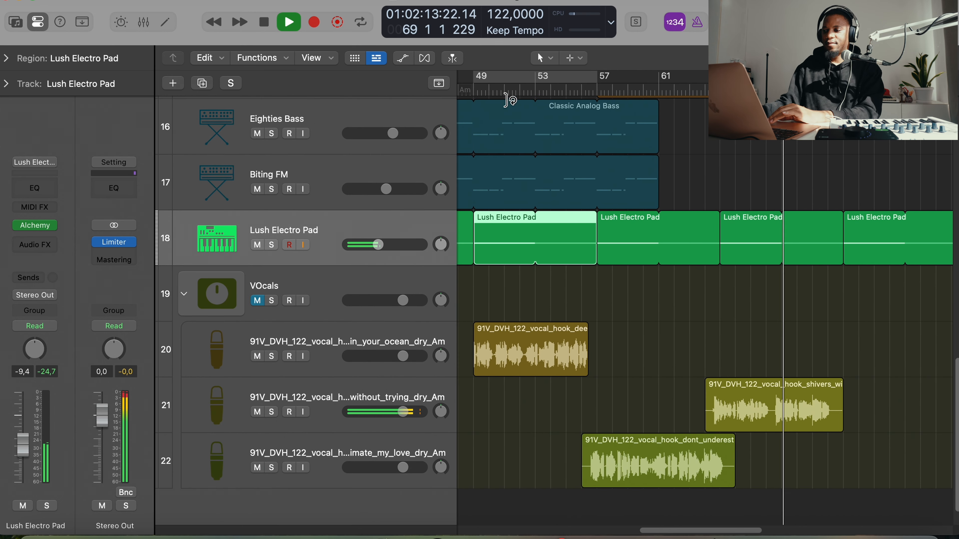
pyautogui.click(475, 91)
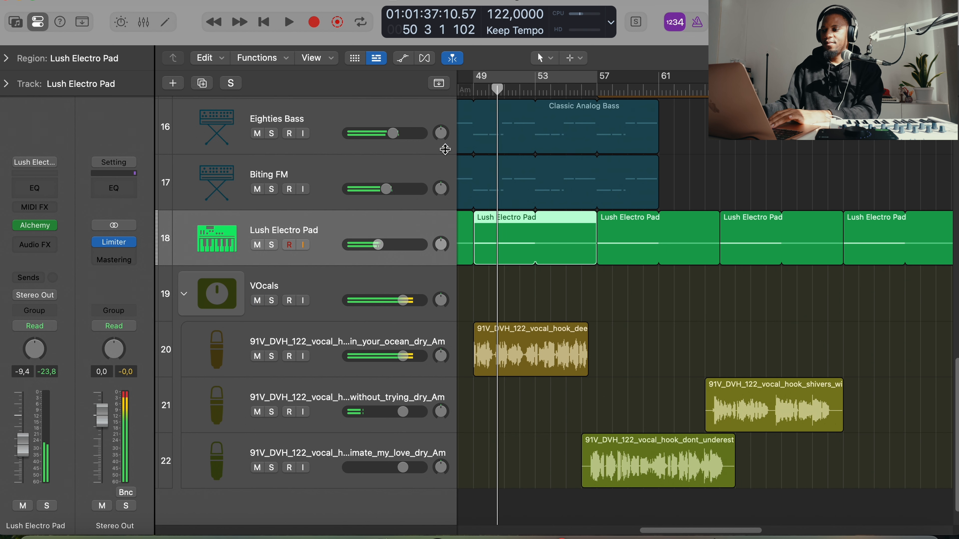
pyautogui.click(476, 92)
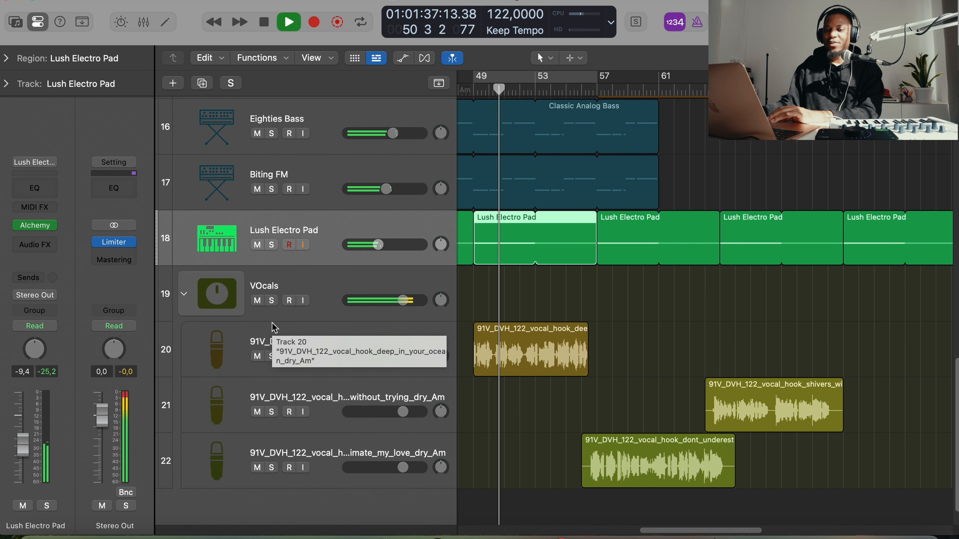
# - Solo and select the VOcals stack, bypass its SpaceBlender effect to hear the dry vocals, and open the plug-in
pyautogui.click(272, 301)
pyautogui.click(304, 292)
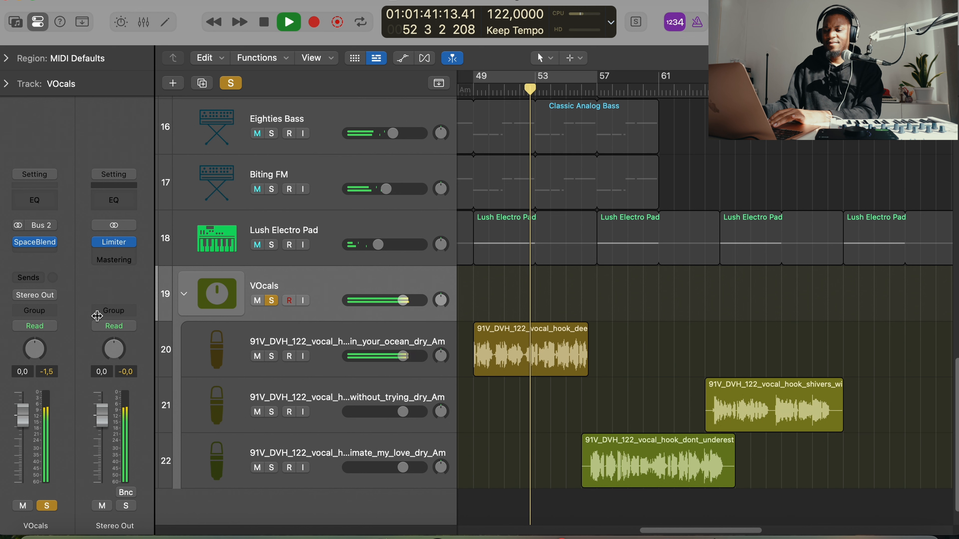
pyautogui.click(18, 243)
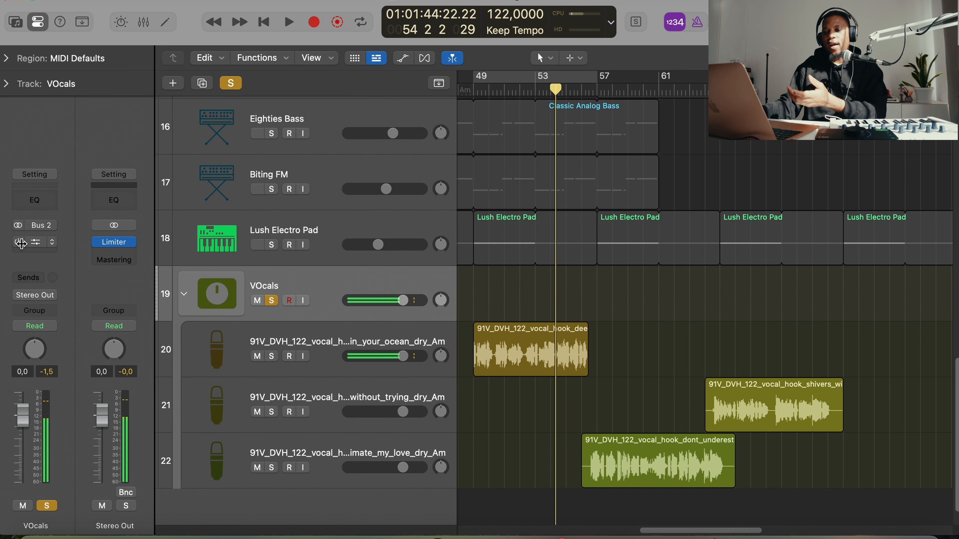
pyautogui.click(38, 242)
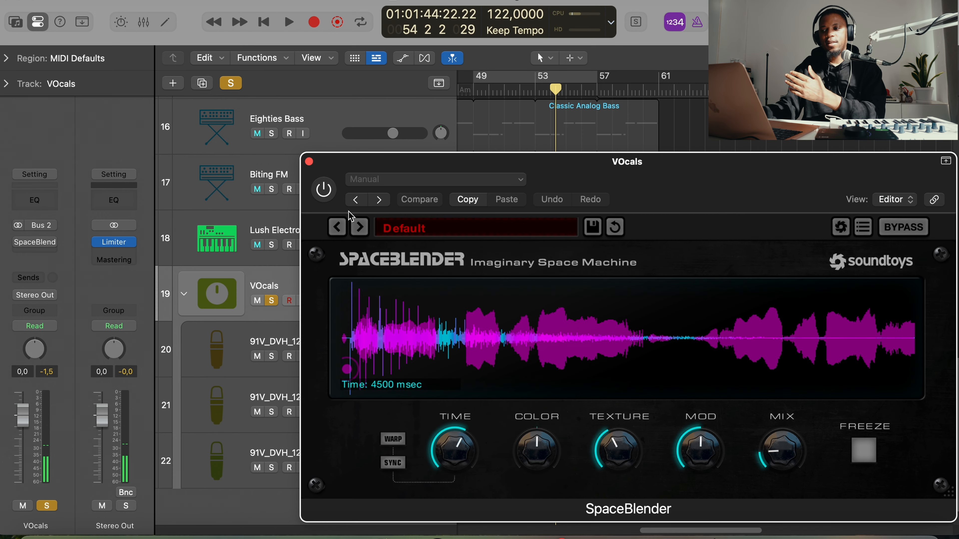
pyautogui.moveTo(646, 176); pyautogui.dragTo(533, 143)
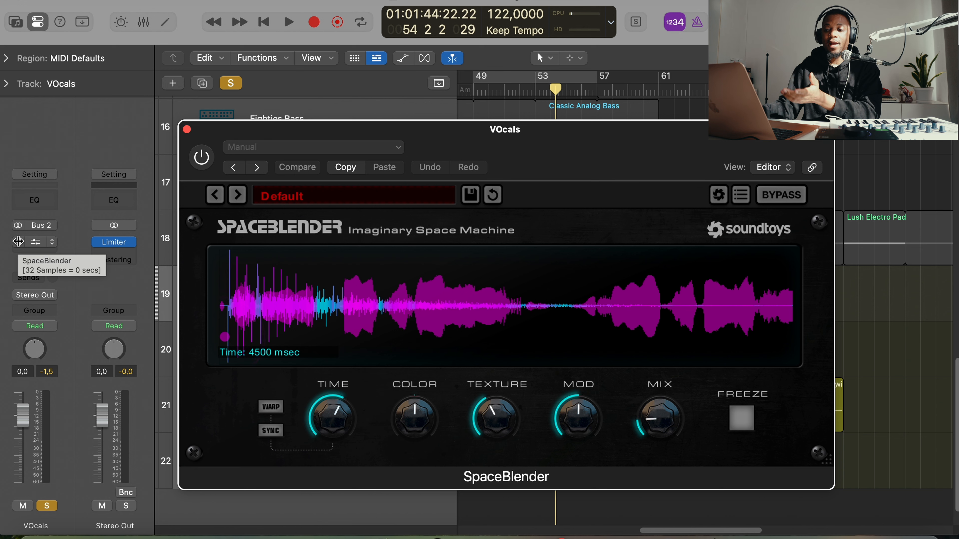
# - Re-enable SpaceBlender, resume playback, slightly adjust its Mix amount and close the plug-in
pyautogui.click(18, 242)
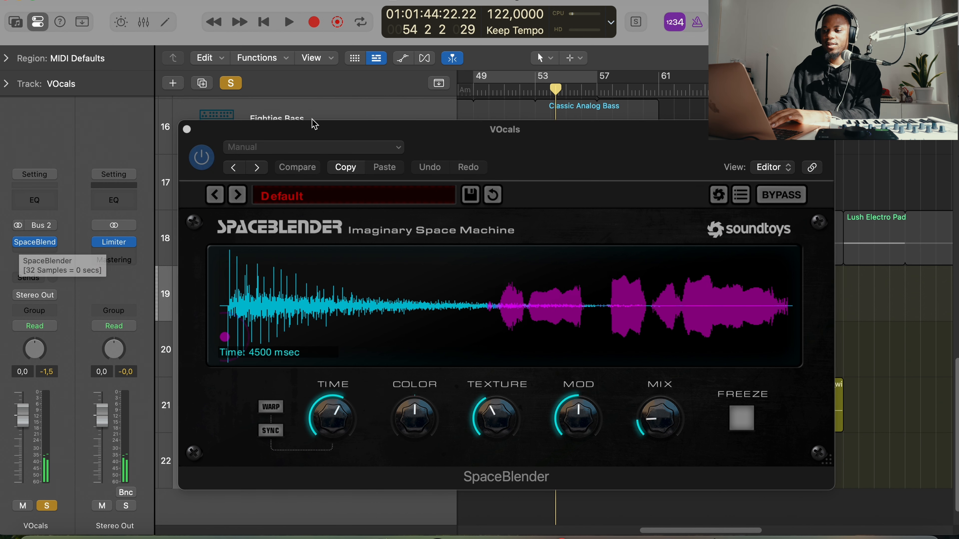
pyautogui.press('space')
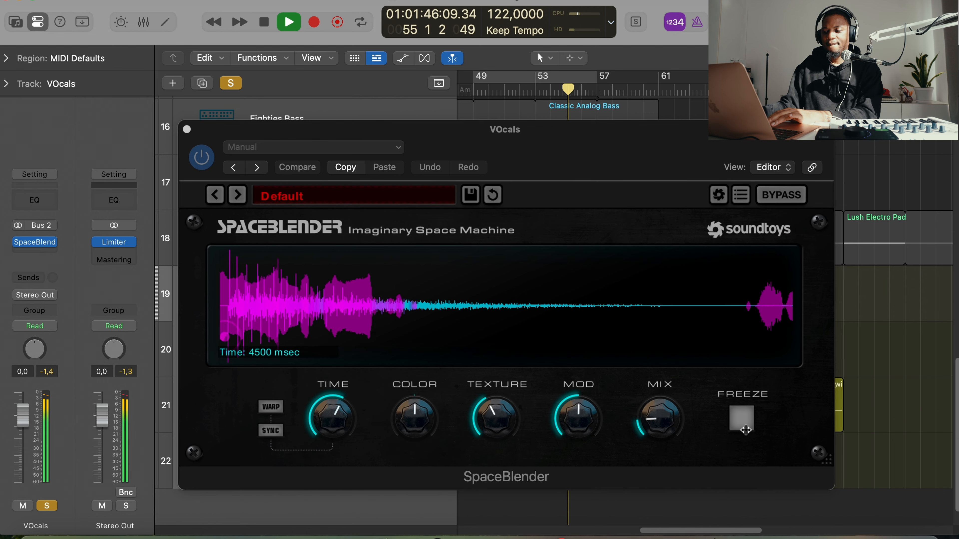
pyautogui.click(659, 420)
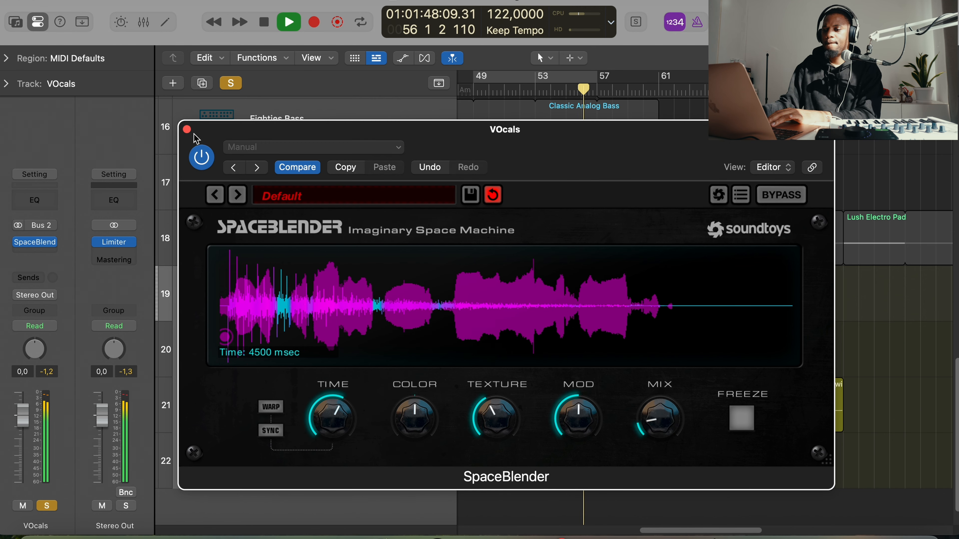
pyautogui.click(187, 129)
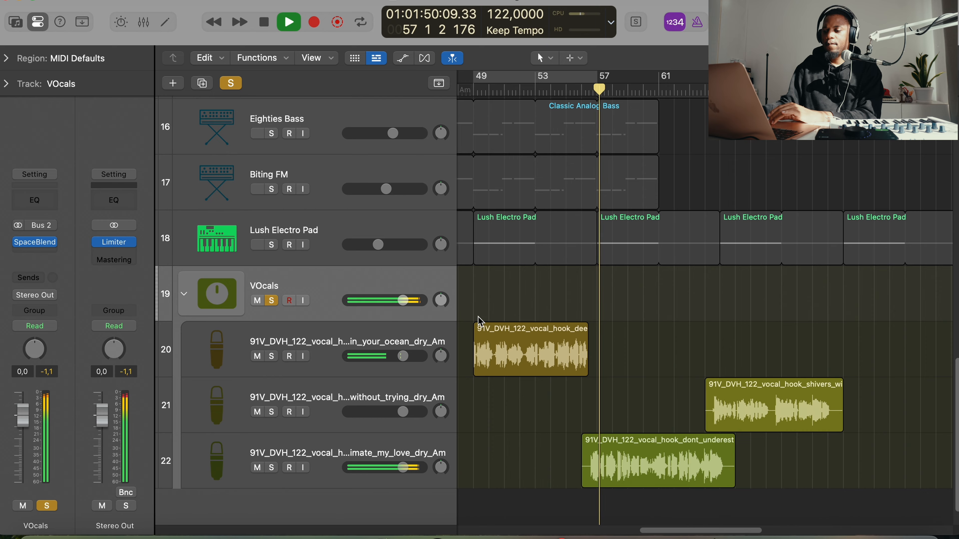
# - Unsolo the VOcals stack to hear the vocals within the full mix
pyautogui.scroll(-1, 264, 287)
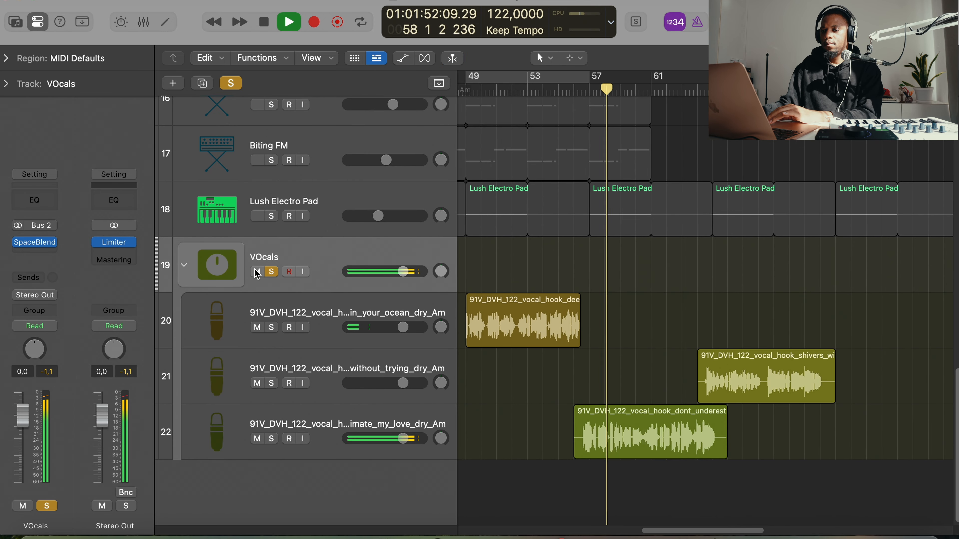
pyautogui.click(271, 272)
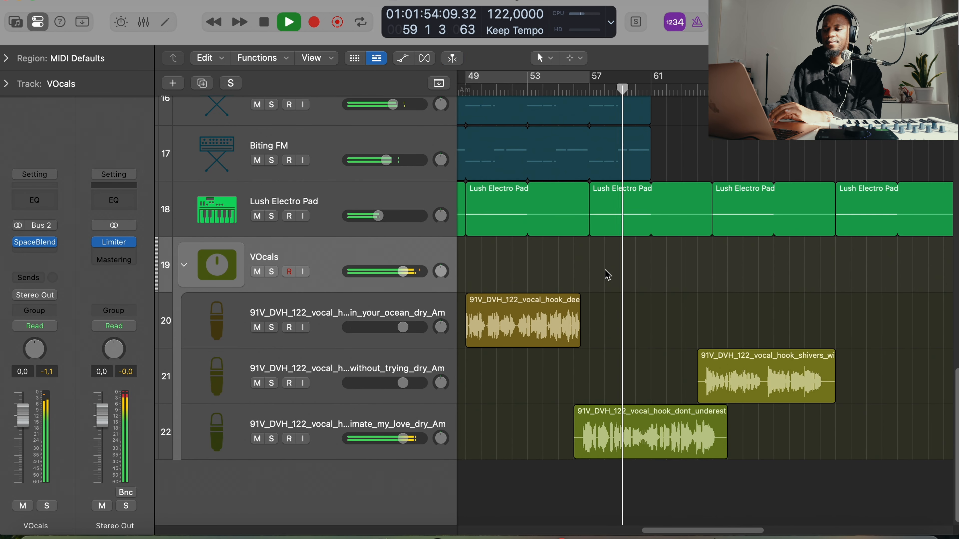
pyautogui.hscroll(-1, 607, 275)
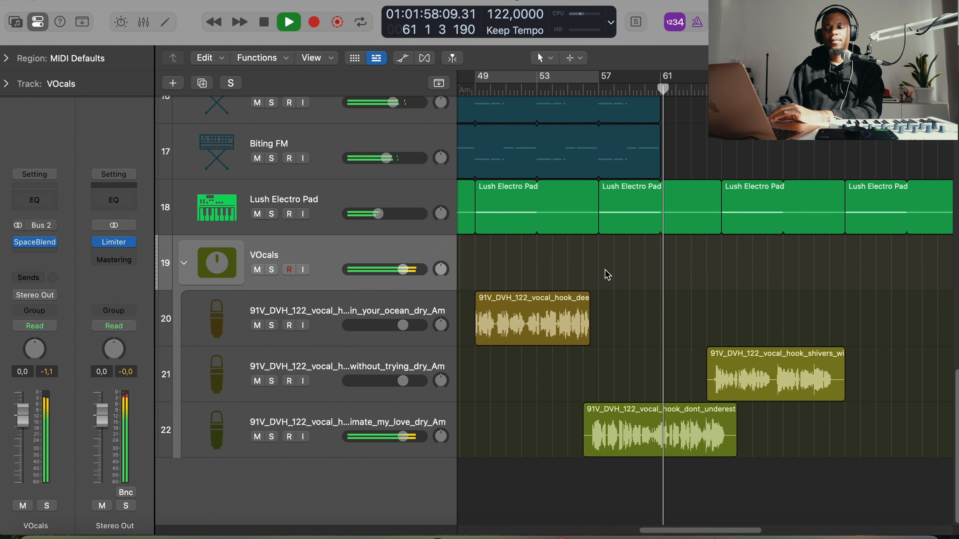
pyautogui.hscroll(2, 612, 273)
pyautogui.scroll(2, 633, 261)
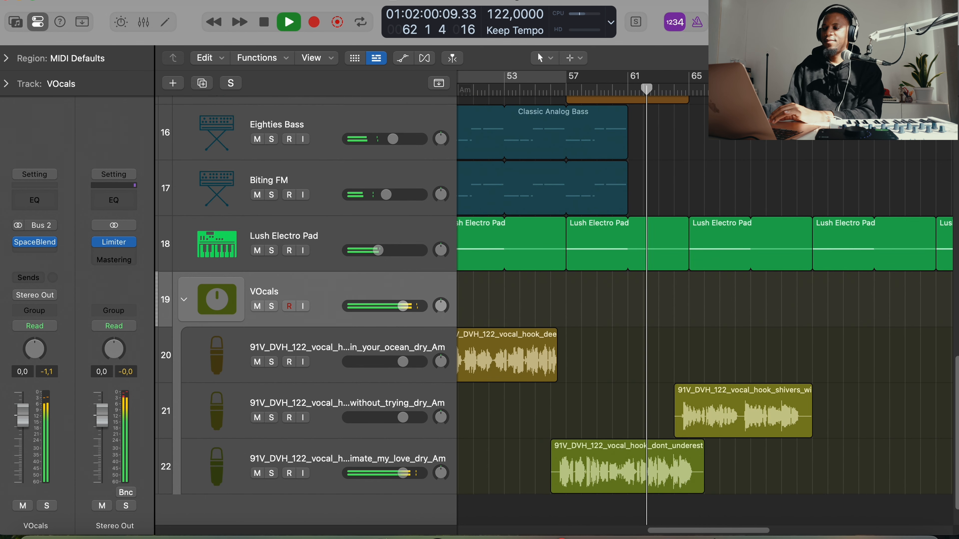
# - Review the whole arrangement with all tracks in view around bar 65, and enlarge the track rows slightly again
pyautogui.press('super+Up')
pyautogui.press('super+Up')
pyautogui.press('super+Up')
pyautogui.hscroll(2, 744, 205)
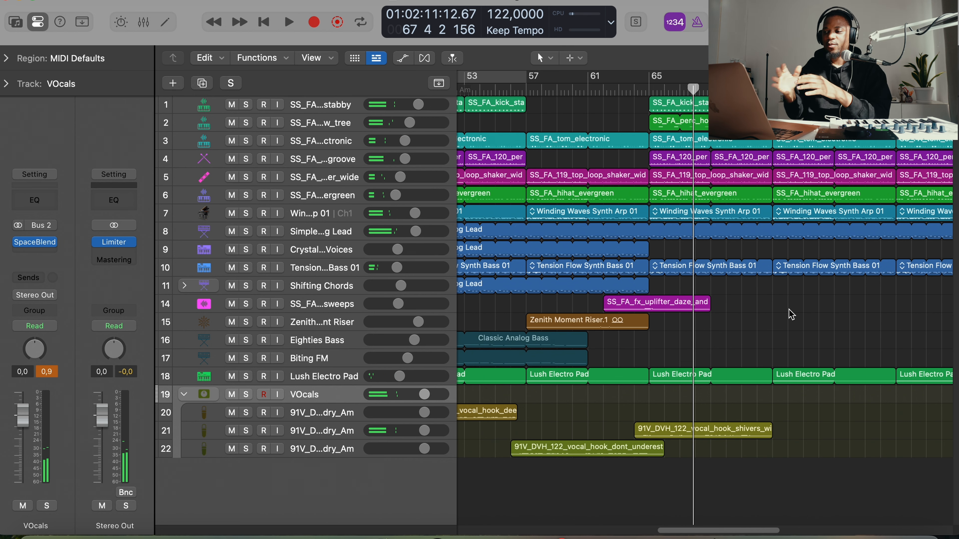
pyautogui.press('super+Down')
pyautogui.press('super+Down')
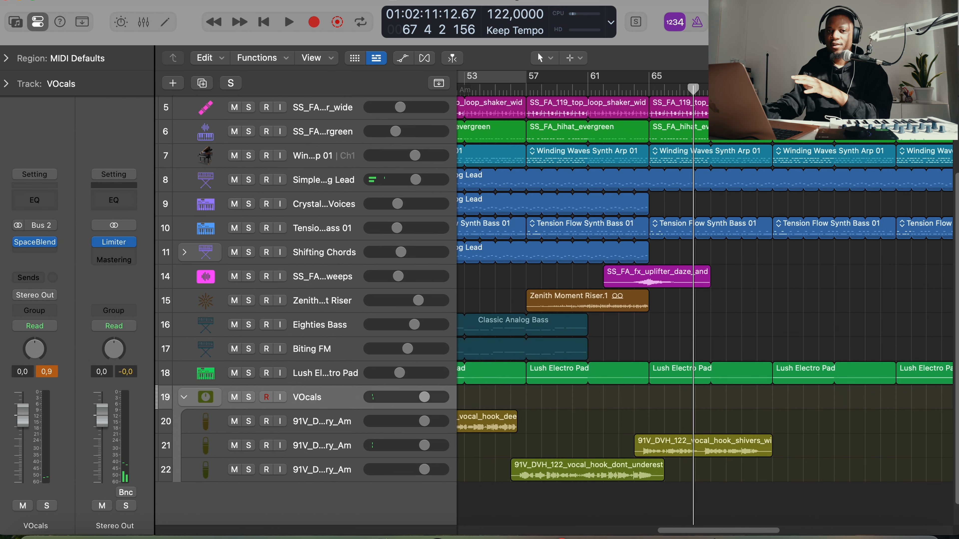